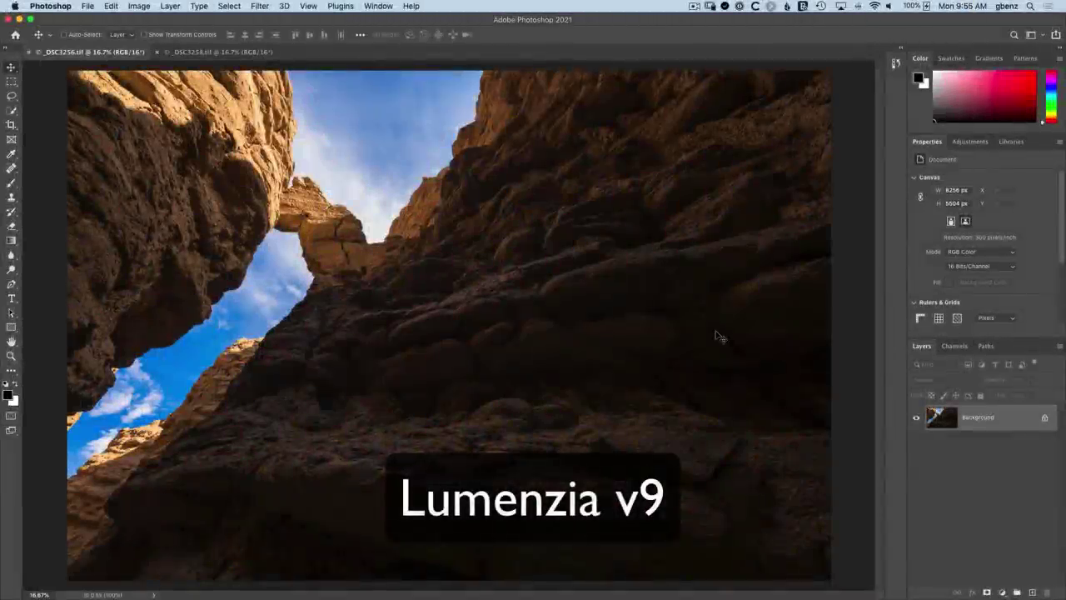
Step: Open the Lumenzia panel from Window > Extensions (legacy) and run Optimize Photoshop
{"action": "left_click", "coordinate": [381, 6]}
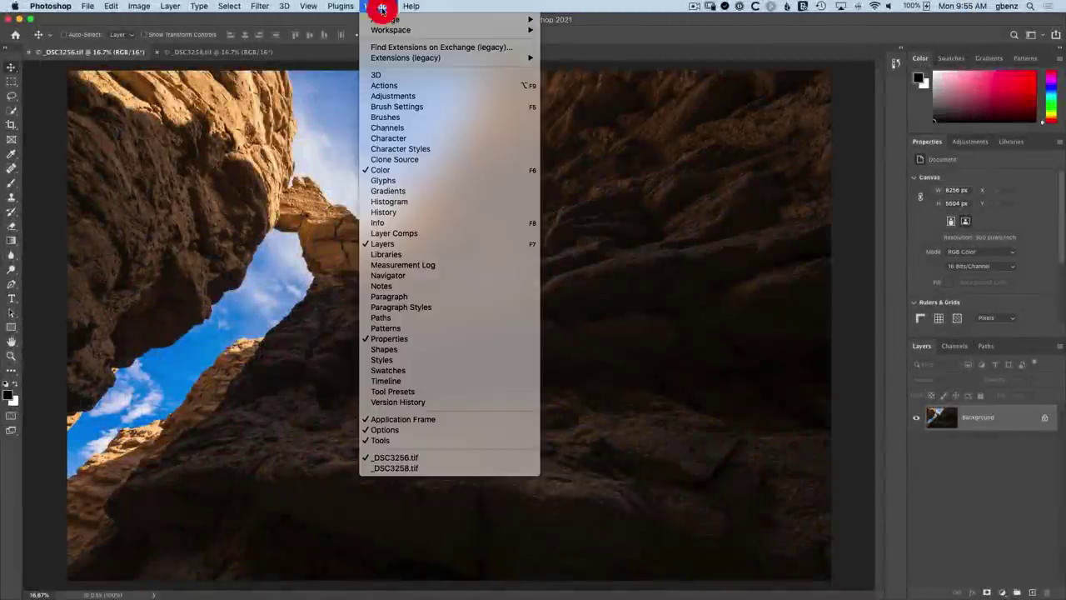
{"action": "mouse_move", "coordinate": [500, 58]}
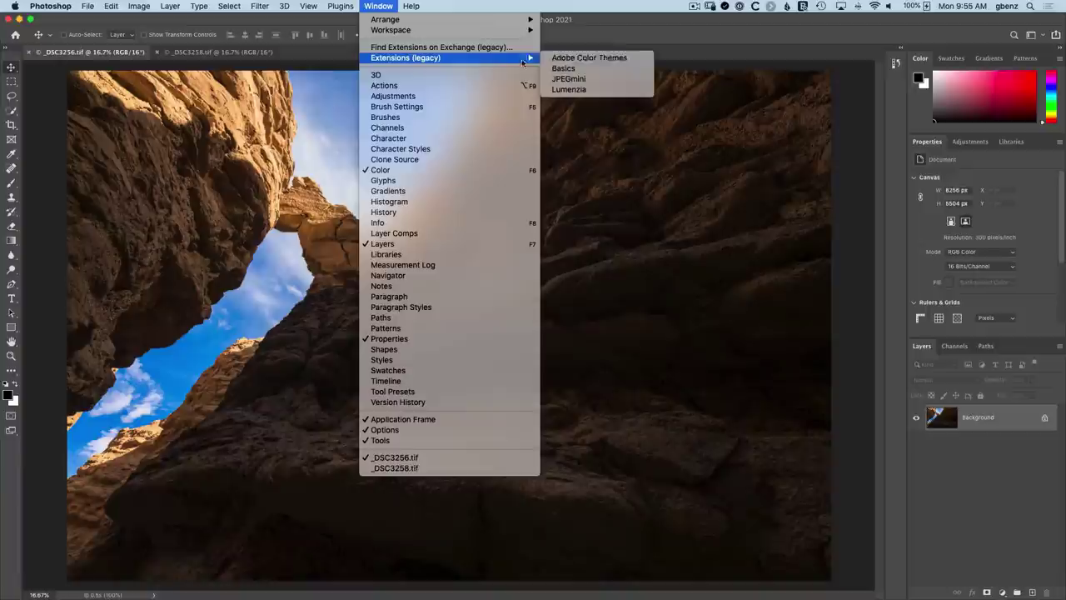
{"action": "left_click", "coordinate": [573, 91]}
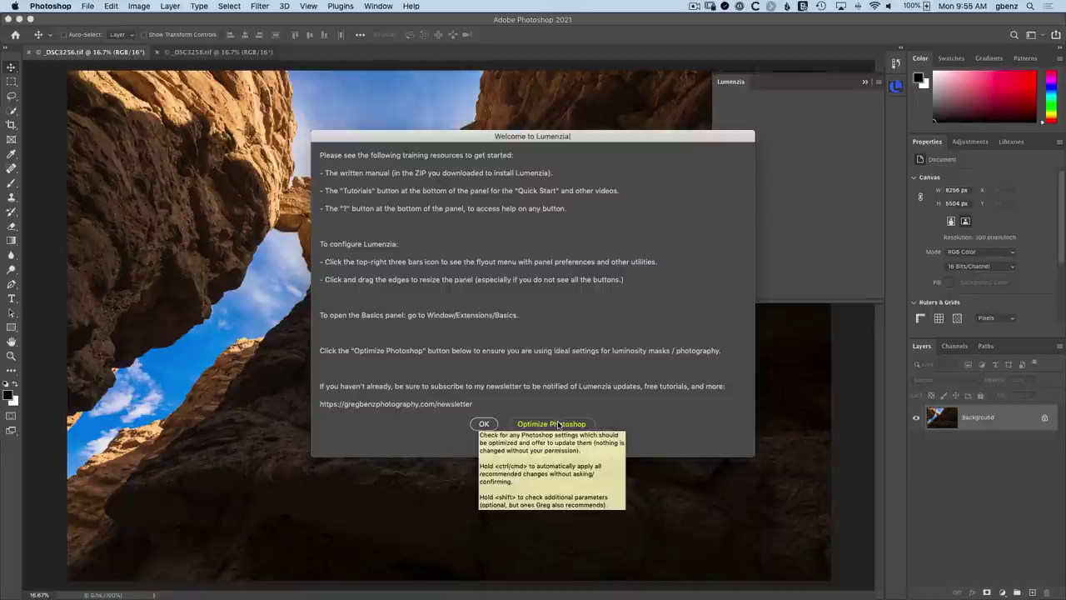
{"action": "left_click", "coordinate": [558, 425]}
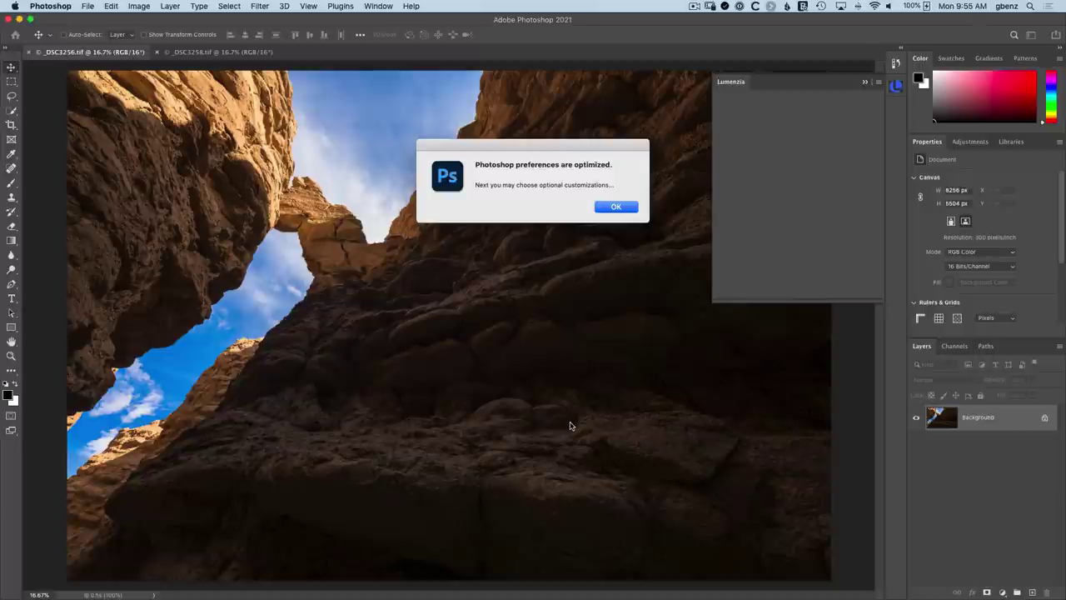
Step: Install Lumenzia's custom menus, toolbar and workspace, acknowledging each follow-up alert and the manual optimization notes
{"action": "left_click", "coordinate": [615, 207]}
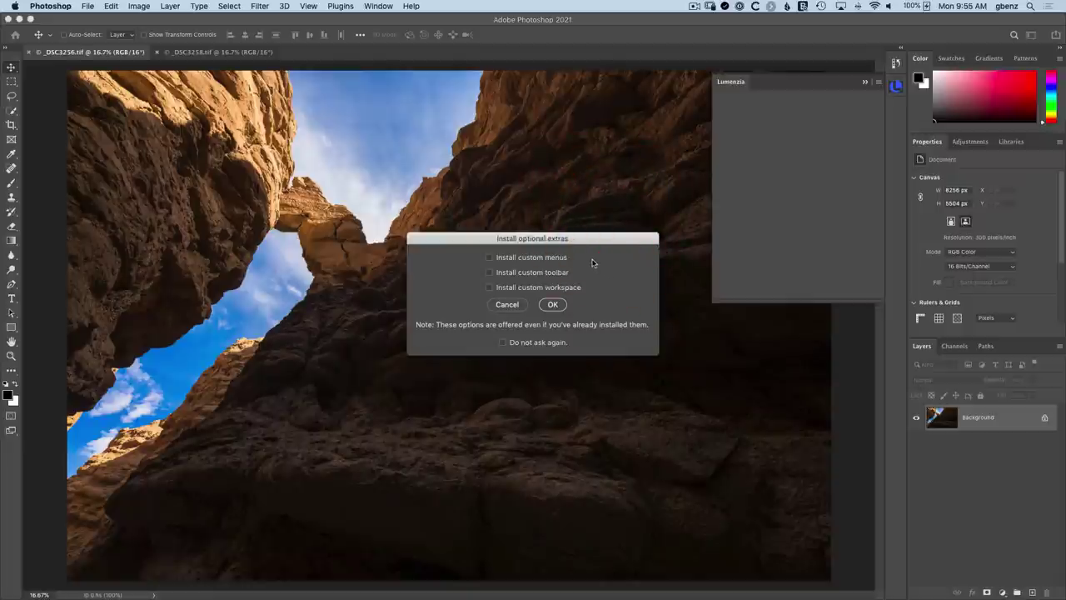
{"action": "left_click", "coordinate": [537, 257]}
{"action": "left_click", "coordinate": [508, 273]}
{"action": "left_click", "coordinate": [530, 288]}
{"action": "left_click", "coordinate": [555, 305]}
{"action": "left_click", "coordinate": [643, 337]}
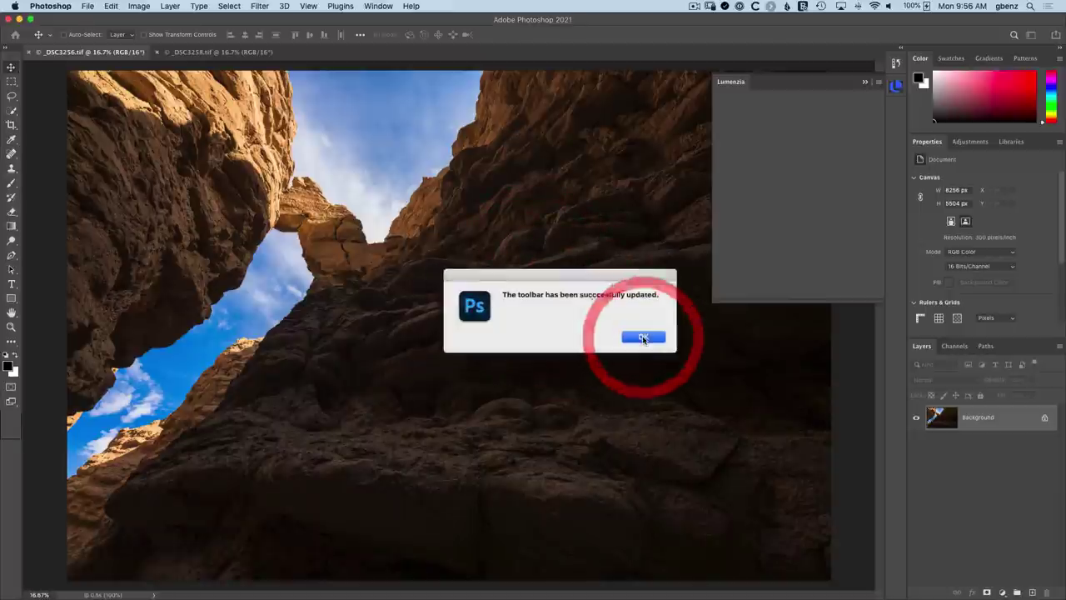
{"action": "left_click", "coordinate": [646, 385]}
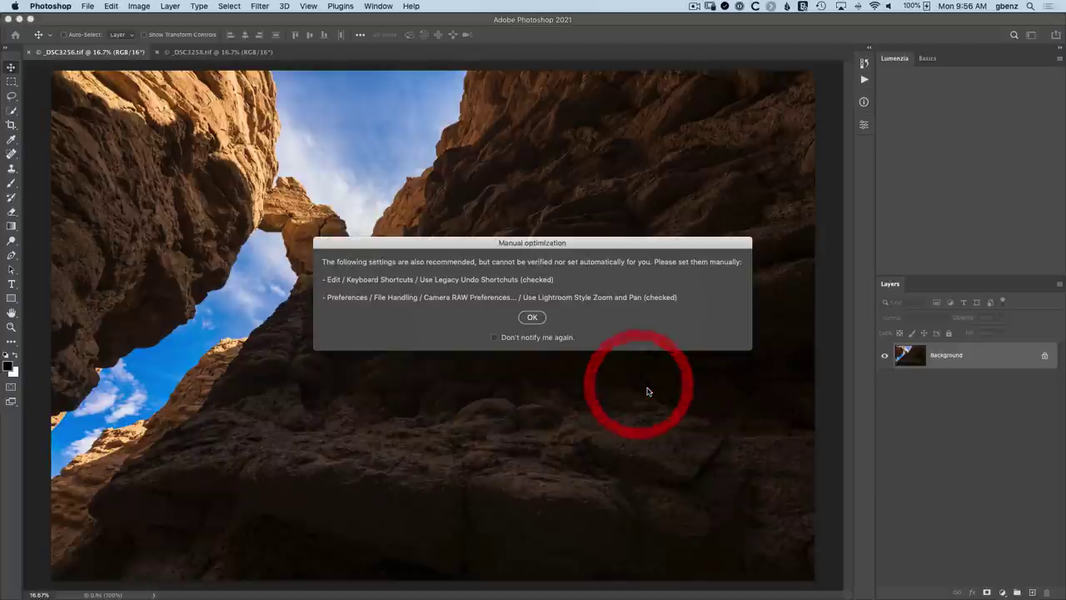
{"action": "left_click", "coordinate": [531, 316]}
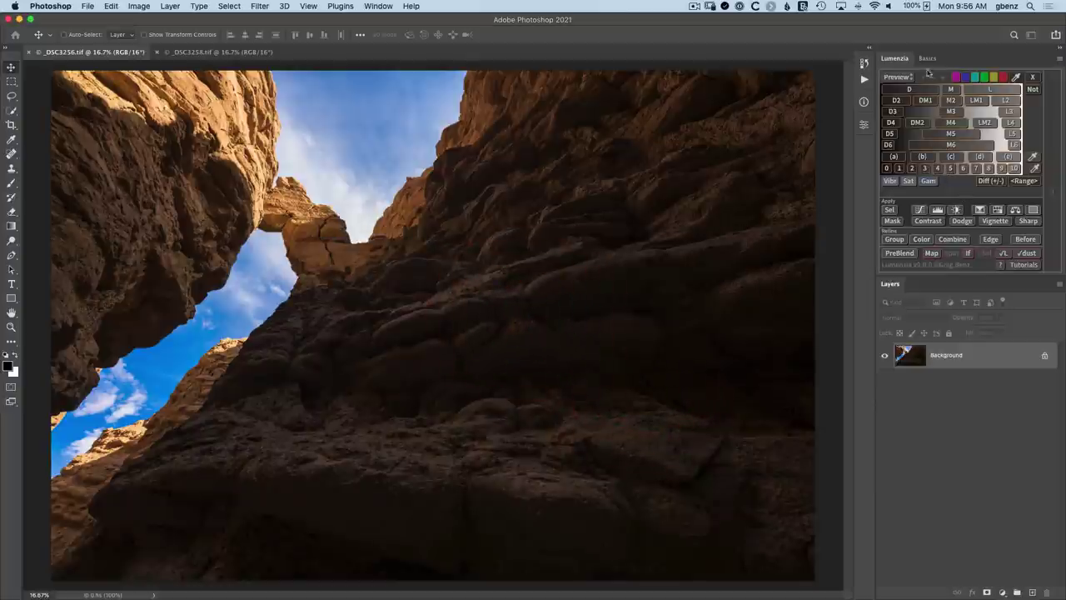
{"action": "left_click", "coordinate": [111, 7]}
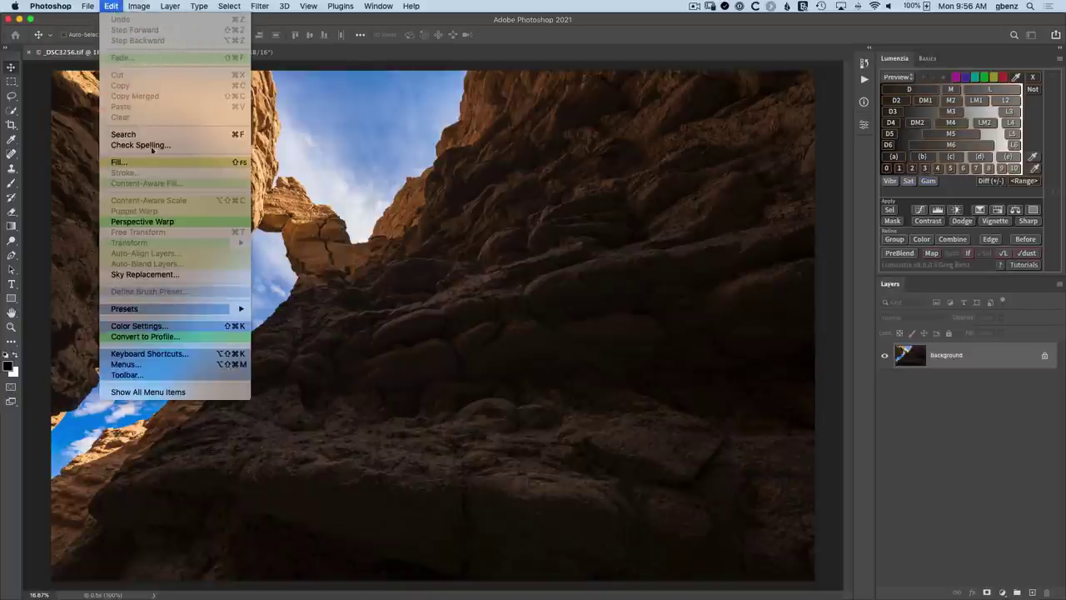
{"action": "left_click", "coordinate": [111, 6]}
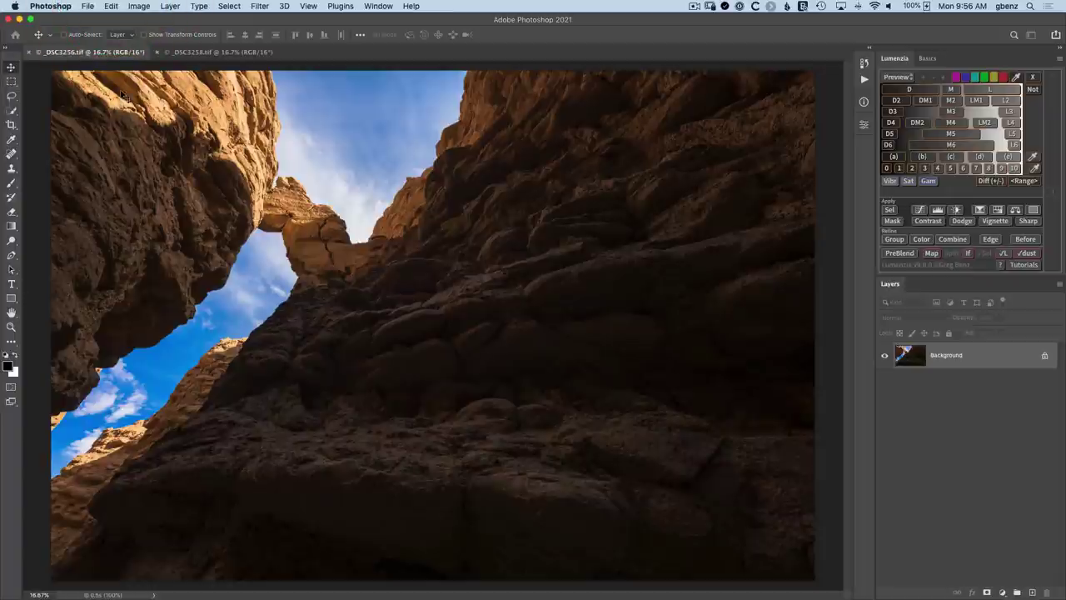
{"action": "left_click", "coordinate": [110, 5]}
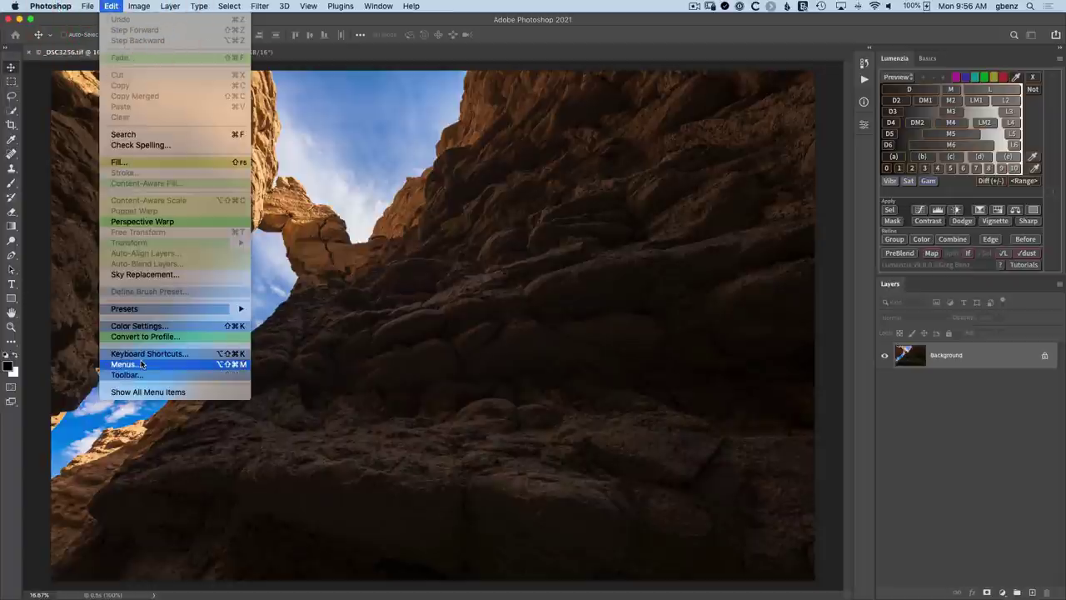
{"action": "left_click", "coordinate": [379, 6]}
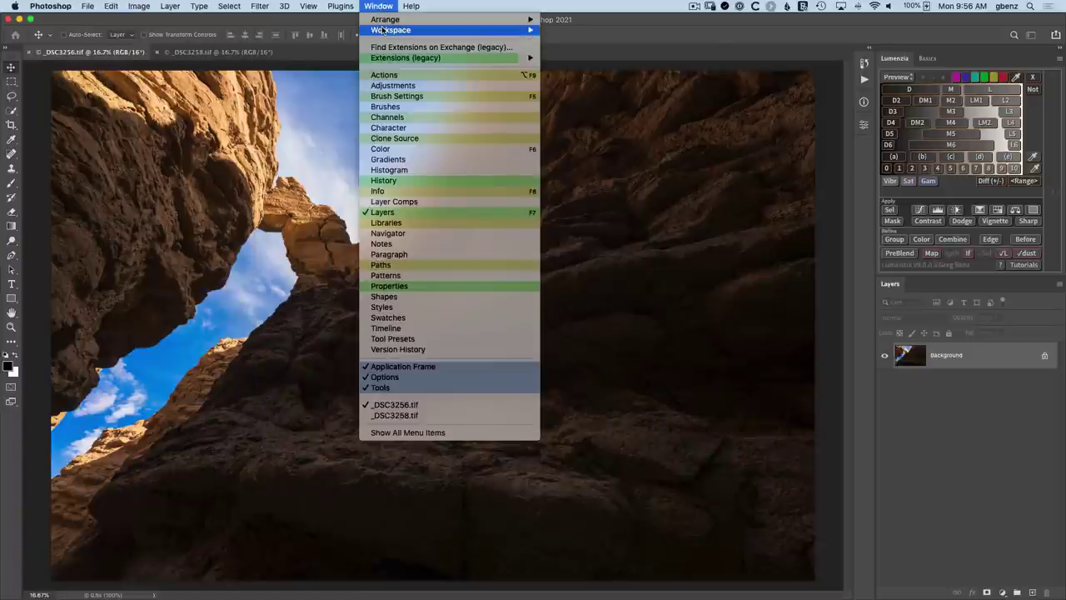
{"action": "mouse_move", "coordinate": [383, 30]}
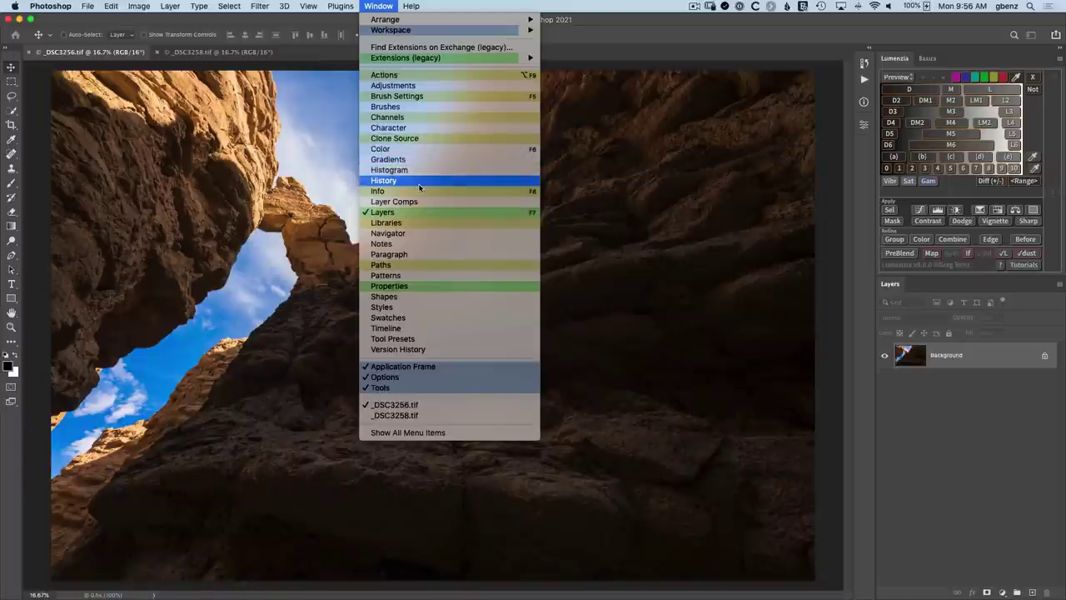
{"action": "left_click", "coordinate": [373, 6]}
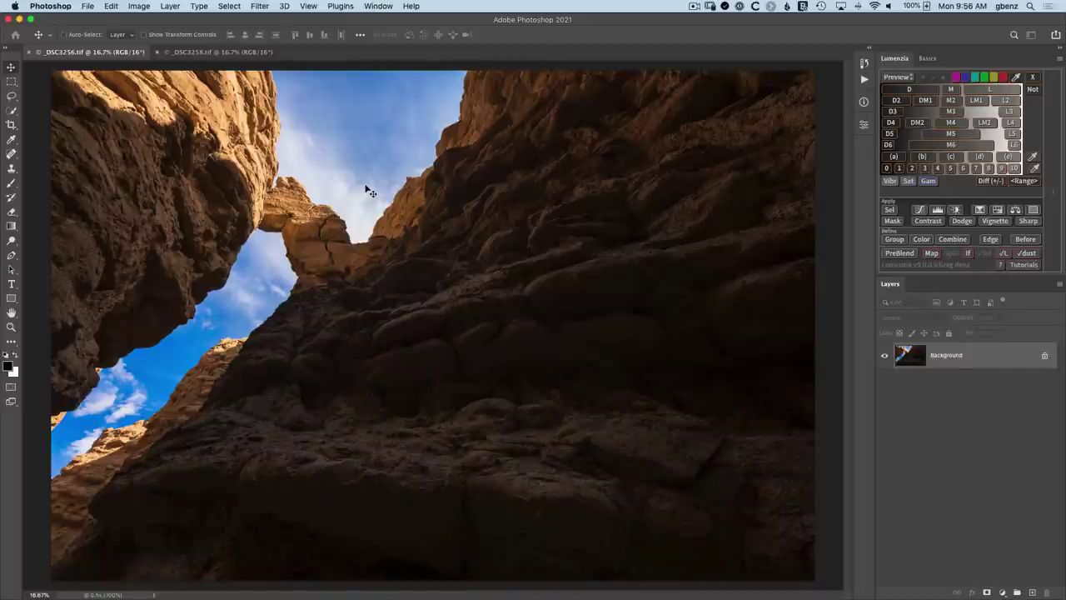
{"action": "left_click", "coordinate": [198, 53]}
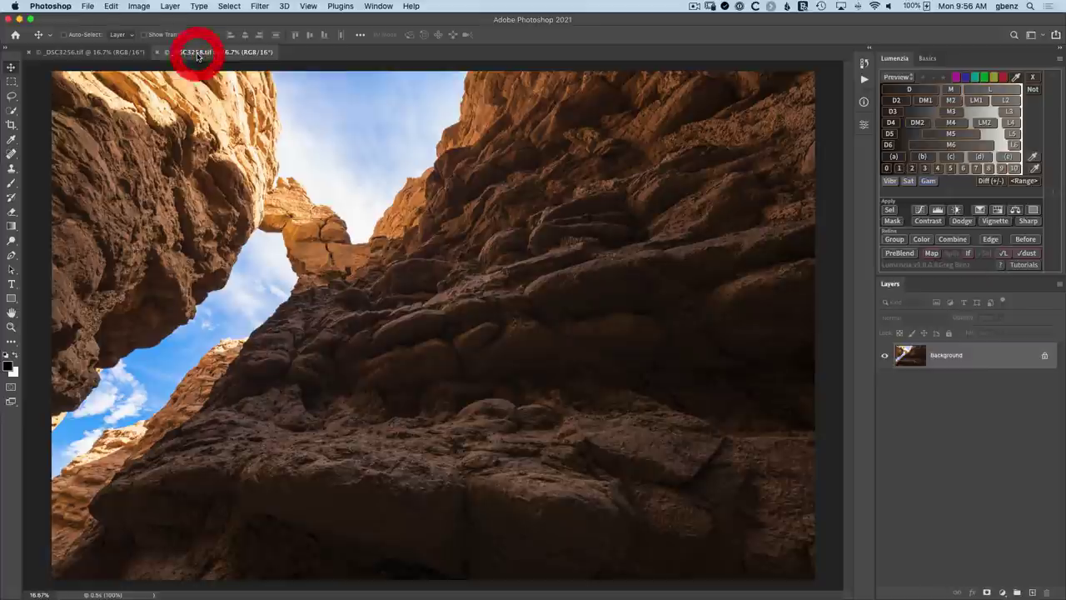
{"action": "left_click", "coordinate": [93, 52]}
{"action": "left_click", "coordinate": [181, 53]}
{"action": "left_click", "coordinate": [100, 51]}
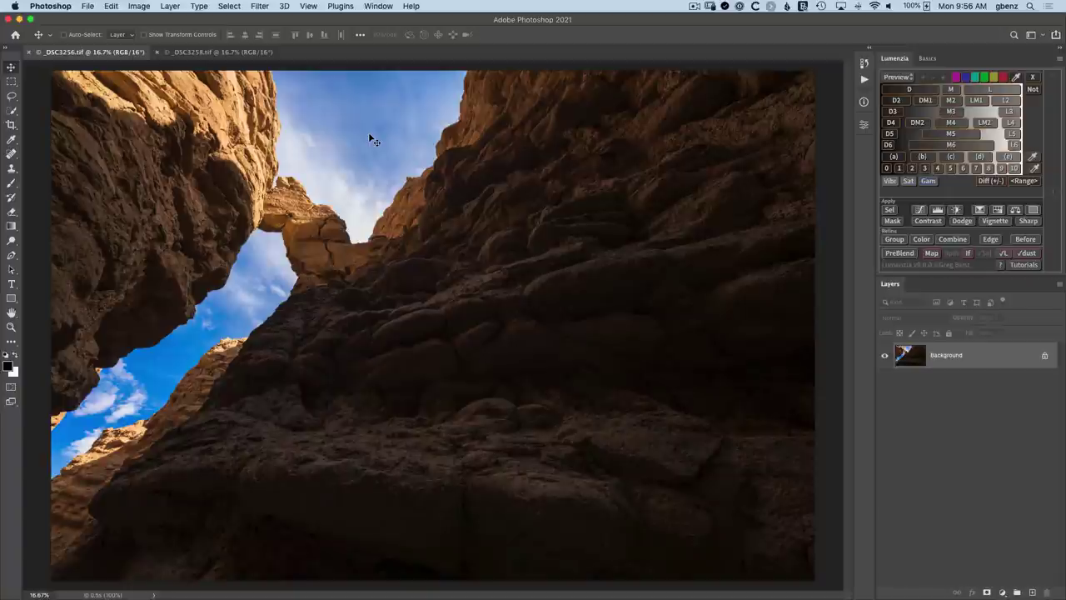
Step: PreBlend the two canyon exposures into a new document with Align set to Crop transparent edges
{"action": "left_click", "coordinate": [894, 254]}
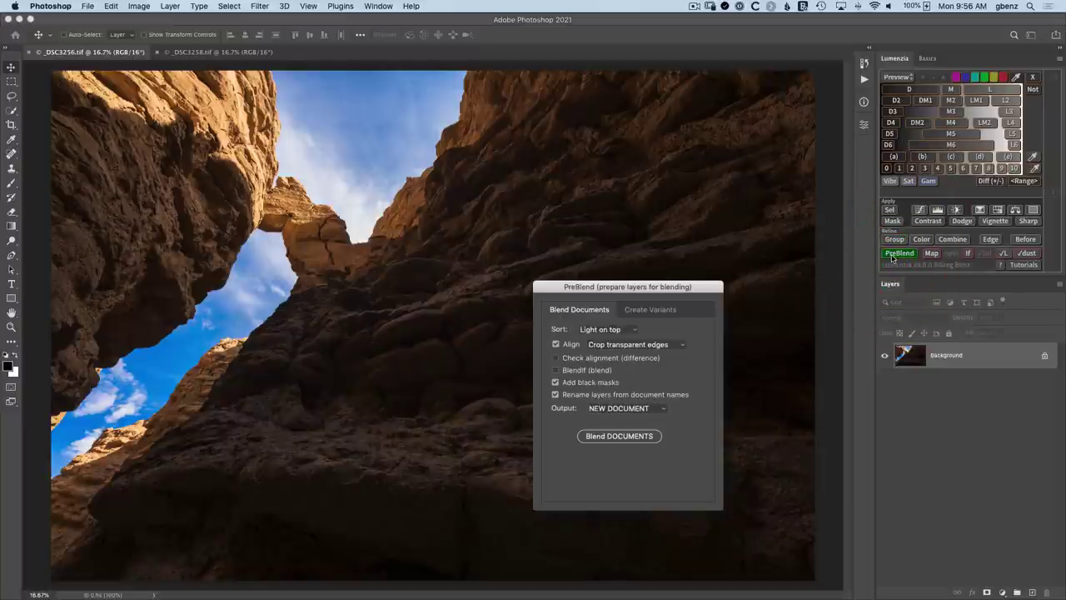
{"action": "left_click", "coordinate": [620, 344]}
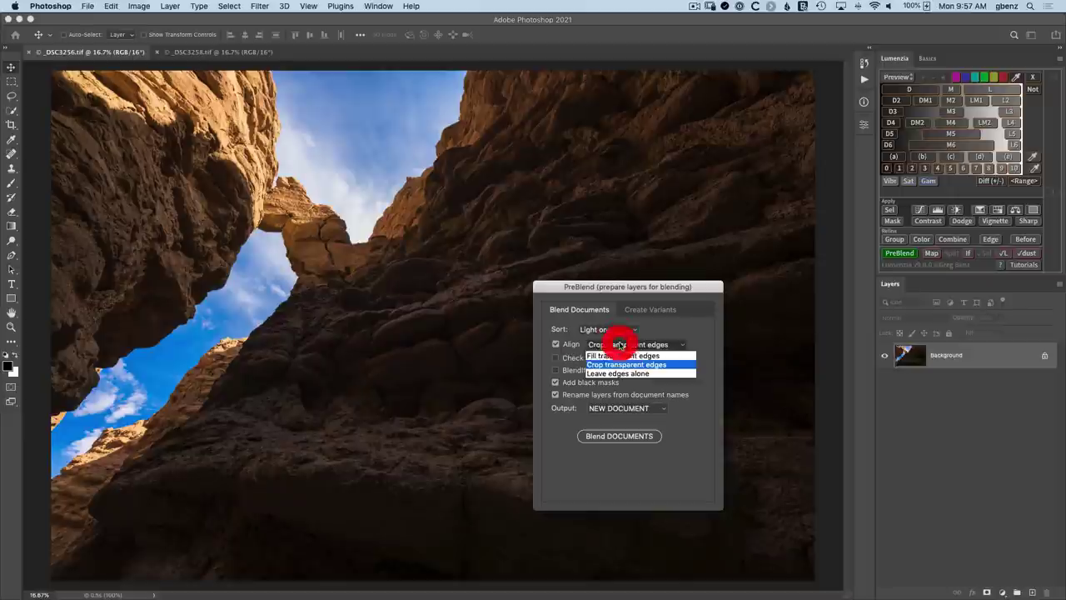
{"action": "left_click", "coordinate": [613, 374]}
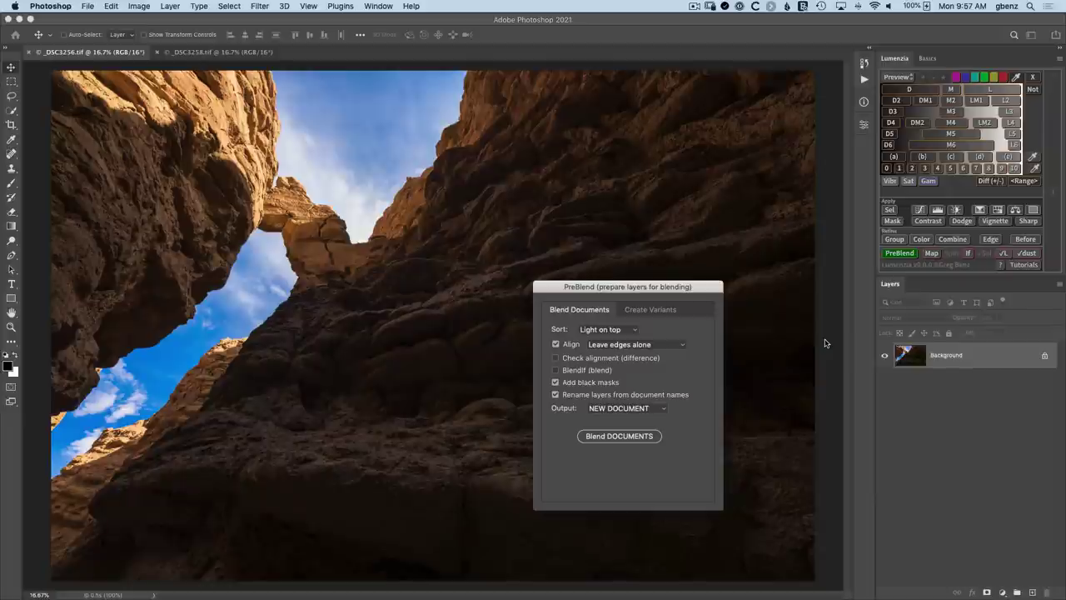
{"action": "left_click", "coordinate": [670, 345]}
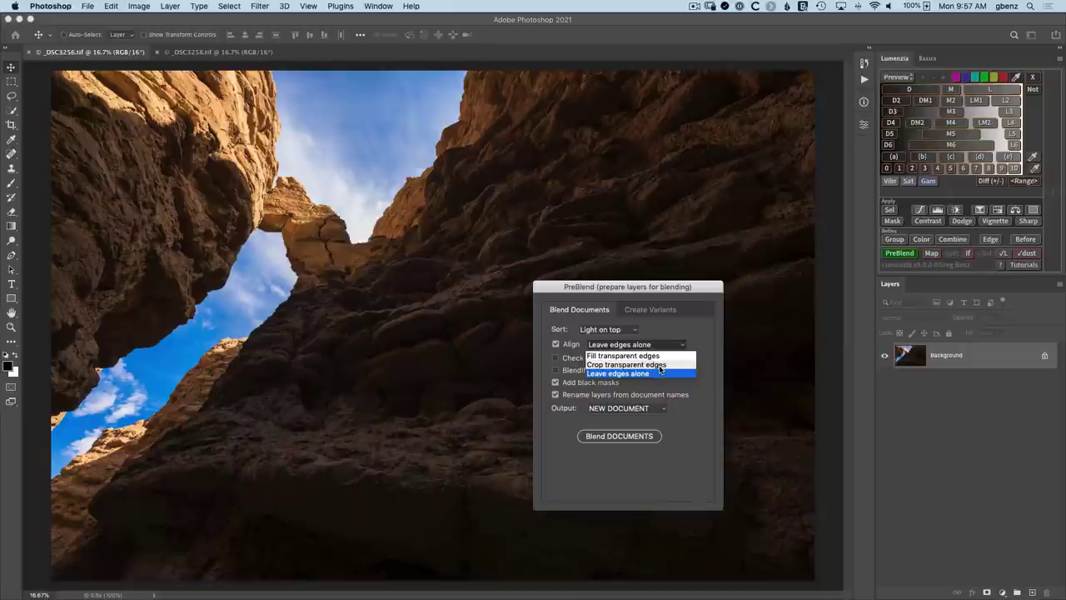
{"action": "left_click", "coordinate": [659, 366]}
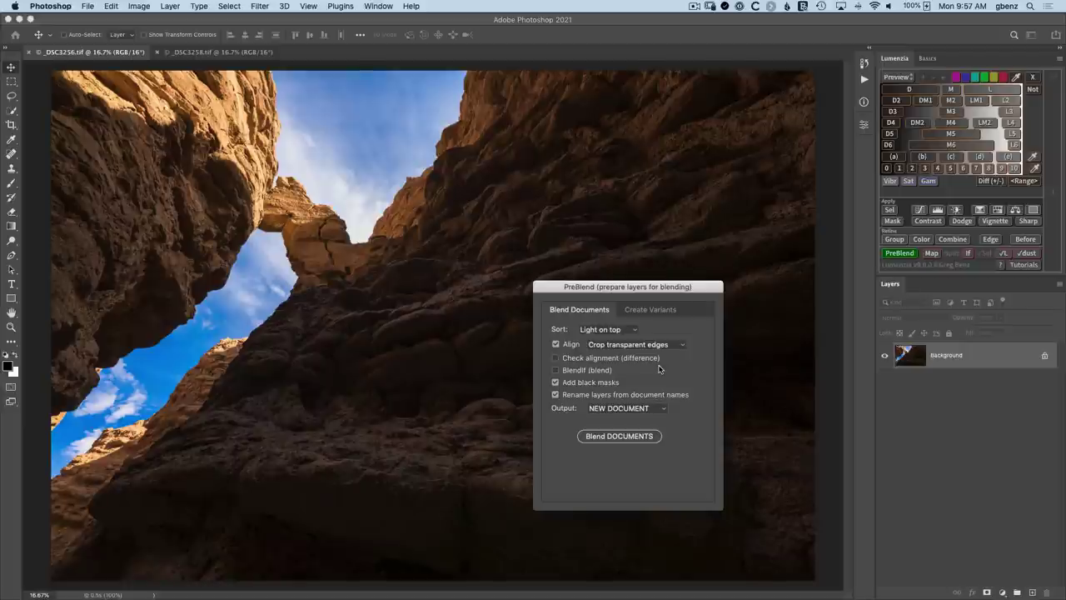
{"action": "left_click", "coordinate": [634, 438]}
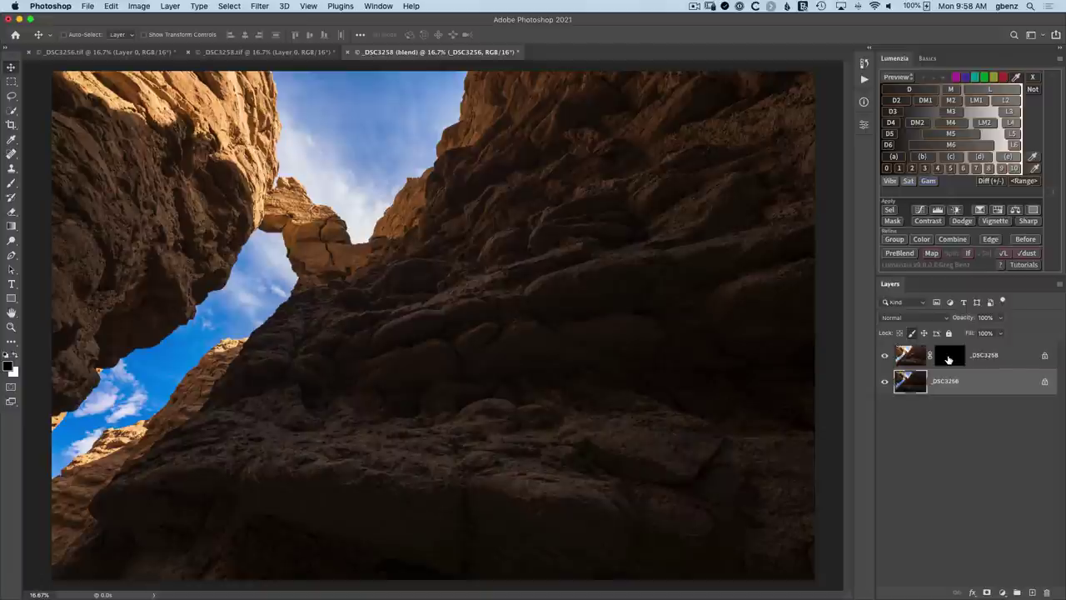
{"action": "left_click", "coordinate": [948, 359], "text": "shift"}
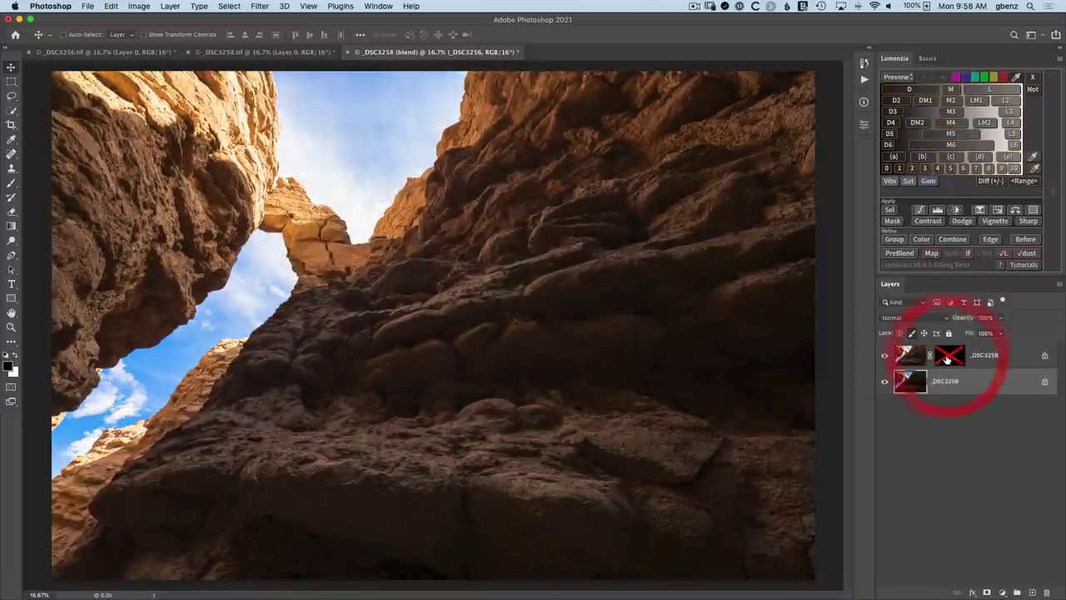
{"action": "left_click", "coordinate": [883, 356]}
{"action": "left_click", "coordinate": [882, 356]}
{"action": "left_click", "coordinate": [883, 357]}
{"action": "left_click", "coordinate": [883, 358]}
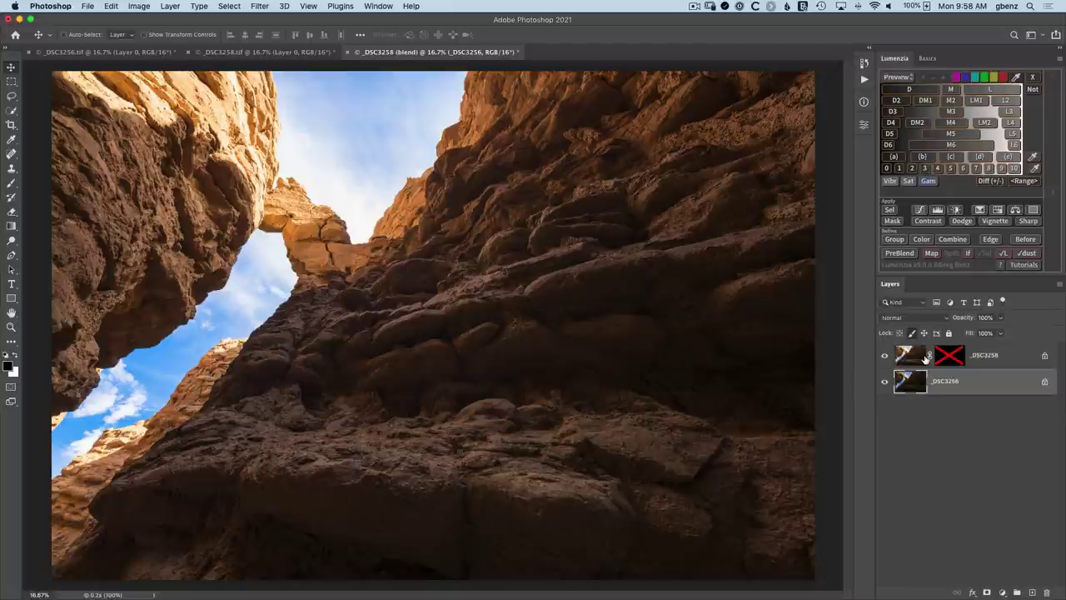
{"action": "left_click", "coordinate": [947, 356], "text": "shift"}
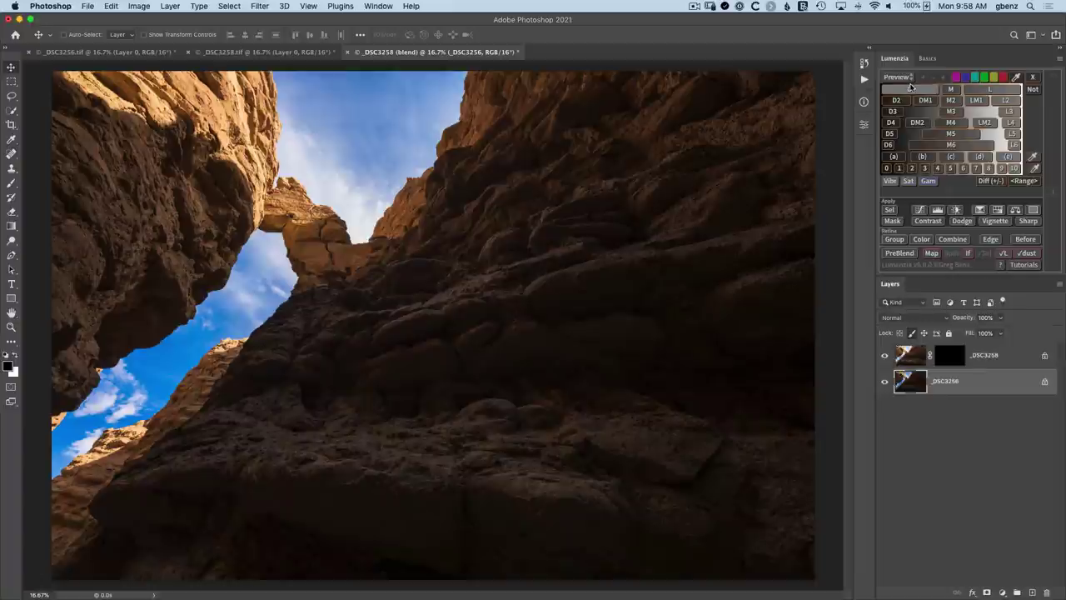
Step: Change Lumenzia's interface size to Large Compact
{"action": "left_click", "coordinate": [1058, 61]}
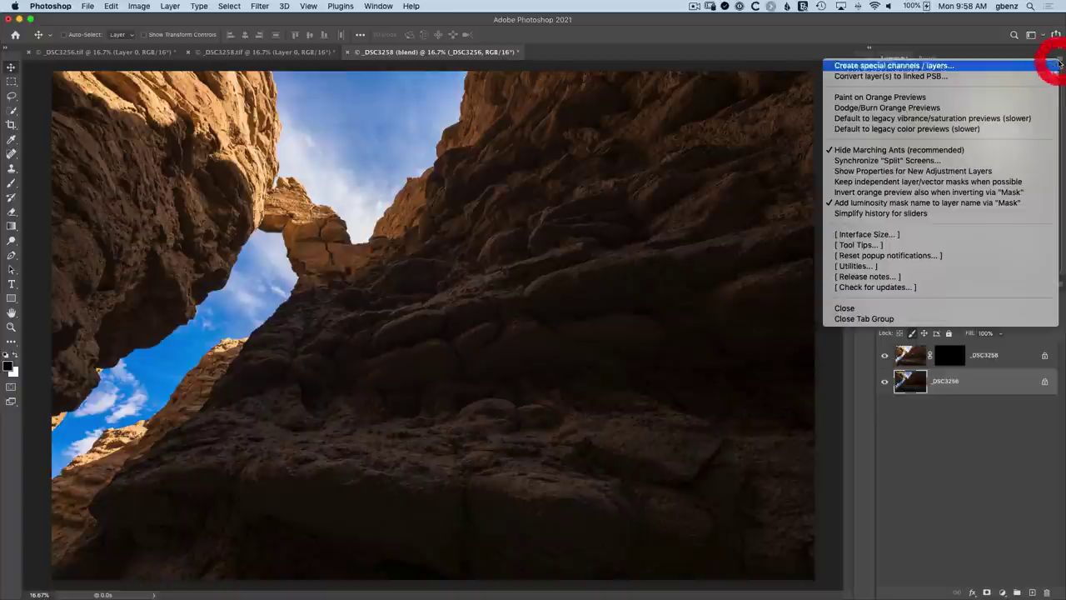
{"action": "left_click", "coordinate": [911, 234]}
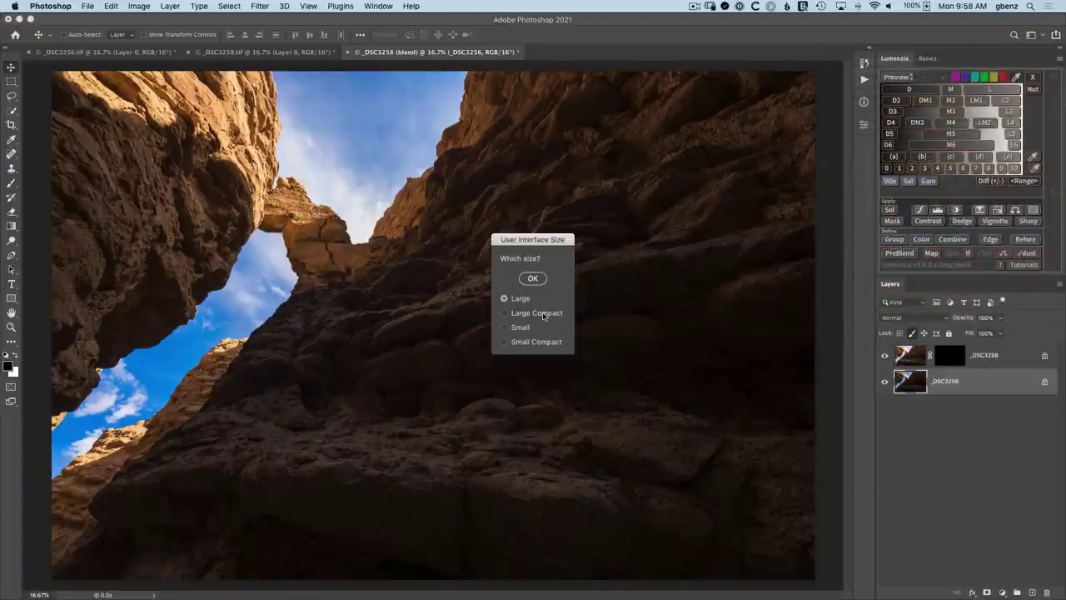
{"action": "left_click", "coordinate": [543, 316]}
{"action": "left_click", "coordinate": [535, 279]}
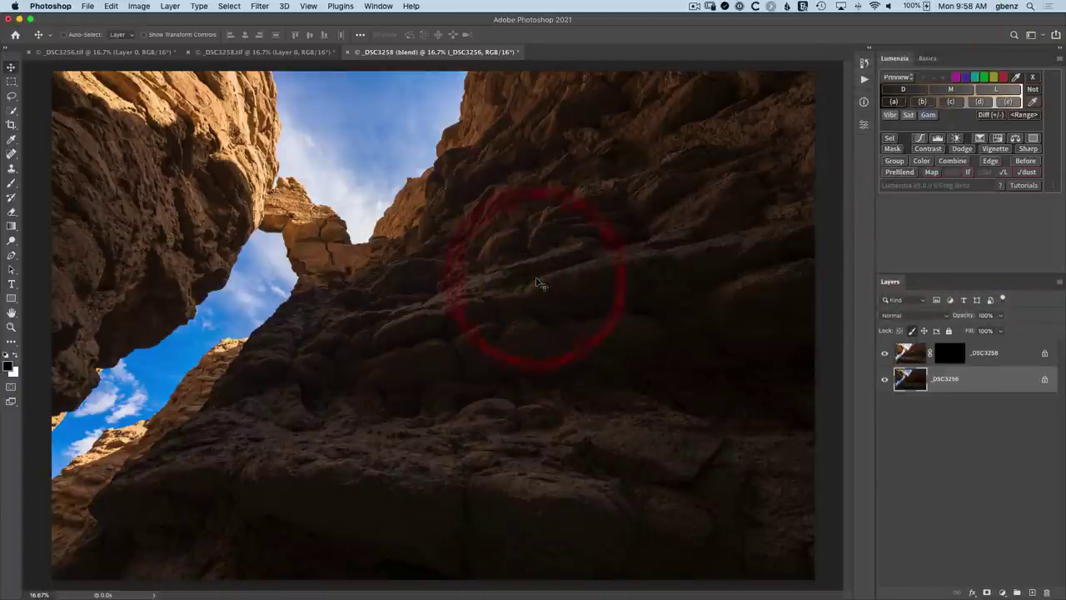
Step: Undock the Lumenzia Basics panel, place it beneath Lumenzia and shorten it to fit its buttons
{"action": "left_click_drag", "start_coordinate": [927, 59], "coordinate": [903, 270]}
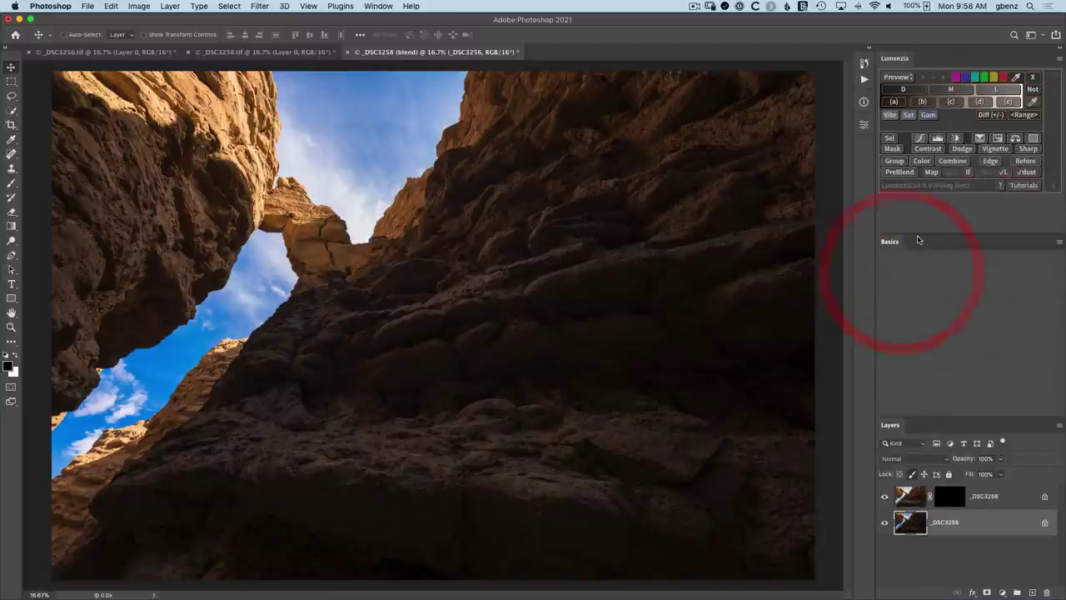
{"action": "left_click_drag", "start_coordinate": [916, 234], "coordinate": [911, 195]}
{"action": "left_click_drag", "start_coordinate": [929, 416], "coordinate": [918, 285]}
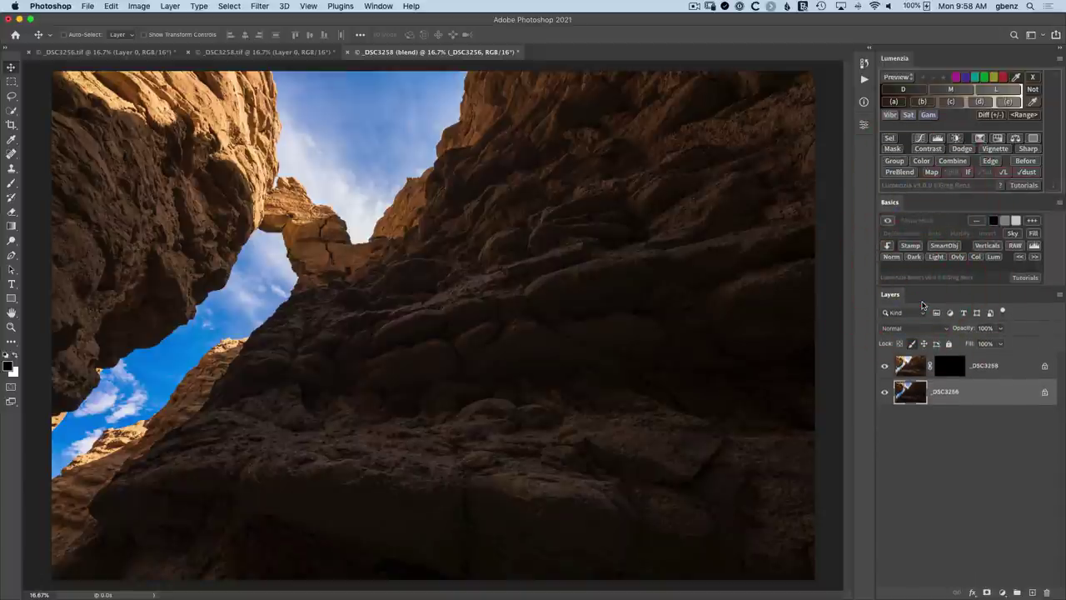
Step: Show Lumenzia's D darks luminosity preview and toggle the preview group off and on to compare
{"action": "left_click", "coordinate": [903, 91]}
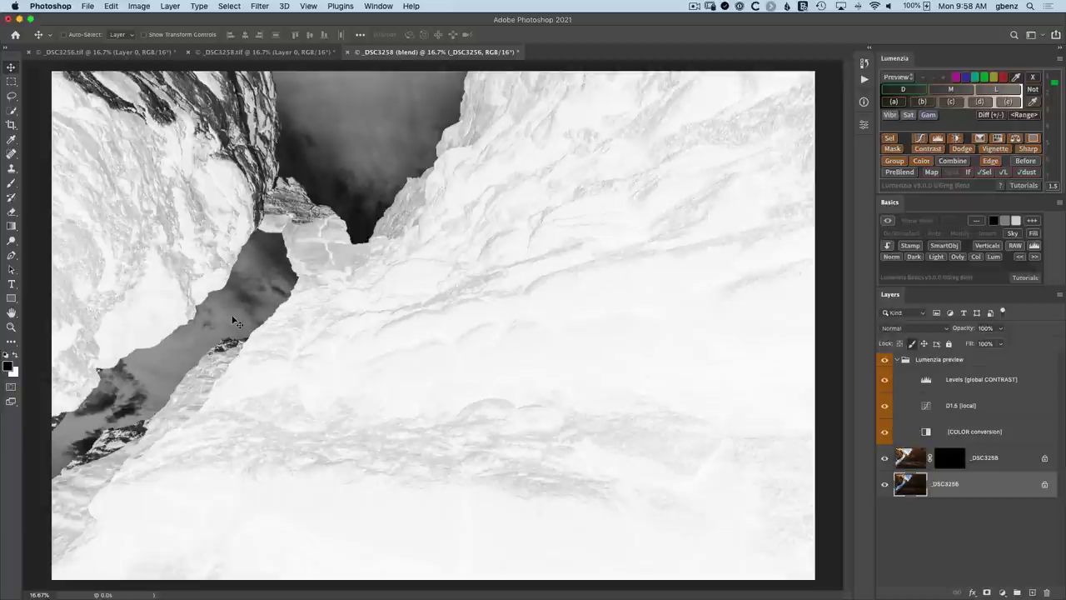
{"action": "left_click", "coordinate": [884, 359]}
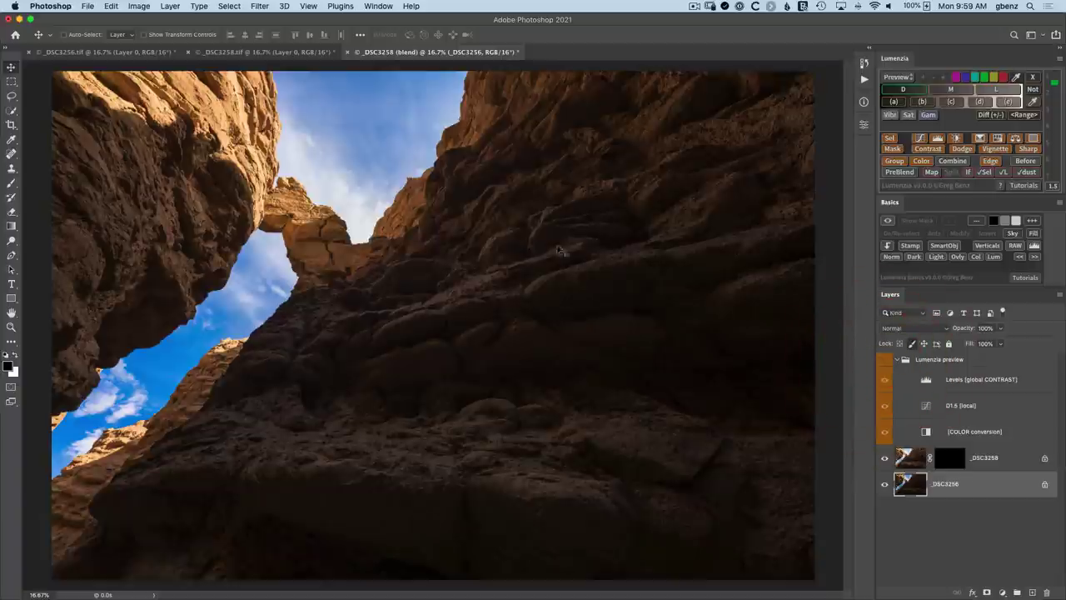
{"action": "left_click", "coordinate": [883, 363]}
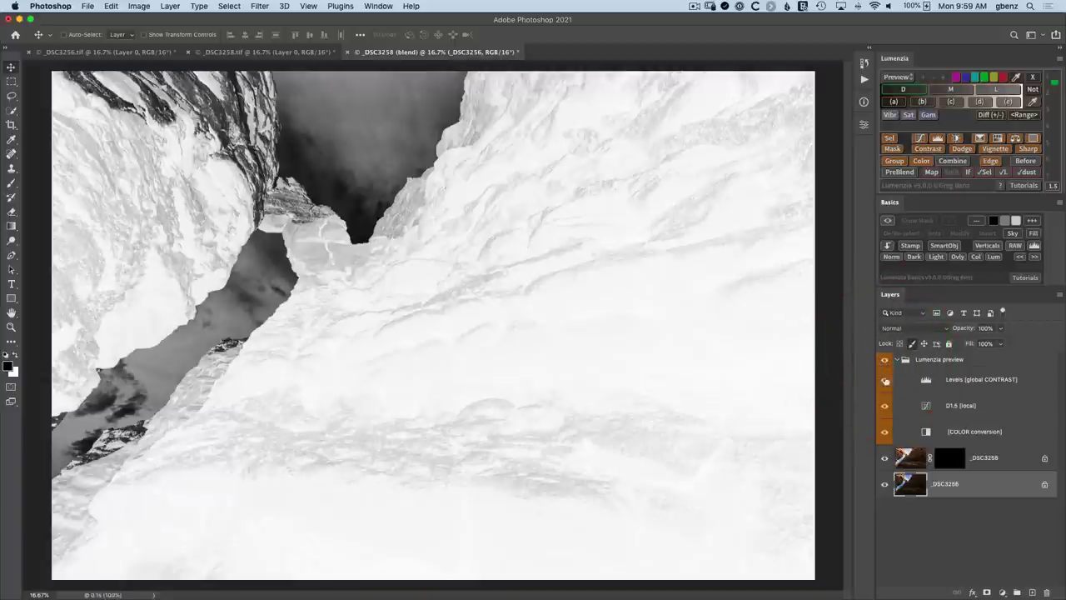
Step: In the [COLOR conversion] layer's Black & White settings, raise Blues from 10 to 298
{"action": "double_click", "coordinate": [926, 432]}
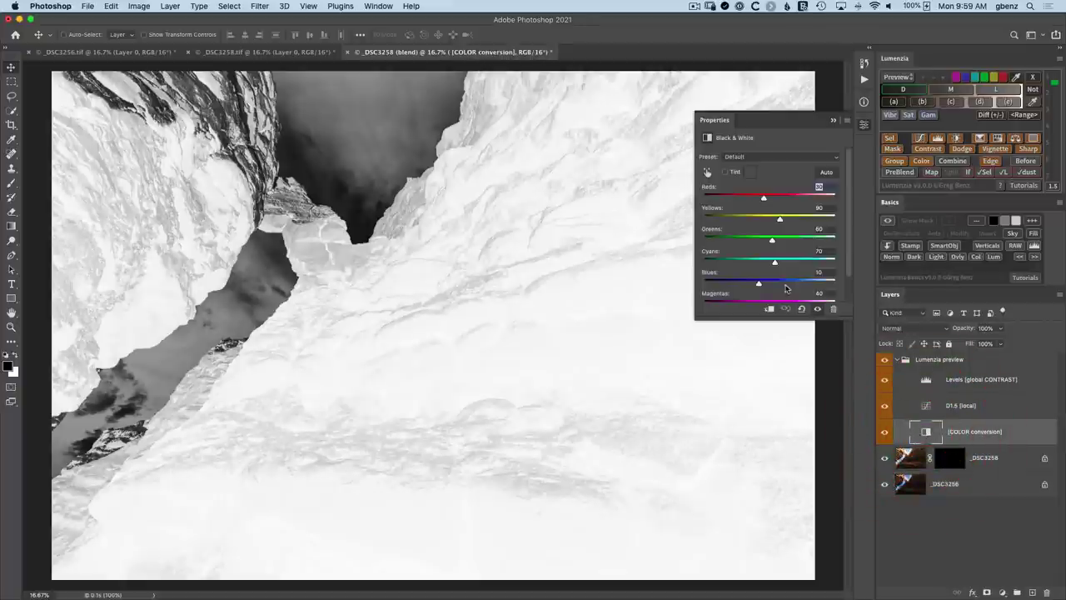
{"action": "left_click_drag", "start_coordinate": [761, 284], "coordinate": [833, 284]}
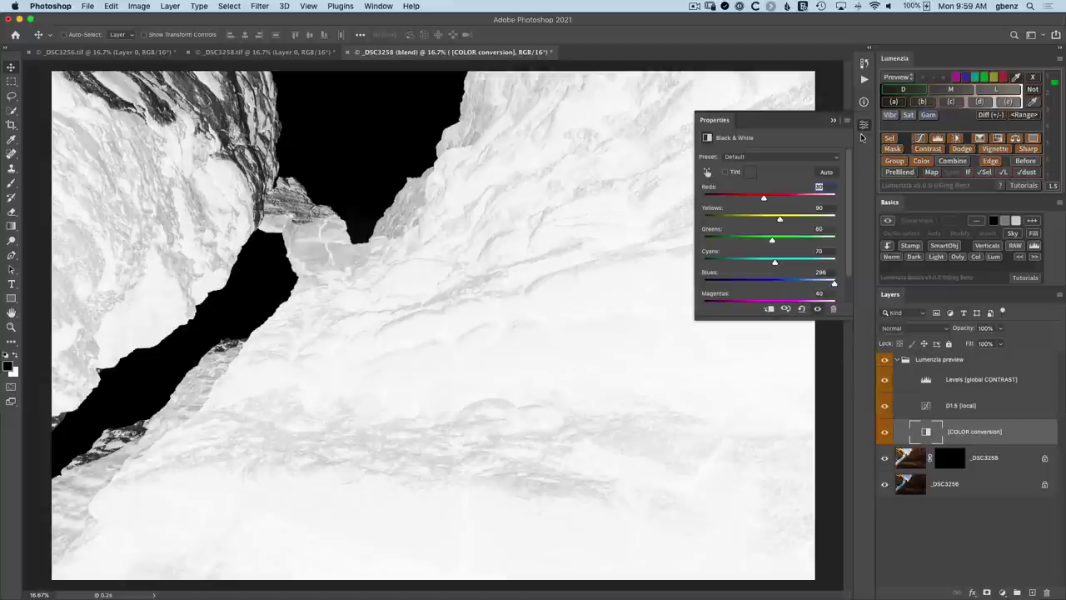
{"action": "left_click", "coordinate": [862, 125]}
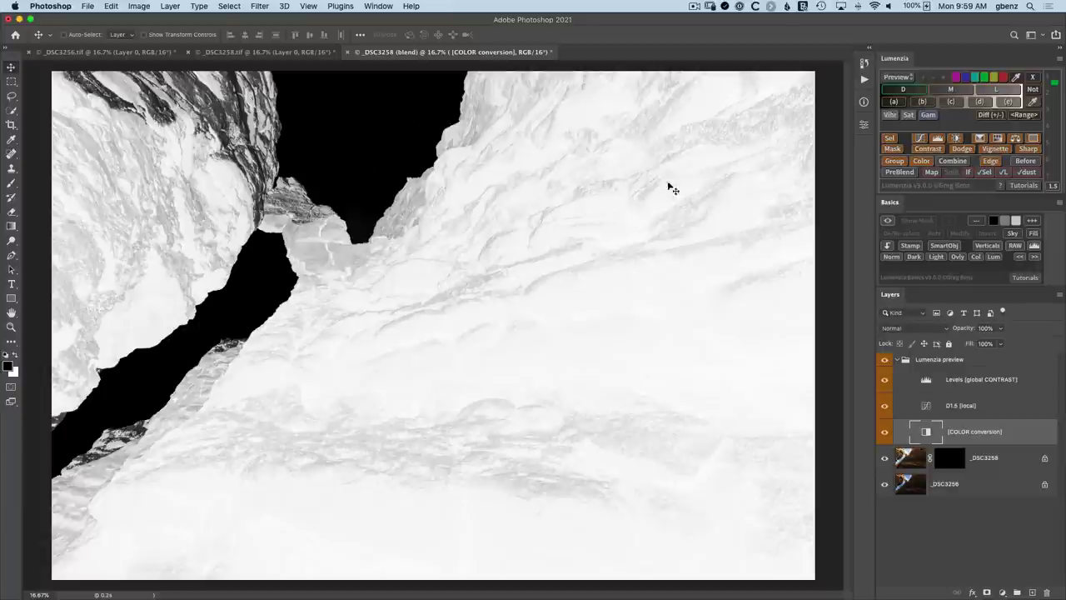
Step: Load the darks selection and brush white into the _DSC3258 layer mask over the shadowed rock
{"action": "left_click", "coordinate": [890, 139]}
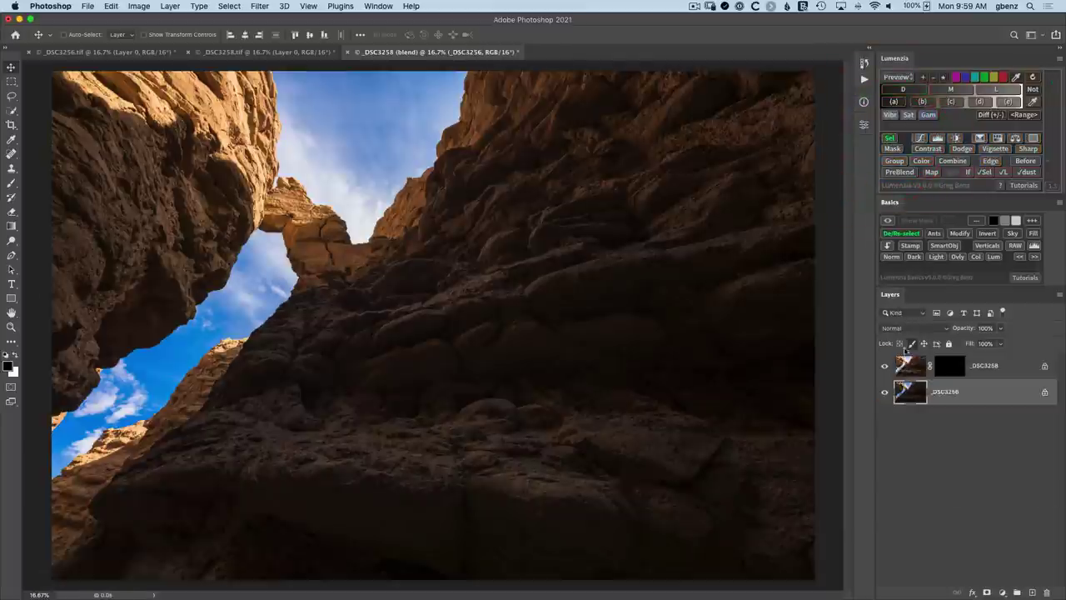
{"action": "left_click", "coordinate": [944, 372]}
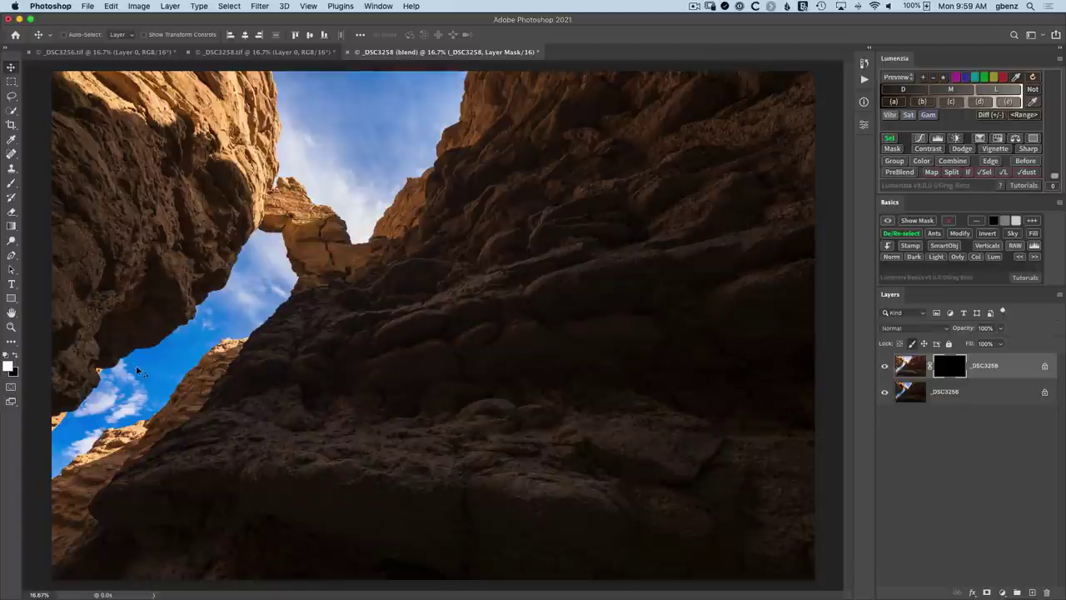
{"action": "key", "text": "b"}
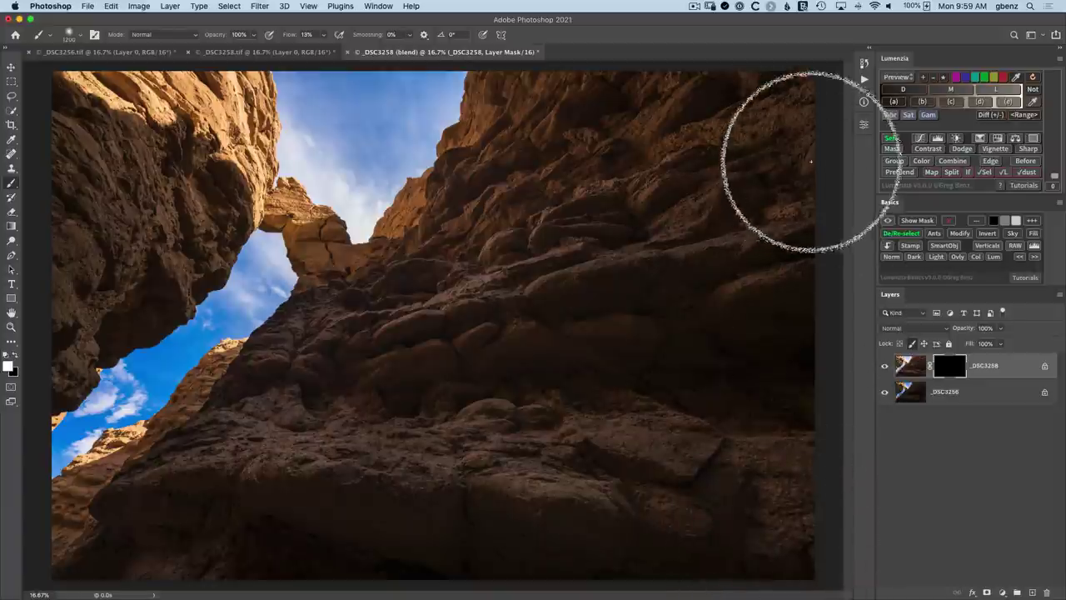
{"action": "mouse_move", "coordinate": [424, 408]}
{"action": "left_mouse_down"}
{"action": "mouse_move", "coordinate": [452, 386]}
{"action": "mouse_move", "coordinate": [528, 428]}
{"action": "left_mouse_up"}
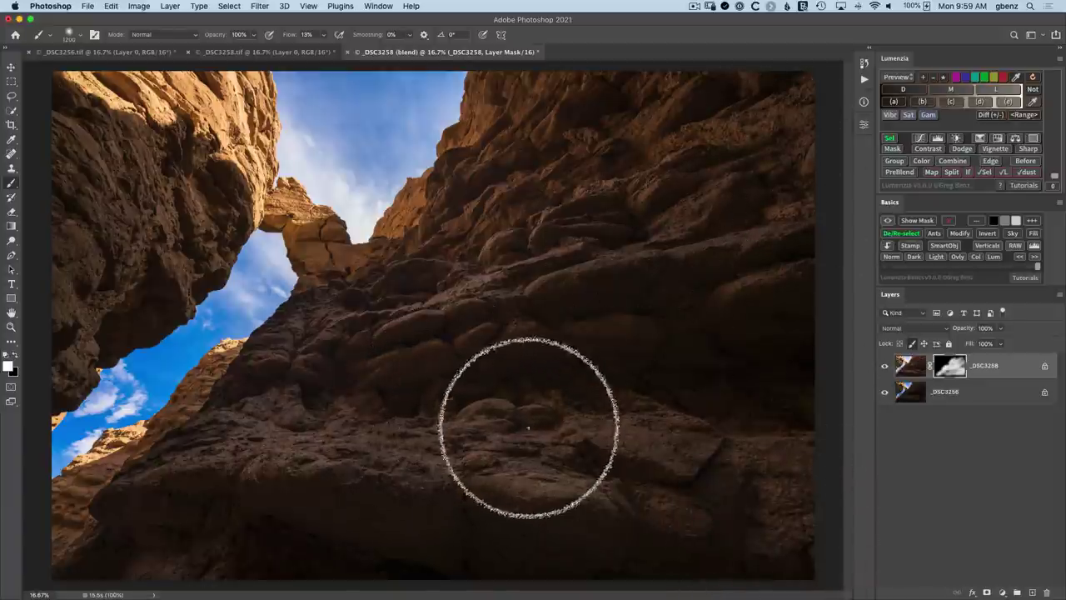
{"action": "left_click", "coordinate": [592, 419]}
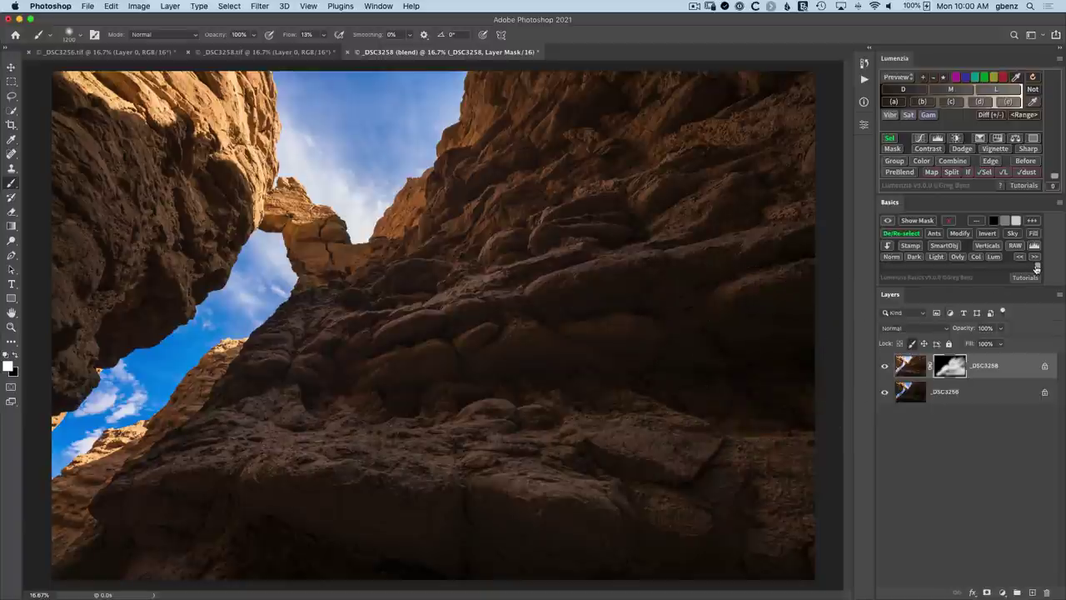
Step: Adjust the mask with the Basics slider, then fade the last brush stroke to about 60% opacity
{"action": "left_click", "coordinate": [919, 267]}
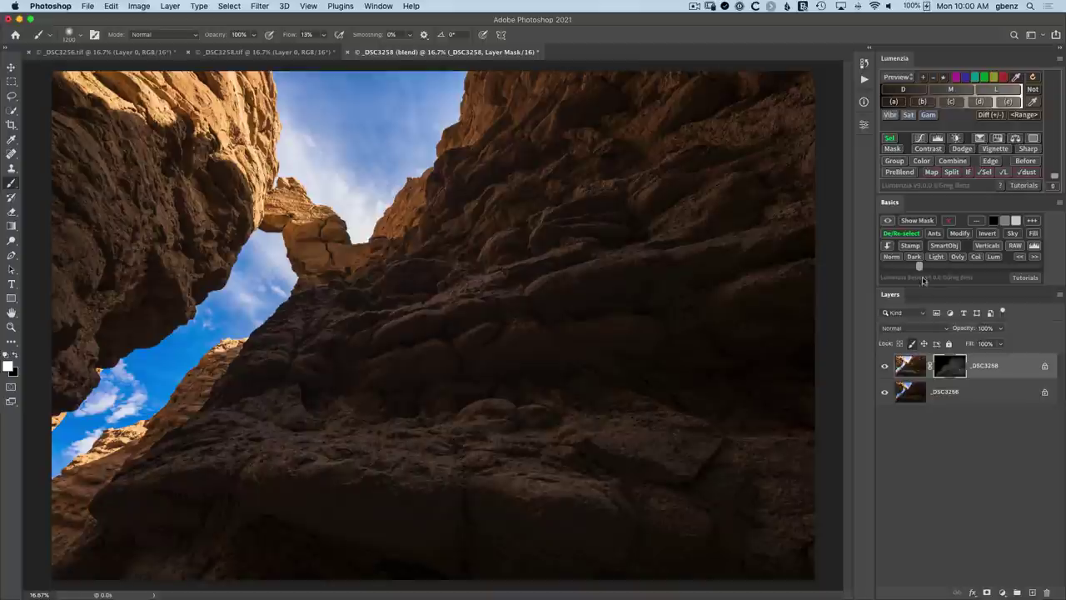
{"action": "left_click_drag", "start_coordinate": [919, 267], "coordinate": [1040, 266]}
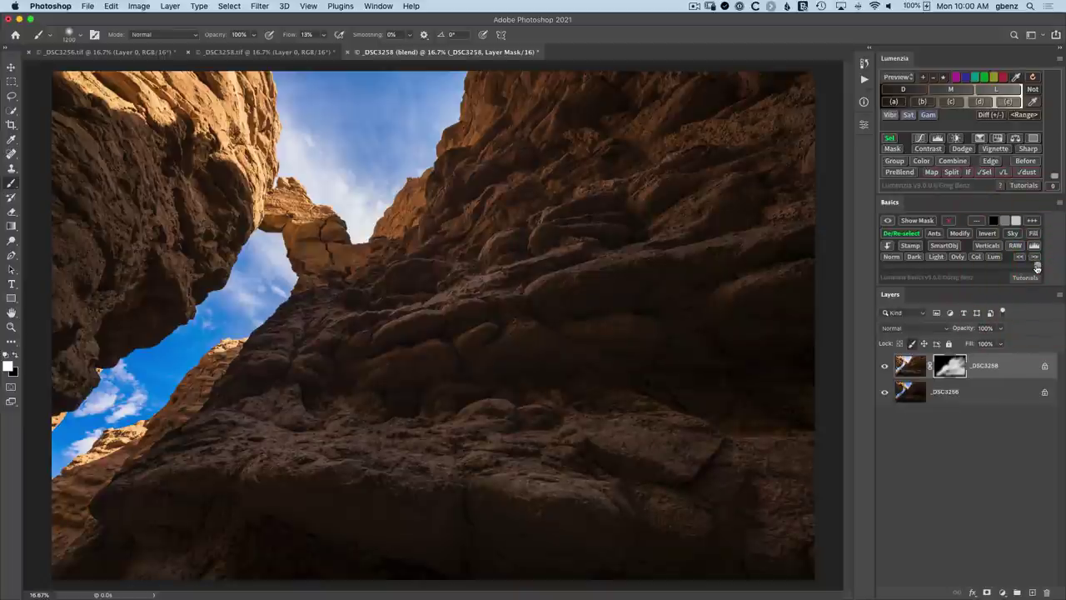
{"action": "left_click", "coordinate": [110, 6]}
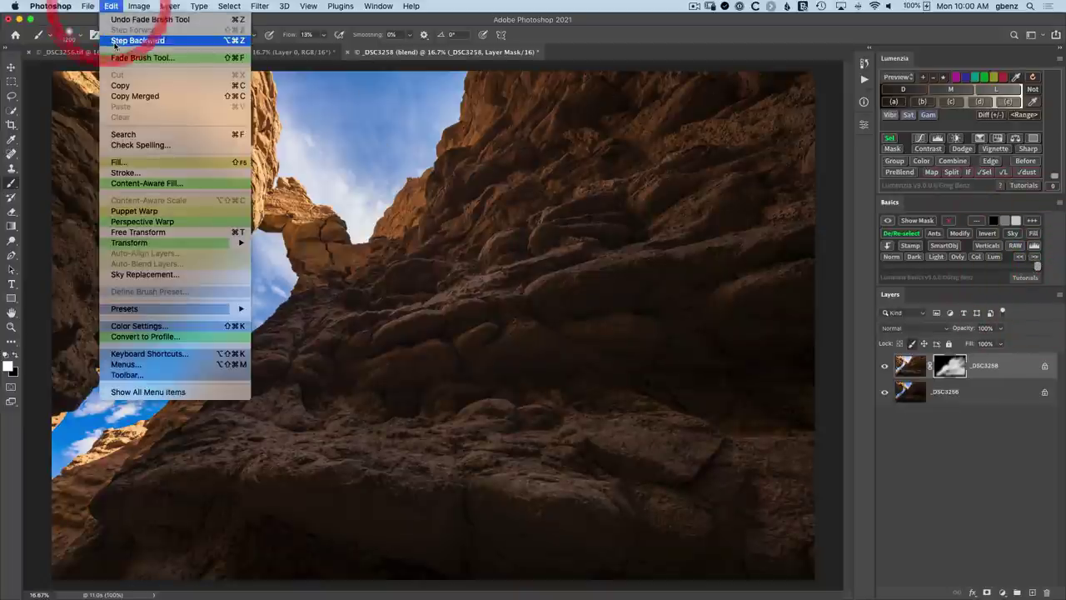
{"action": "left_click", "coordinate": [117, 57]}
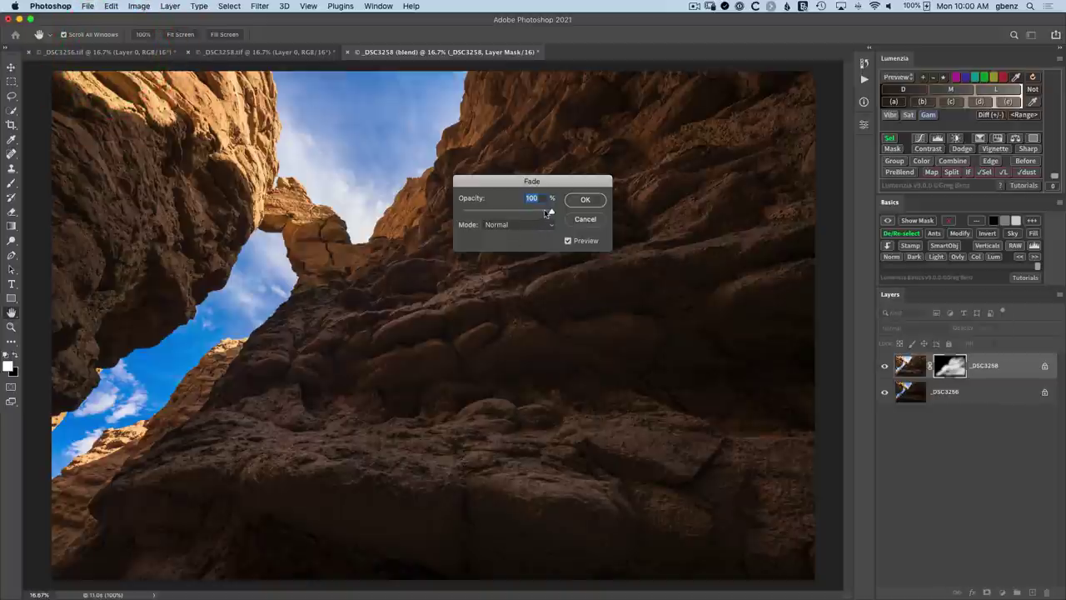
{"action": "left_click_drag", "start_coordinate": [547, 213], "coordinate": [516, 214]}
{"action": "left_click", "coordinate": [585, 200]}
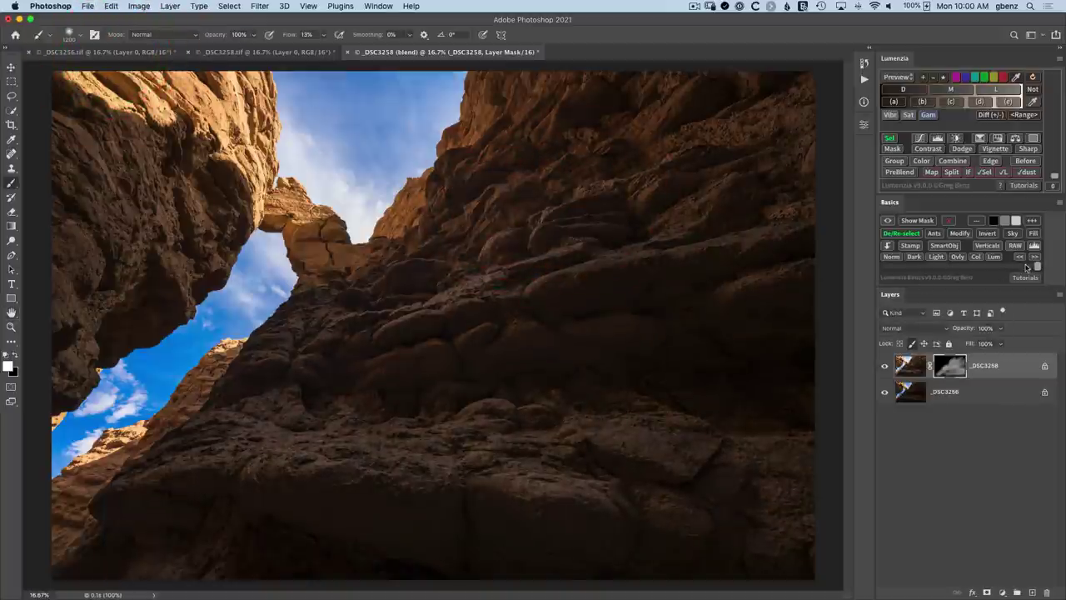
Step: Fine-tune the top layer's mask tones with the Basics slider and return to the Move tool
{"action": "left_click", "coordinate": [947, 267]}
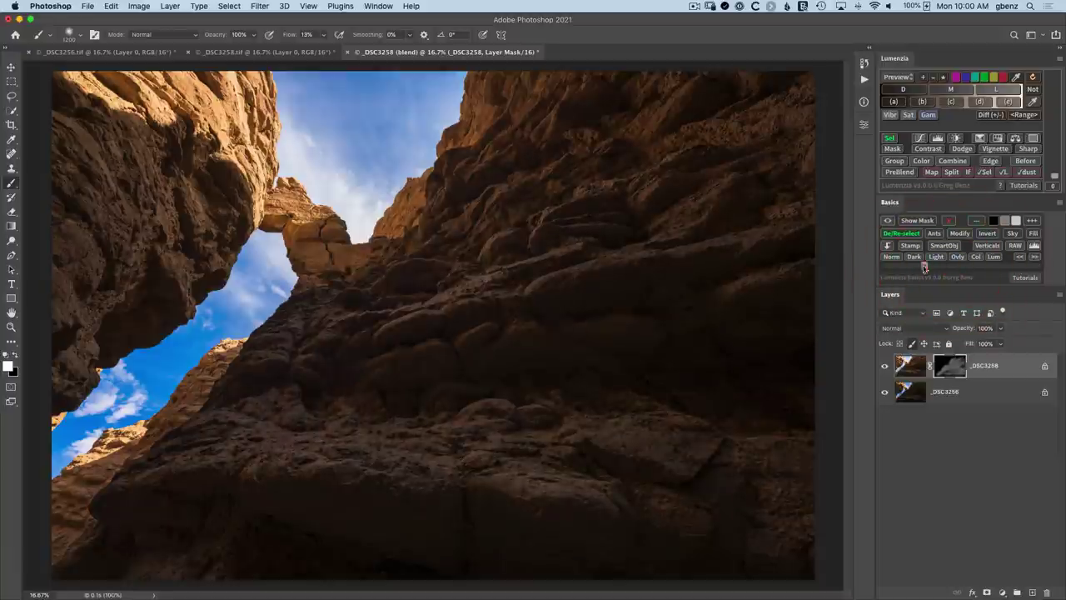
{"action": "left_click", "coordinate": [935, 260]}
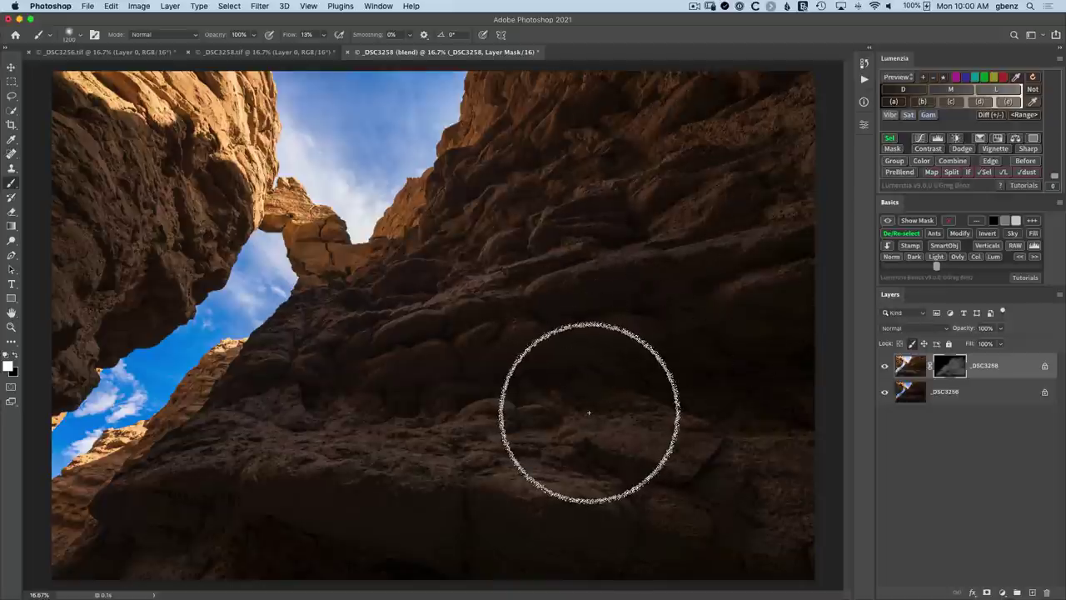
{"action": "key", "text": "v"}
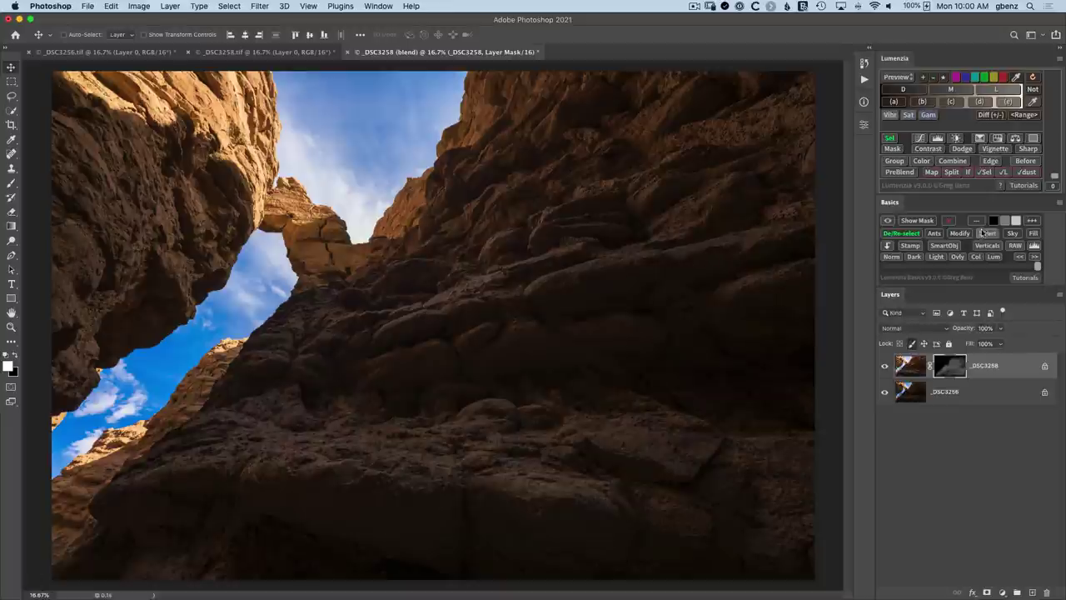
Step: Visualize the current selection with Lumenzia's √Sel, then clear the visualization with X
{"action": "left_click", "coordinate": [984, 171]}
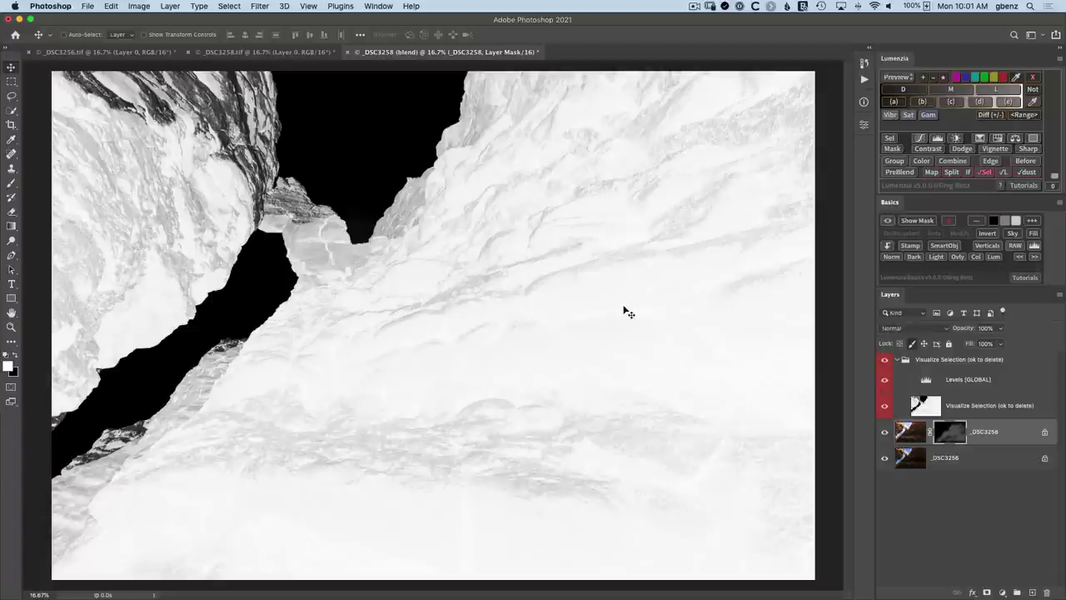
{"action": "left_click", "coordinate": [1034, 77]}
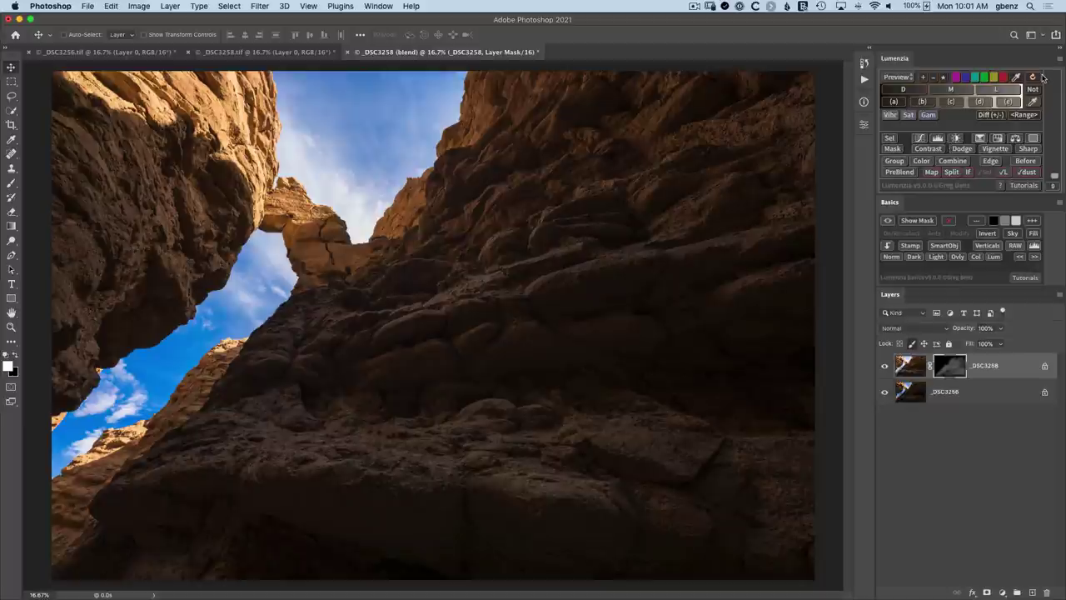
Step: Bring back the darks preview, check its Blues setting, and load it as an active selection
{"action": "left_click", "coordinate": [1023, 98]}
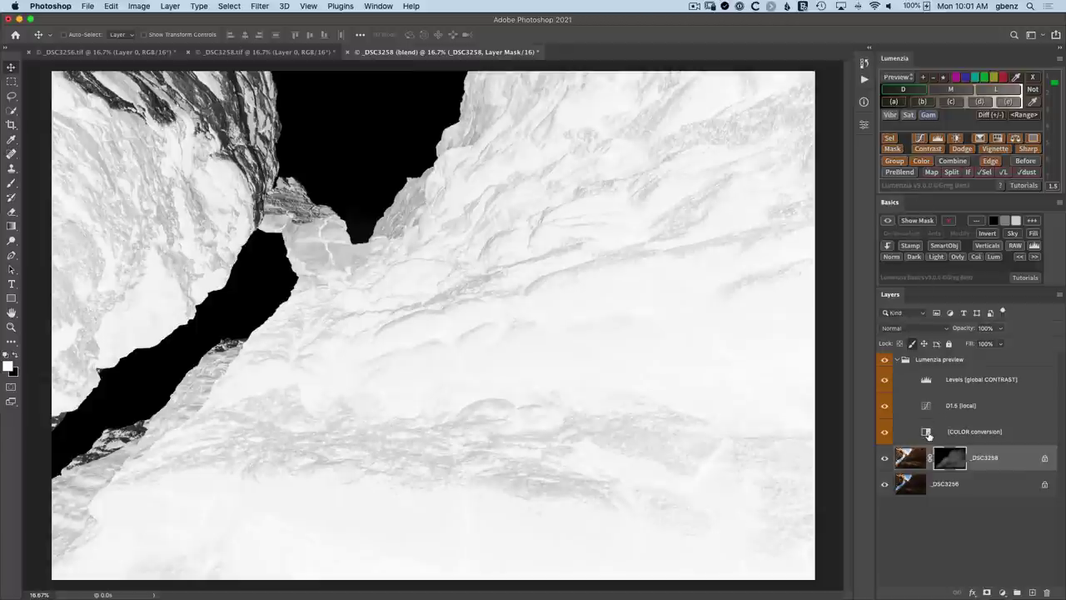
{"action": "double_click", "coordinate": [926, 433]}
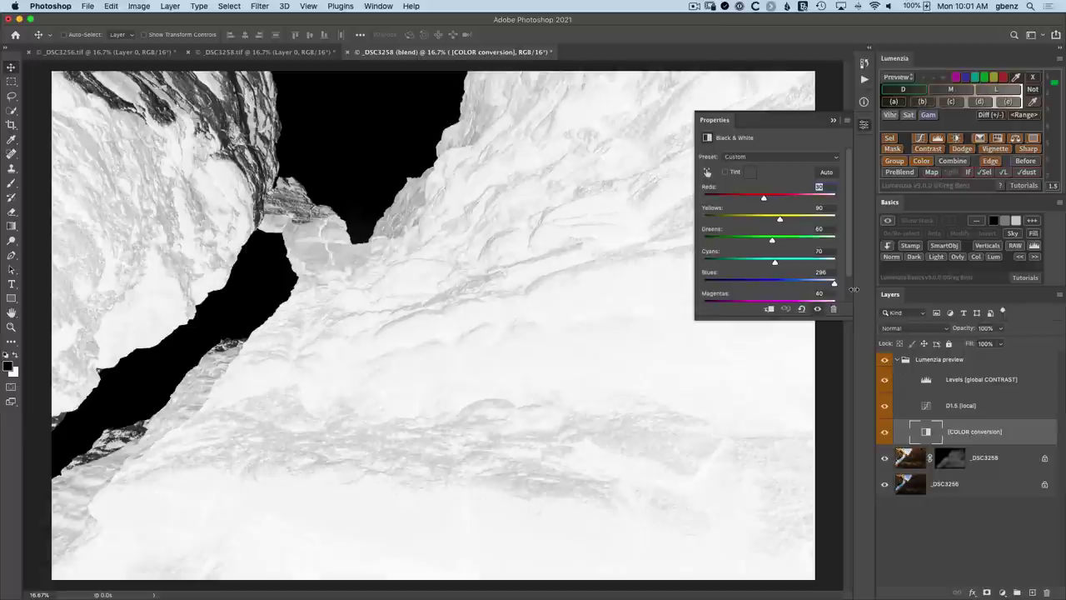
{"action": "left_click", "coordinate": [865, 126]}
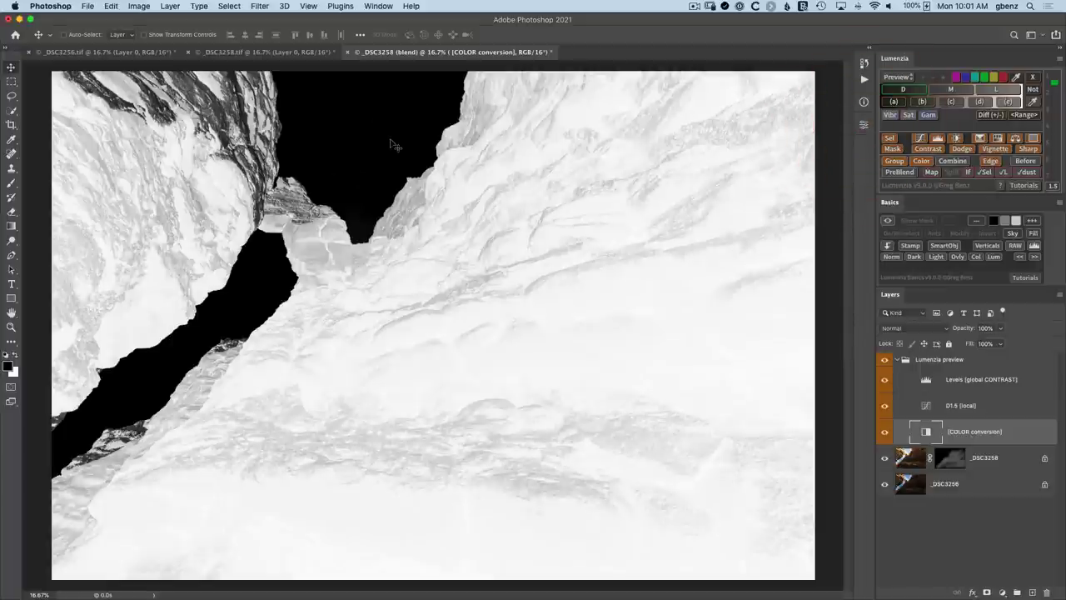
{"action": "left_click", "coordinate": [889, 140]}
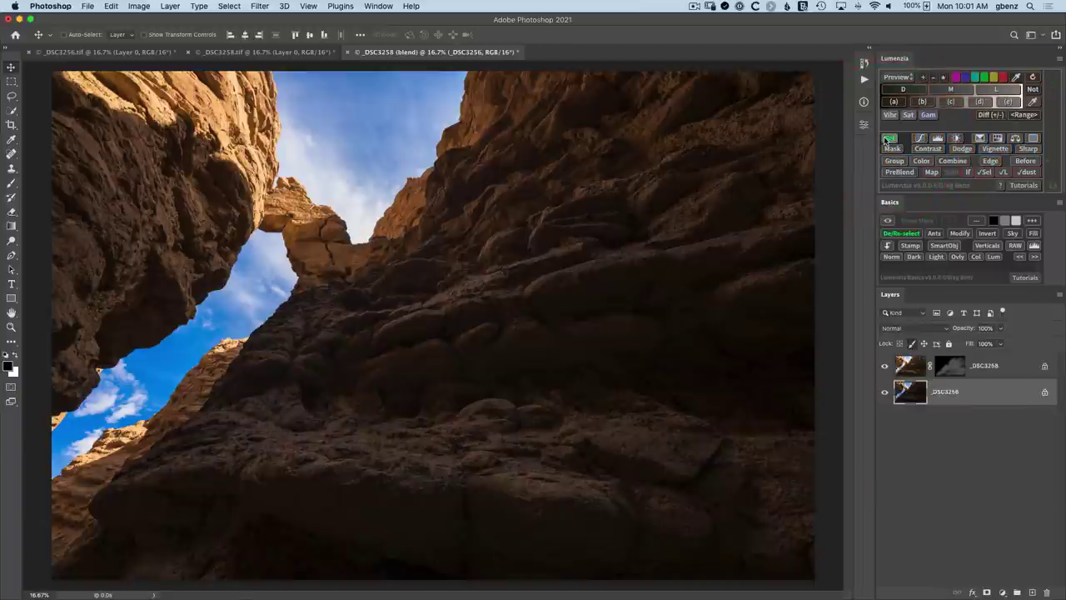
Step: Subtract the D3.5 luminosity mask from the active selection and briefly visualize the result
{"action": "left_click", "coordinate": [934, 77]}
{"action": "left_click", "coordinate": [934, 77]}
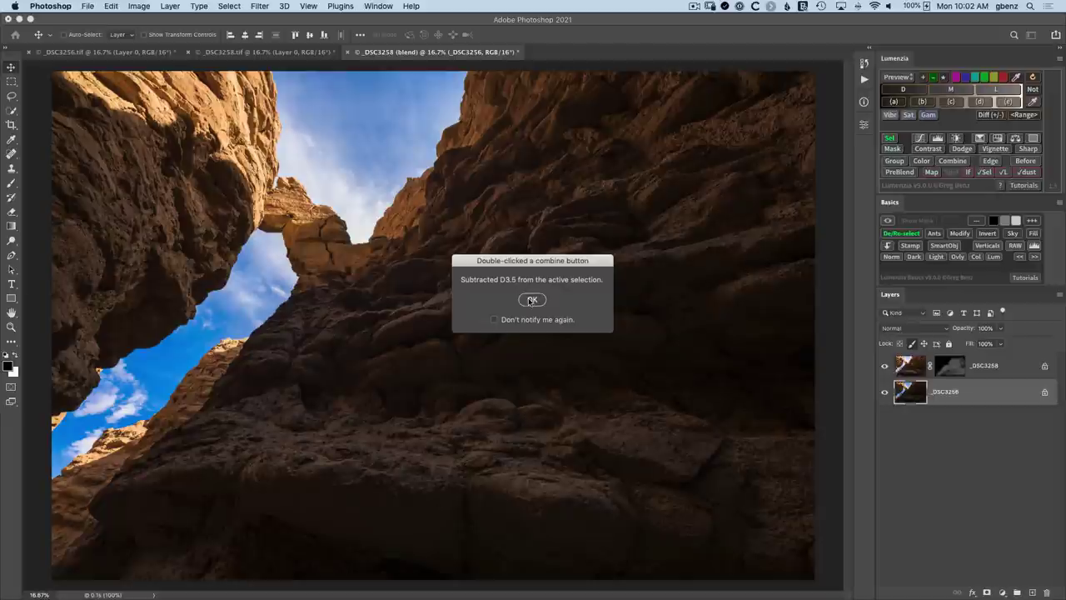
{"action": "left_click", "coordinate": [526, 299]}
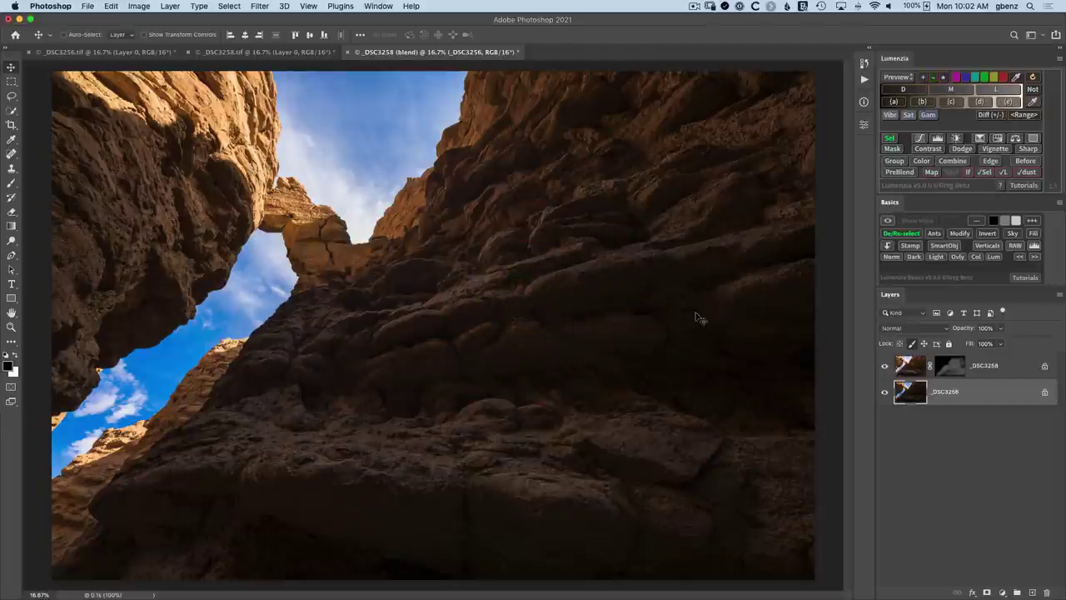
{"action": "left_click", "coordinate": [983, 172]}
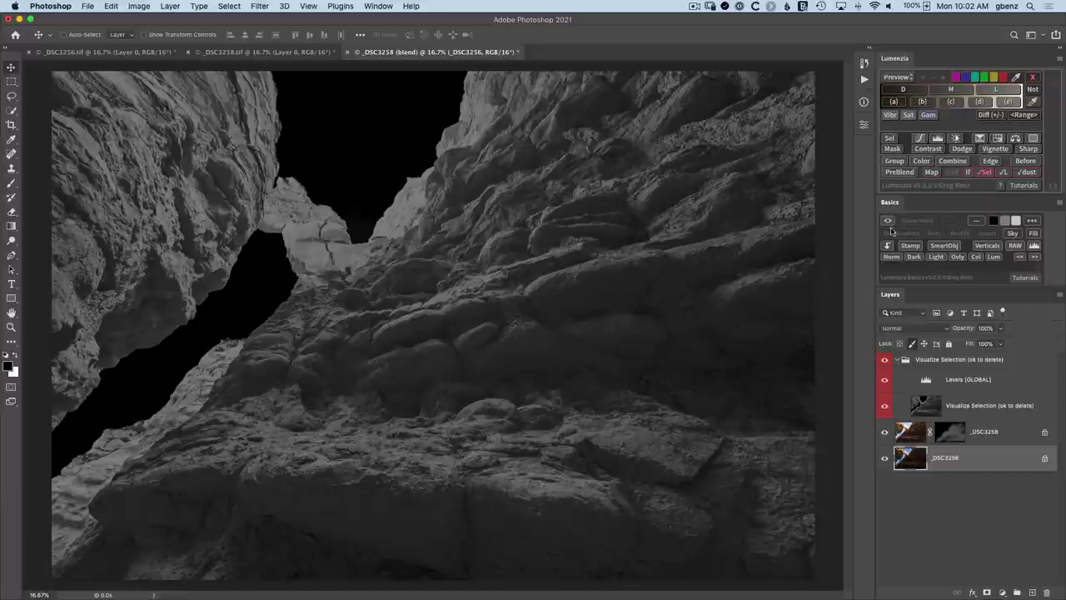
{"action": "left_click", "coordinate": [985, 173]}
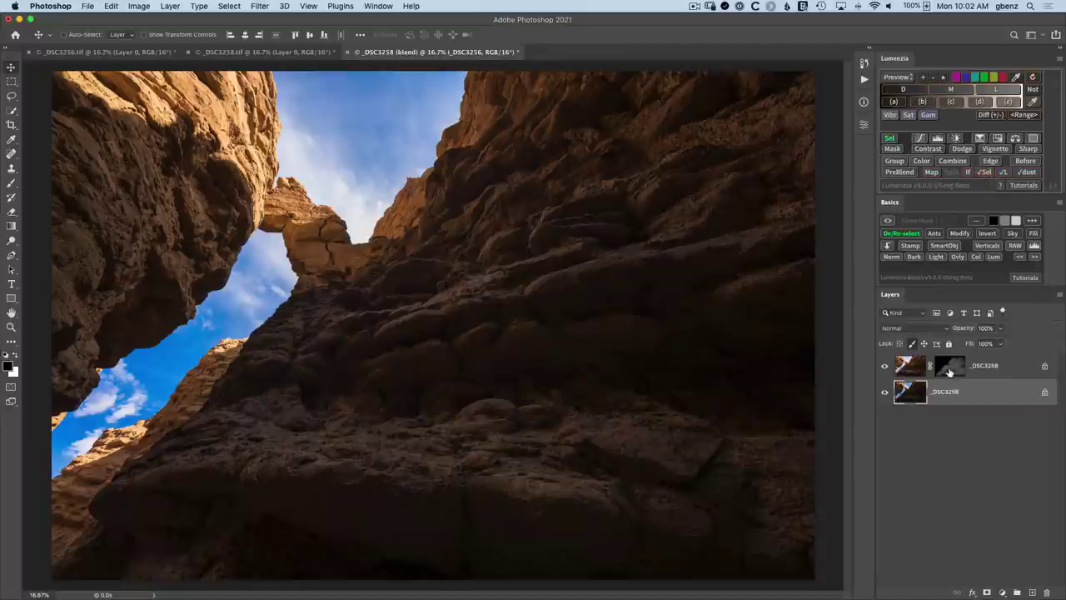
Step: Paint the upper-right rock wall back into the _DSC3258 layer mask with a brush
{"action": "left_click", "coordinate": [949, 369]}
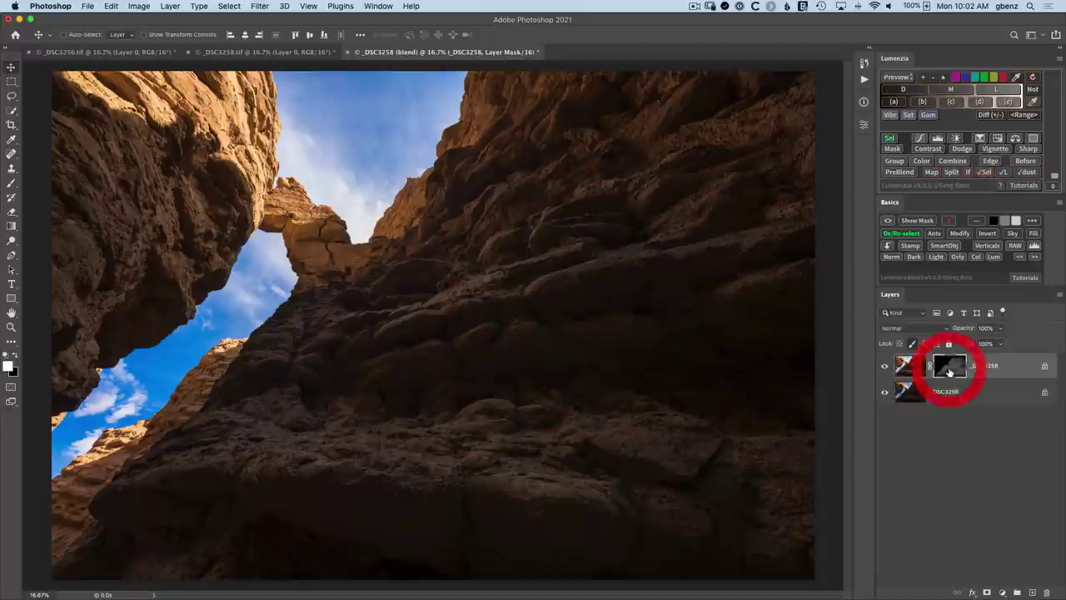
{"action": "key", "text": "b"}
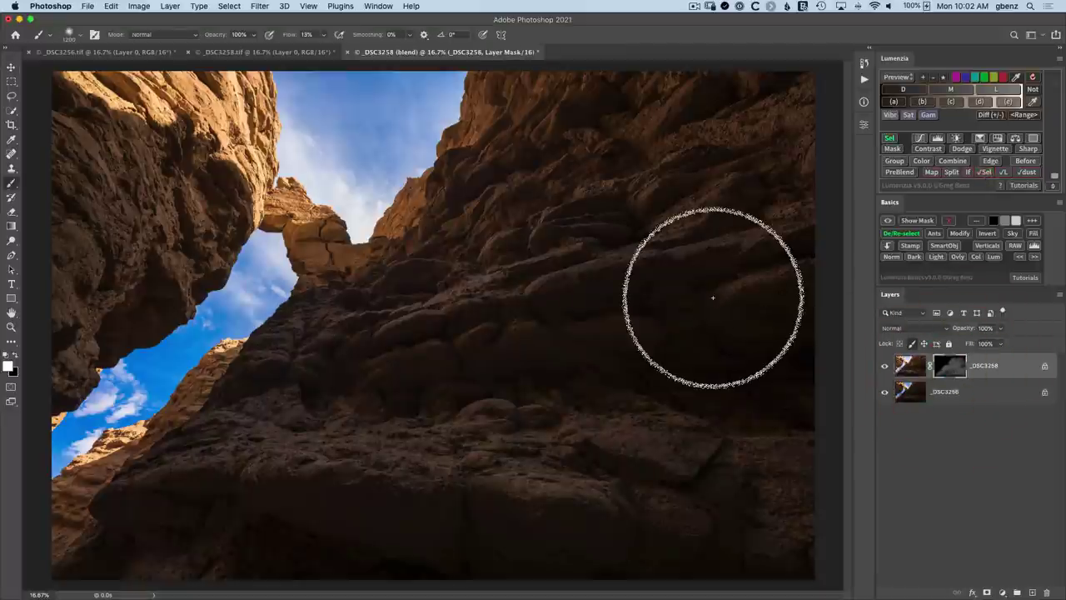
{"action": "mouse_move", "coordinate": [712, 298]}
{"action": "left_mouse_down"}
{"action": "mouse_move", "coordinate": [745, 246]}
{"action": "mouse_move", "coordinate": [447, 308]}
{"action": "mouse_move", "coordinate": [549, 291]}
{"action": "mouse_move", "coordinate": [606, 298]}
{"action": "mouse_move", "coordinate": [767, 259]}
{"action": "mouse_move", "coordinate": [659, 232]}
{"action": "mouse_move", "coordinate": [597, 197]}
{"action": "mouse_move", "coordinate": [520, 275]}
{"action": "mouse_move", "coordinate": [511, 255]}
{"action": "mouse_move", "coordinate": [484, 389]}
{"action": "mouse_move", "coordinate": [414, 427]}
{"action": "mouse_move", "coordinate": [585, 485]}
{"action": "mouse_move", "coordinate": [198, 482]}
{"action": "mouse_move", "coordinate": [319, 406]}
{"action": "mouse_move", "coordinate": [378, 334]}
{"action": "mouse_move", "coordinate": [479, 273]}
{"action": "mouse_move", "coordinate": [698, 172]}
{"action": "mouse_move", "coordinate": [625, 147]}
{"action": "mouse_move", "coordinate": [520, 170]}
{"action": "mouse_move", "coordinate": [572, 272]}
{"action": "left_mouse_up"}
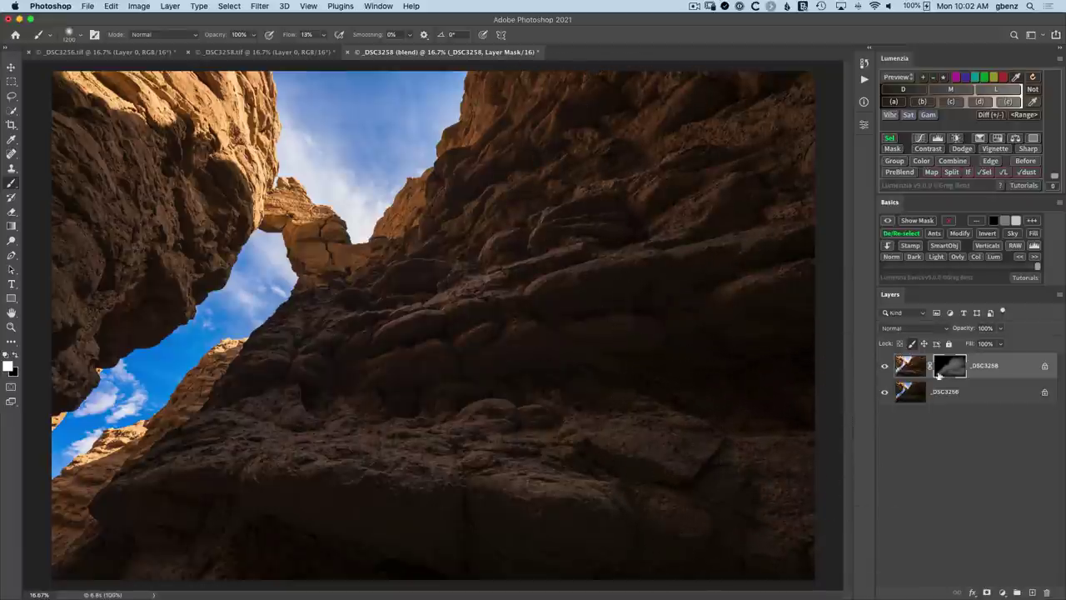
Step: Adjust the slider in the Lumenzia Basics panel
{"action": "left_click", "coordinate": [950, 265]}
{"action": "left_click", "coordinate": [881, 265]}
{"action": "left_click", "coordinate": [955, 266]}
{"action": "left_click", "coordinate": [999, 266]}
{"action": "left_click", "coordinate": [1031, 267]}
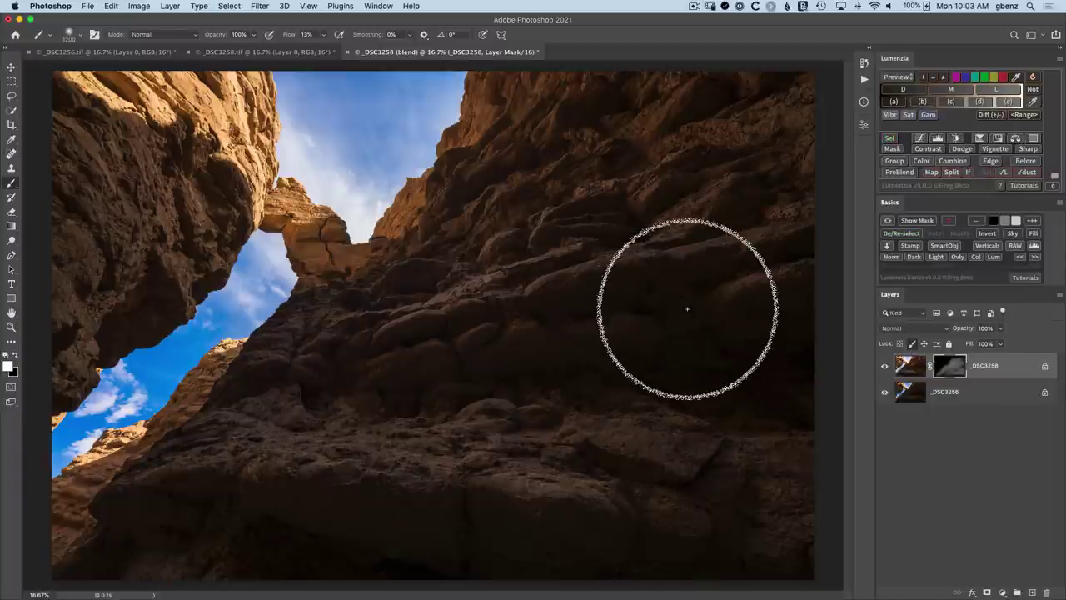
Step: Paint more rock wall into the mask, then merge both canyon layers into a smart object named 'blend'
{"action": "mouse_move", "coordinate": [687, 309]}
{"action": "left_mouse_down"}
{"action": "mouse_move", "coordinate": [569, 216]}
{"action": "mouse_move", "coordinate": [517, 322]}
{"action": "mouse_move", "coordinate": [600, 251]}
{"action": "mouse_move", "coordinate": [531, 348]}
{"action": "mouse_move", "coordinate": [573, 354]}
{"action": "left_mouse_up"}
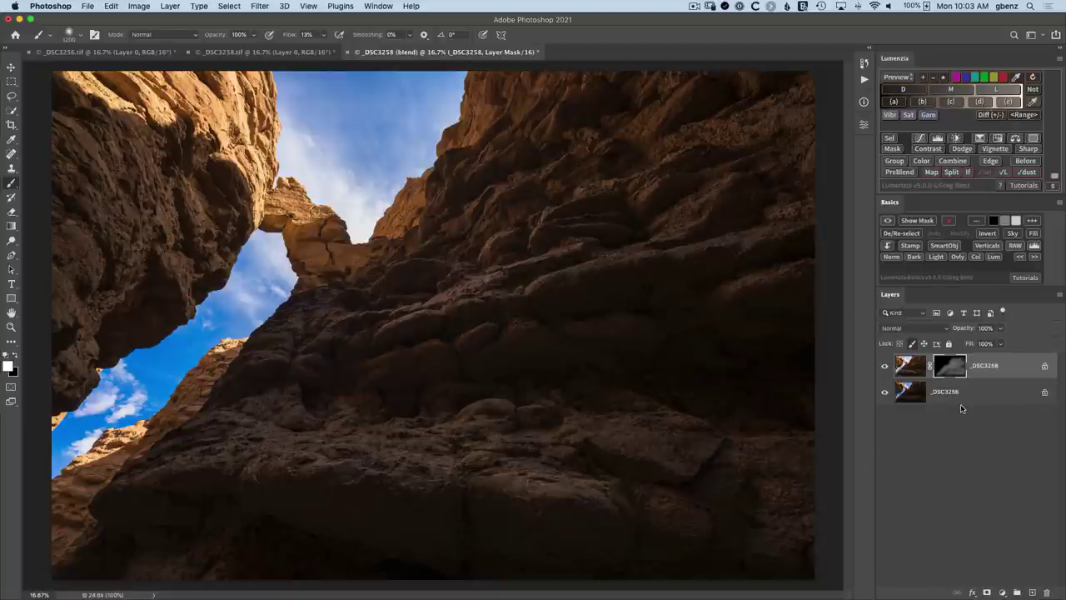
{"action": "left_click", "coordinate": [986, 396], "text": "shift"}
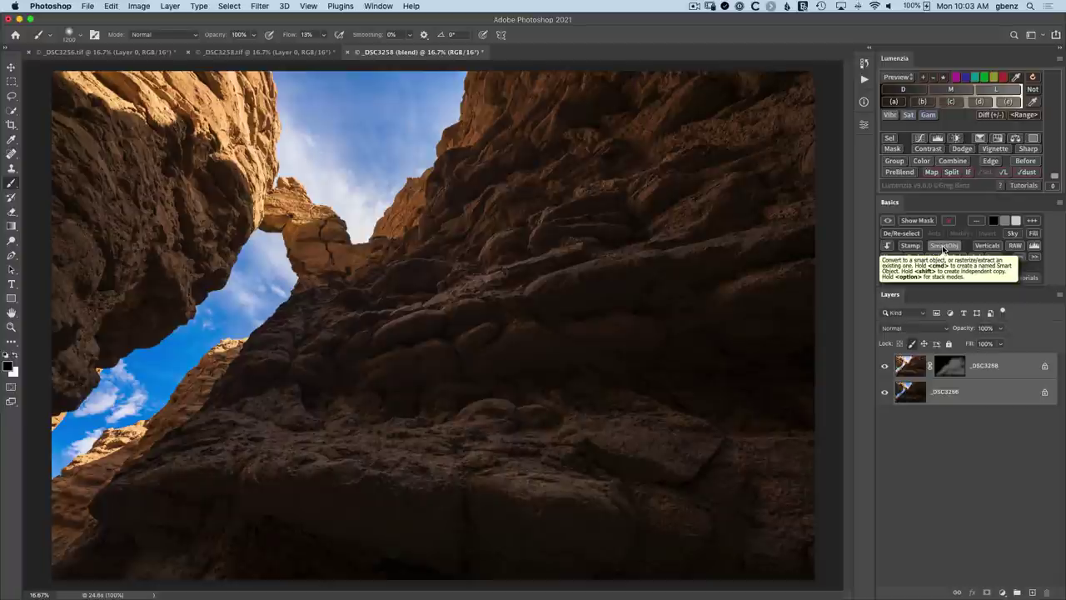
{"action": "left_click", "coordinate": [943, 246]}
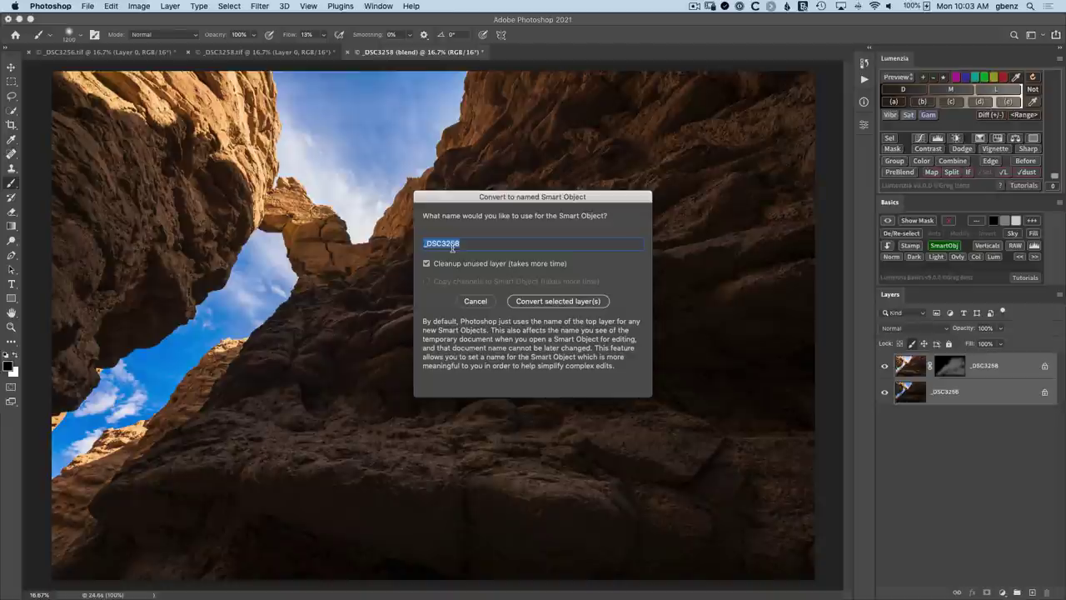
{"action": "type", "text": "c"}
{"action": "type", "text": "blend"}
{"action": "left_click", "coordinate": [546, 301]}
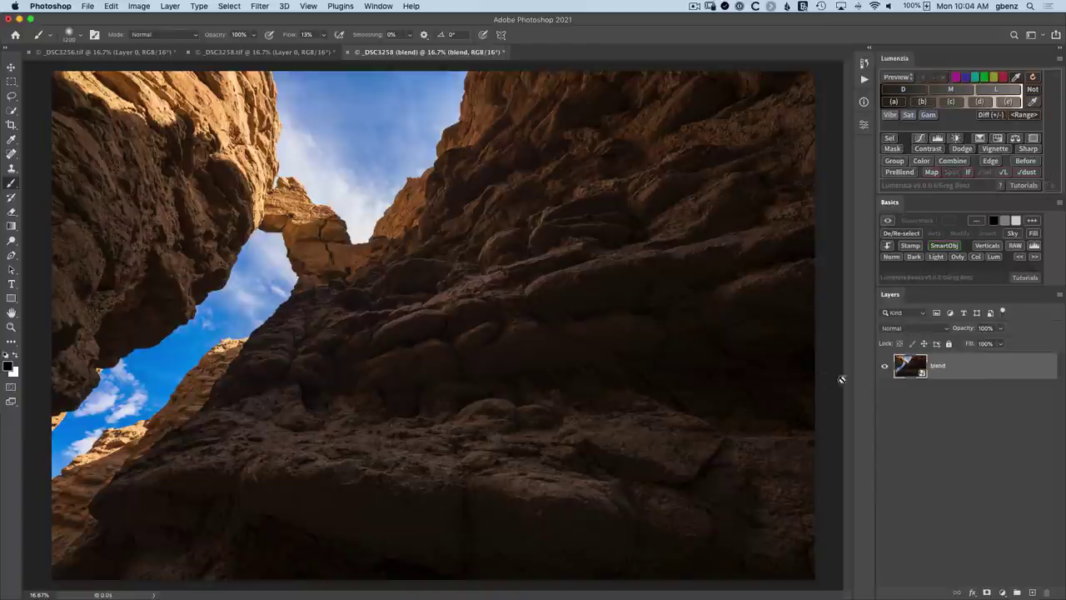
{"action": "double_click", "coordinate": [913, 366]}
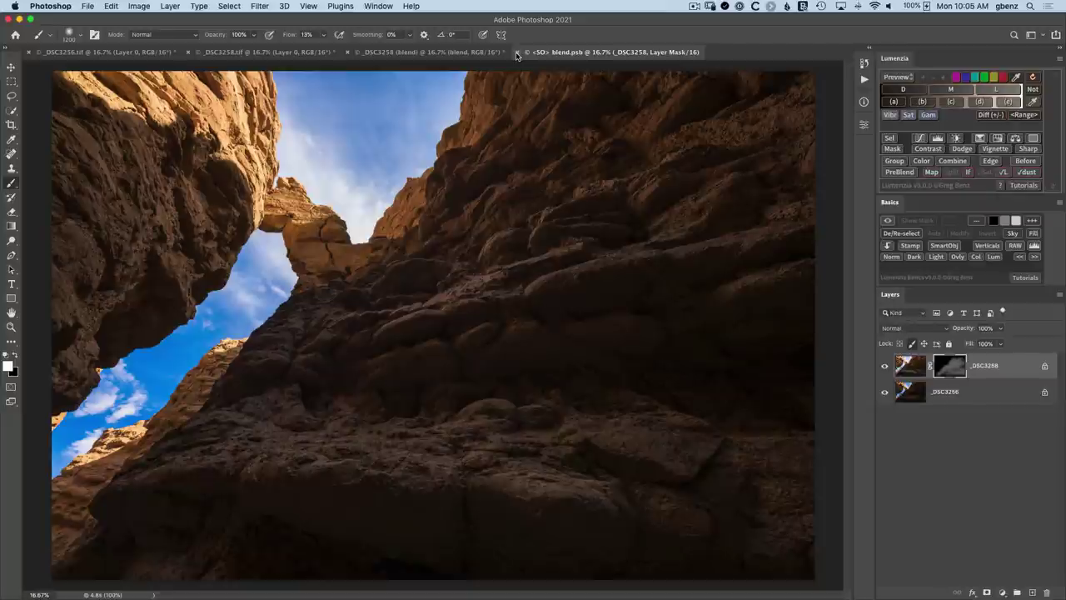
{"action": "left_click", "coordinate": [516, 53]}
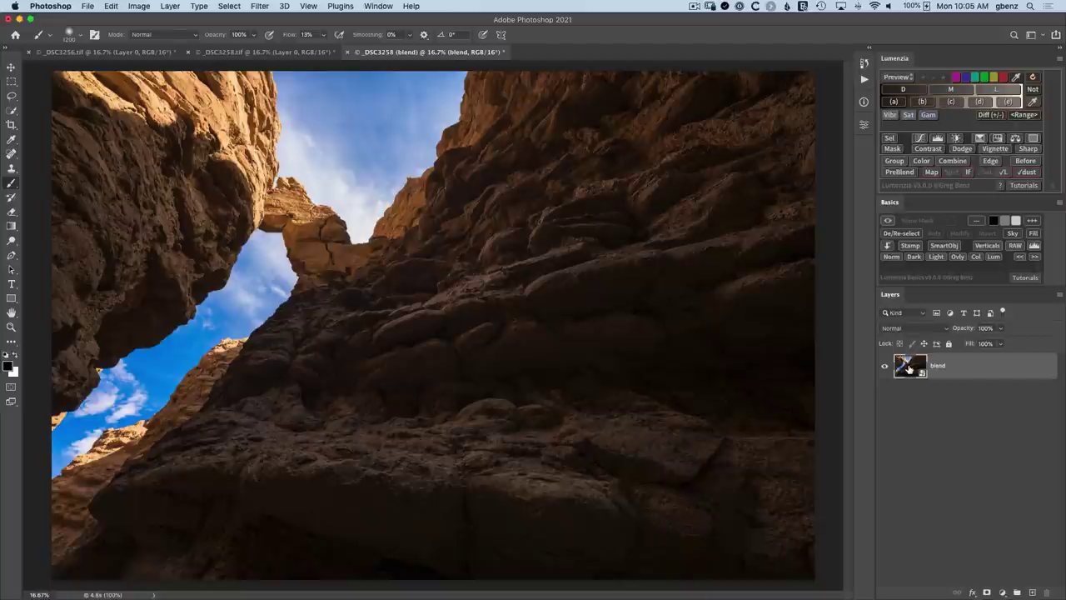
Step: Apply Lumenzia's High Pass sharpening at a 3.3 pixel radius as a smart filter on blend
{"action": "left_click", "coordinate": [1028, 148]}
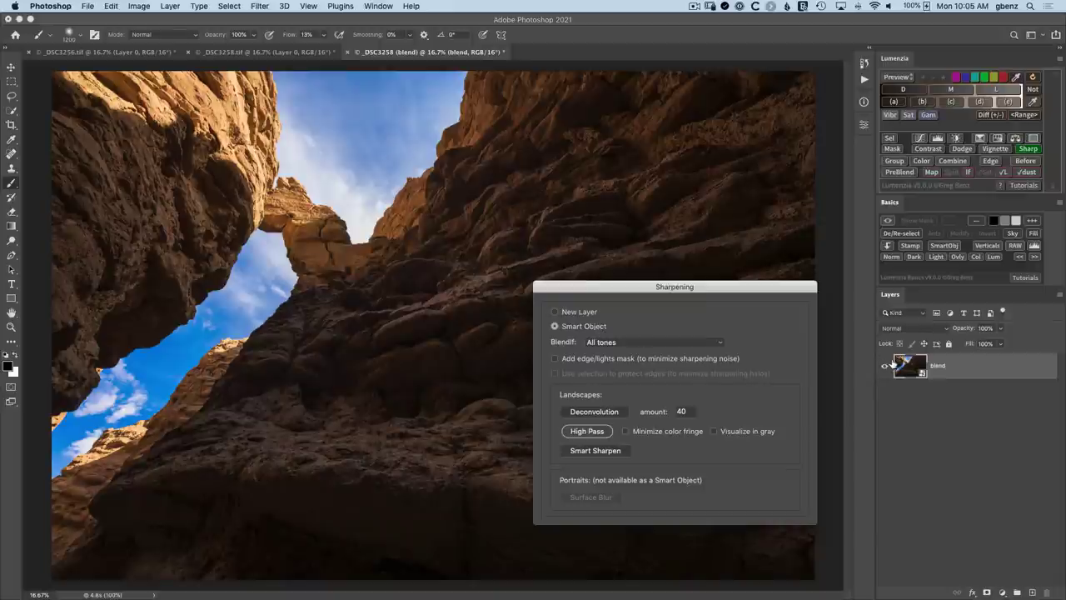
{"action": "left_click", "coordinate": [593, 433]}
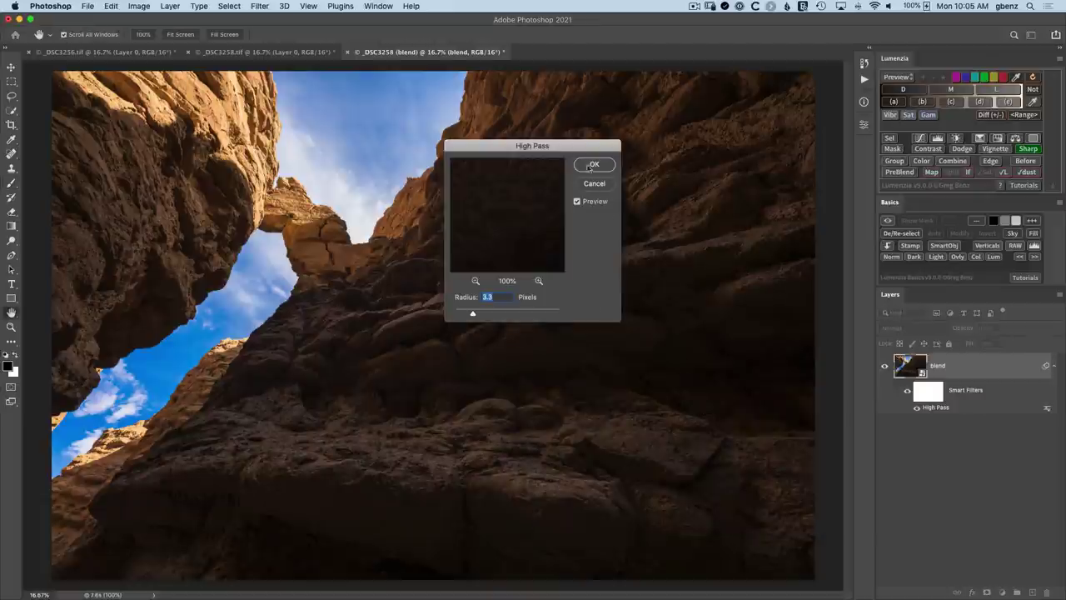
{"action": "left_click", "coordinate": [587, 164]}
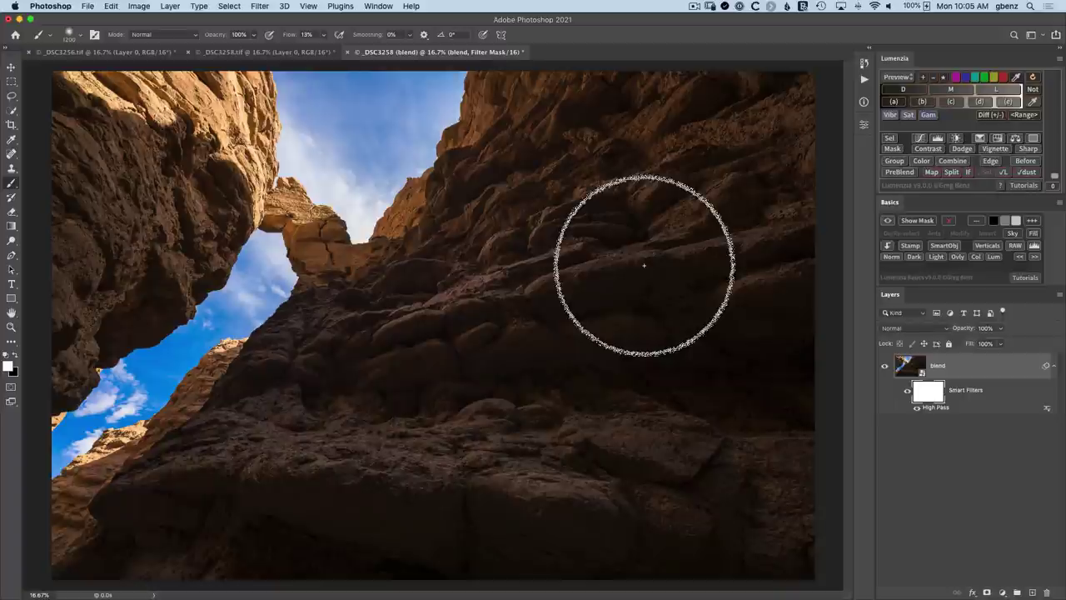
Step: Dismiss Lumenzia's Selection options unchanged, then open the Lumenzia panel flyout menu
{"action": "left_click", "coordinate": [891, 139]}
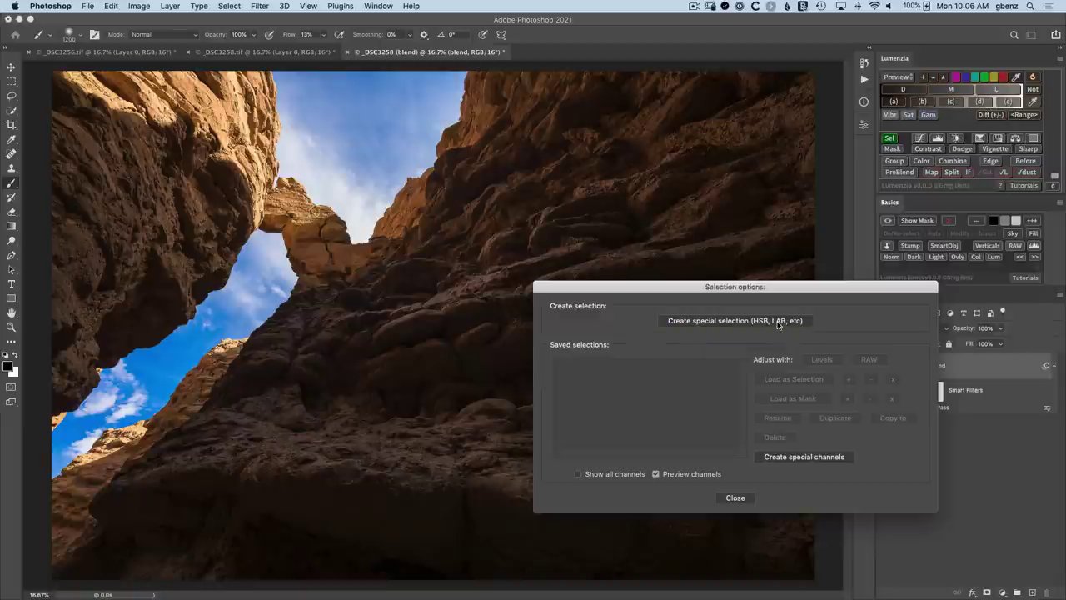
{"action": "left_click", "coordinate": [778, 324]}
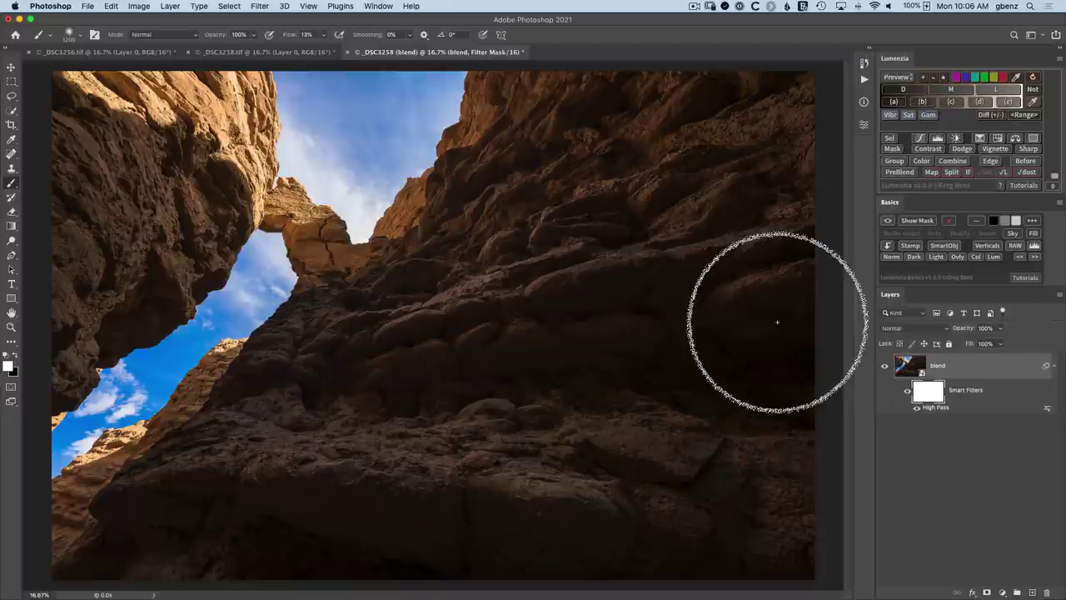
{"action": "left_click", "coordinate": [1059, 61]}
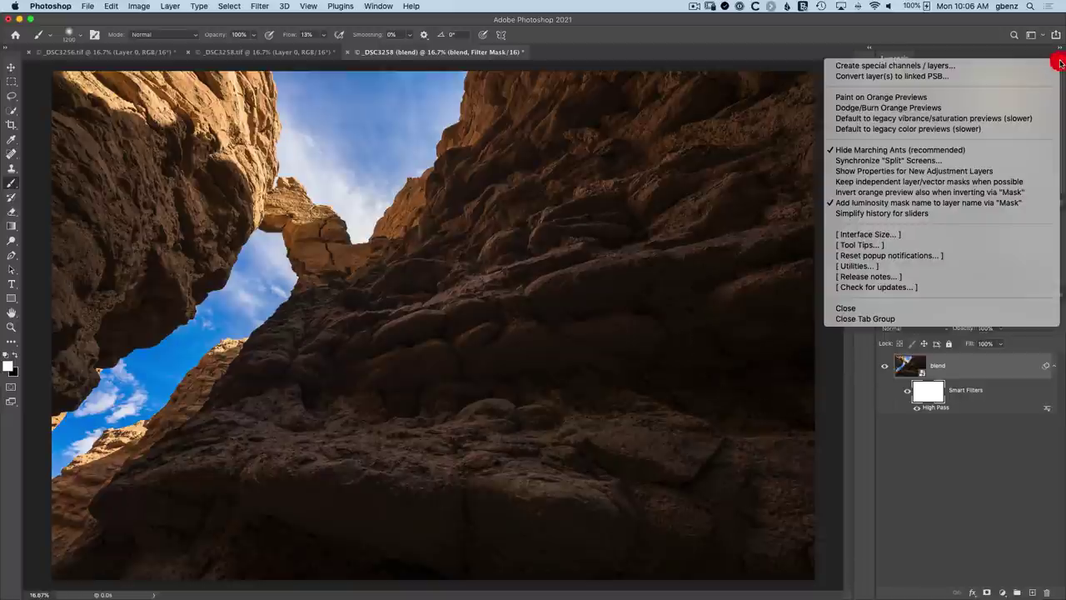
Step: Create LAB a/b, CMYK Cyan, HSB and HSL Saturation preview layers, leaving CMYK: Yellow unchecked
{"action": "left_click", "coordinate": [940, 66]}
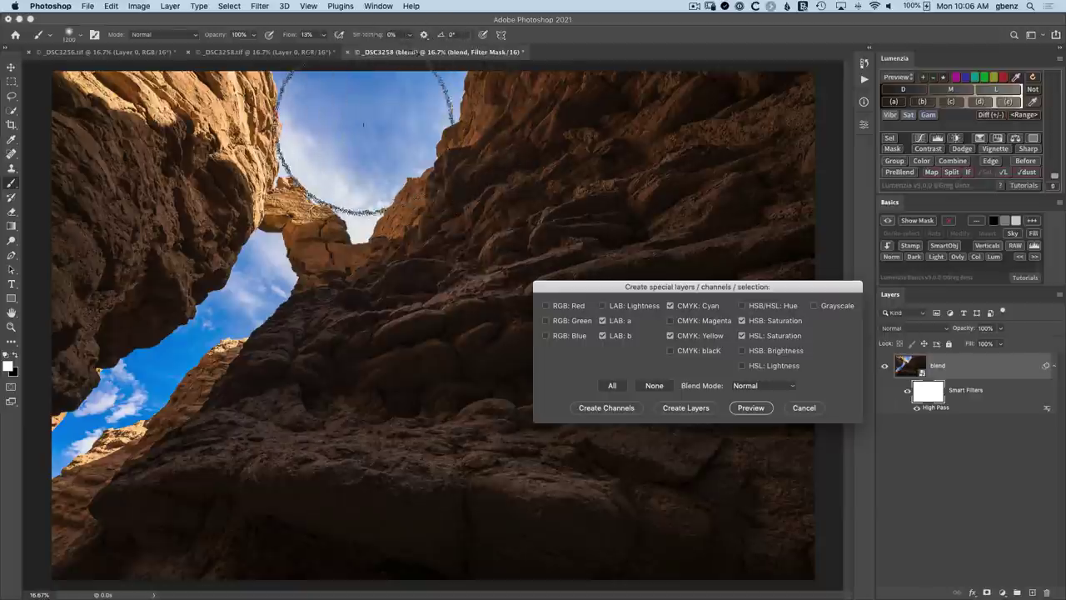
{"action": "left_click", "coordinate": [671, 336]}
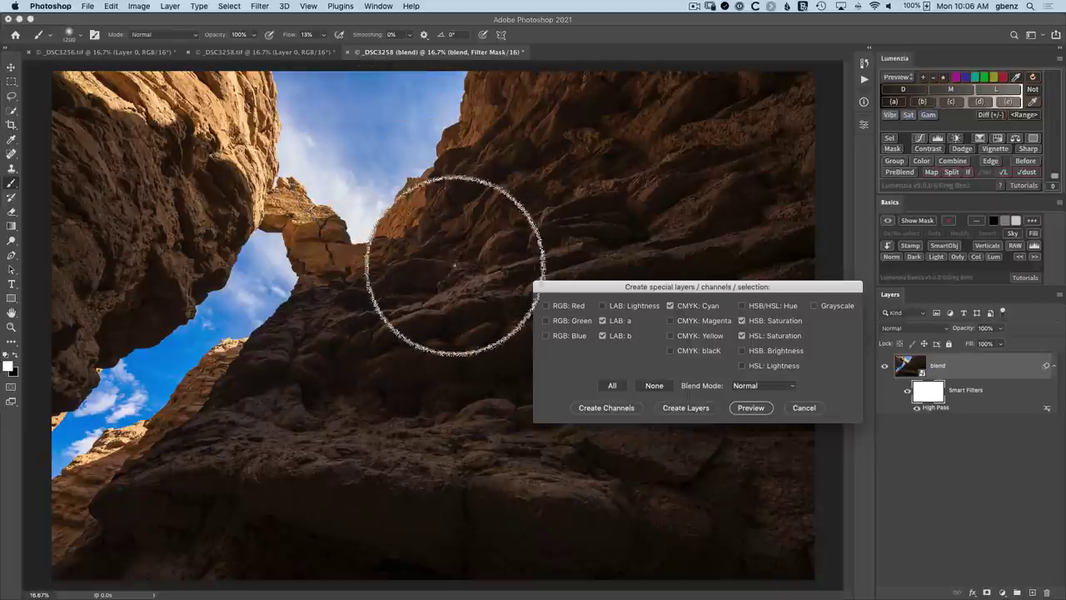
{"action": "left_click", "coordinate": [754, 409]}
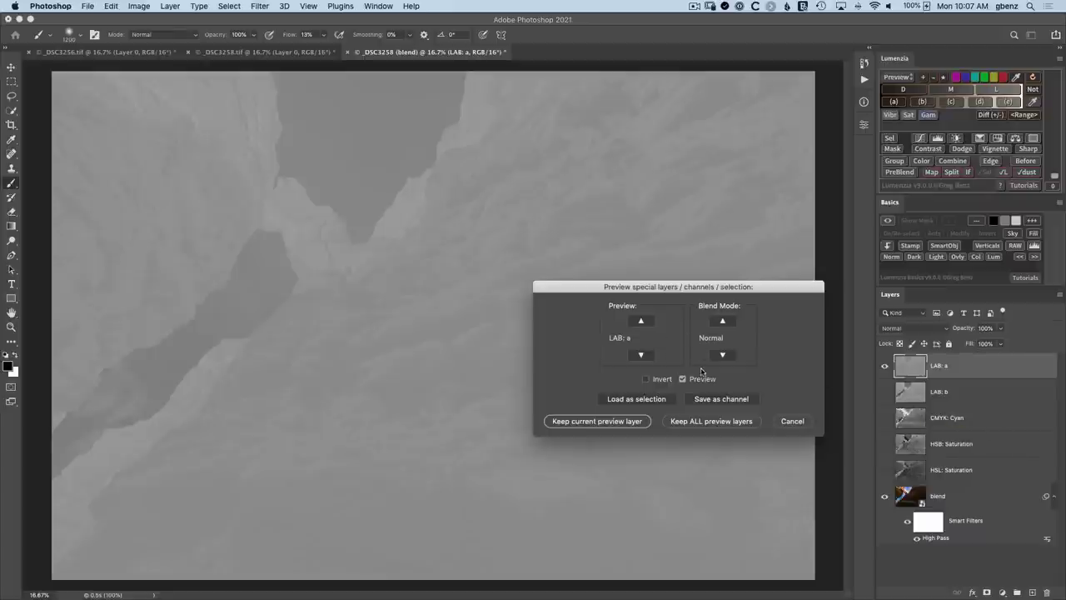
Step: Cycle the special-layer previews to LAB: b and try it in Multiply blend mode
{"action": "left_click", "coordinate": [640, 355]}
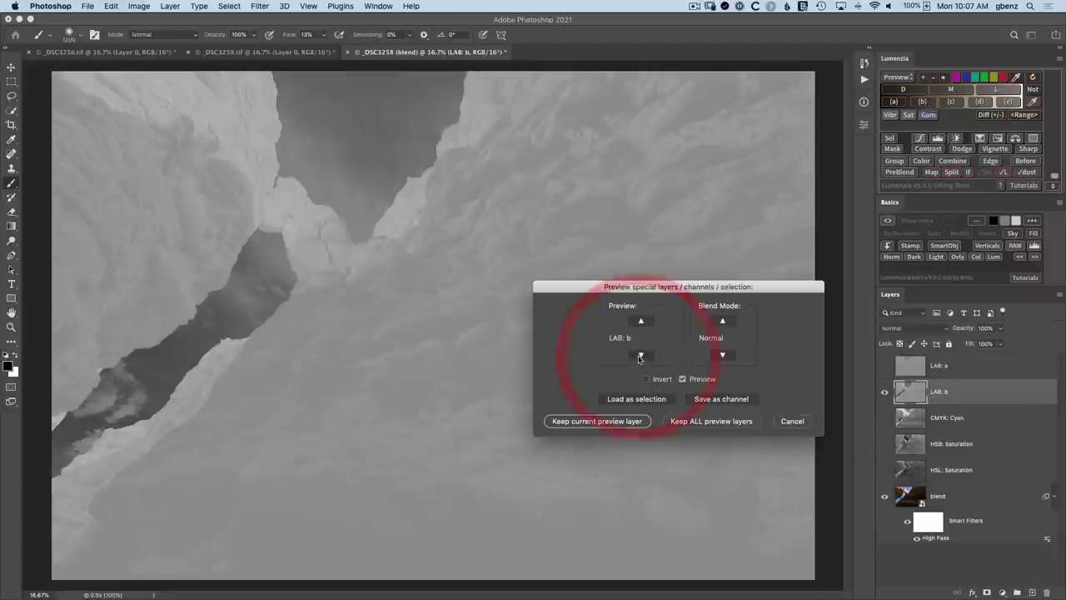
{"action": "left_click", "coordinate": [639, 356]}
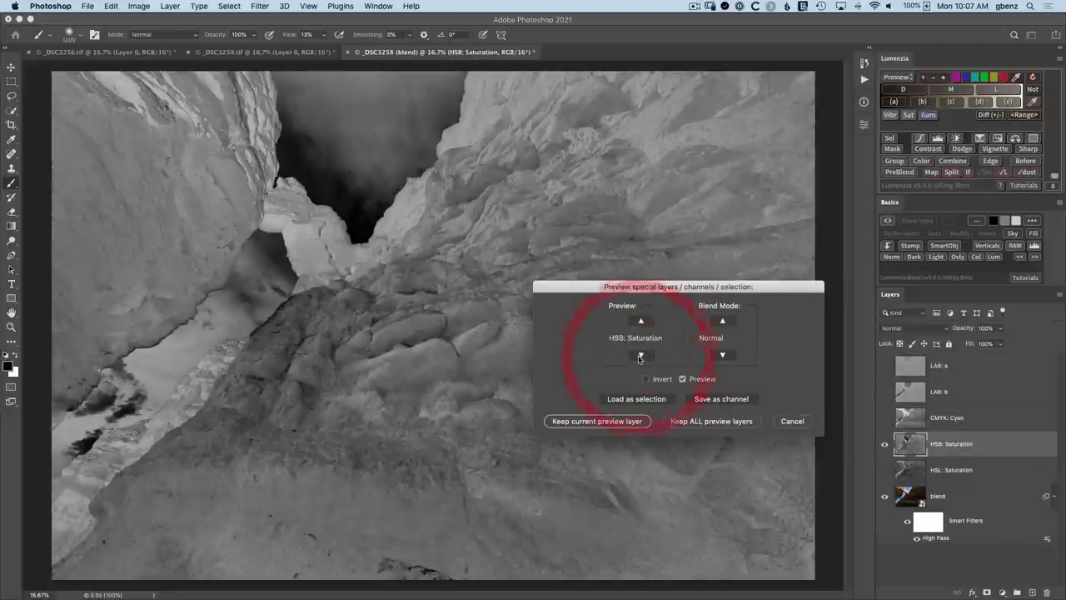
{"action": "left_click", "coordinate": [639, 356]}
{"action": "left_click", "coordinate": [639, 356]}
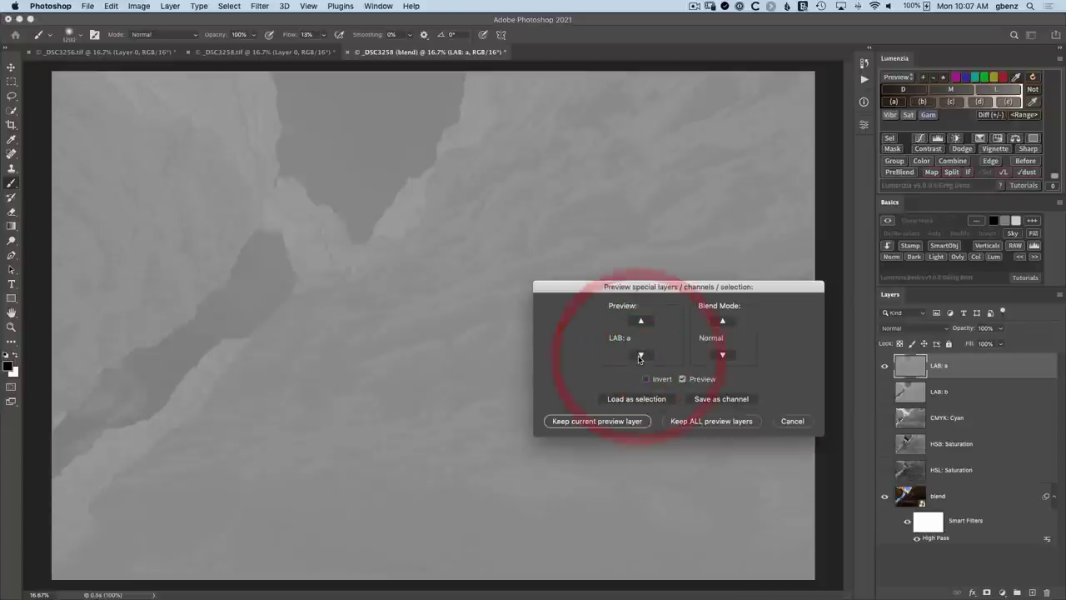
{"action": "left_click", "coordinate": [639, 357]}
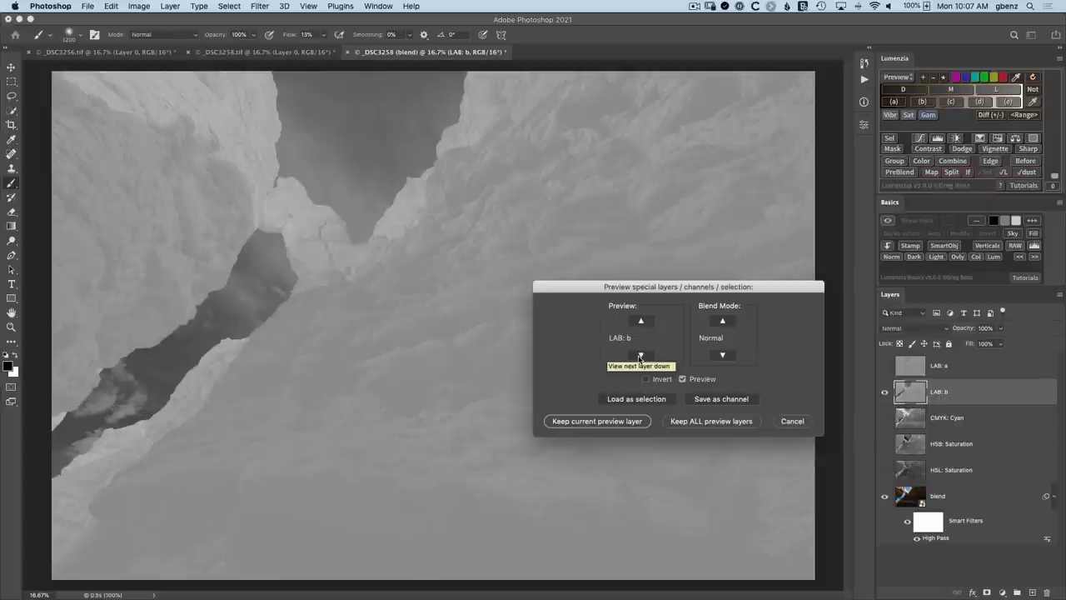
{"action": "left_click", "coordinate": [721, 356]}
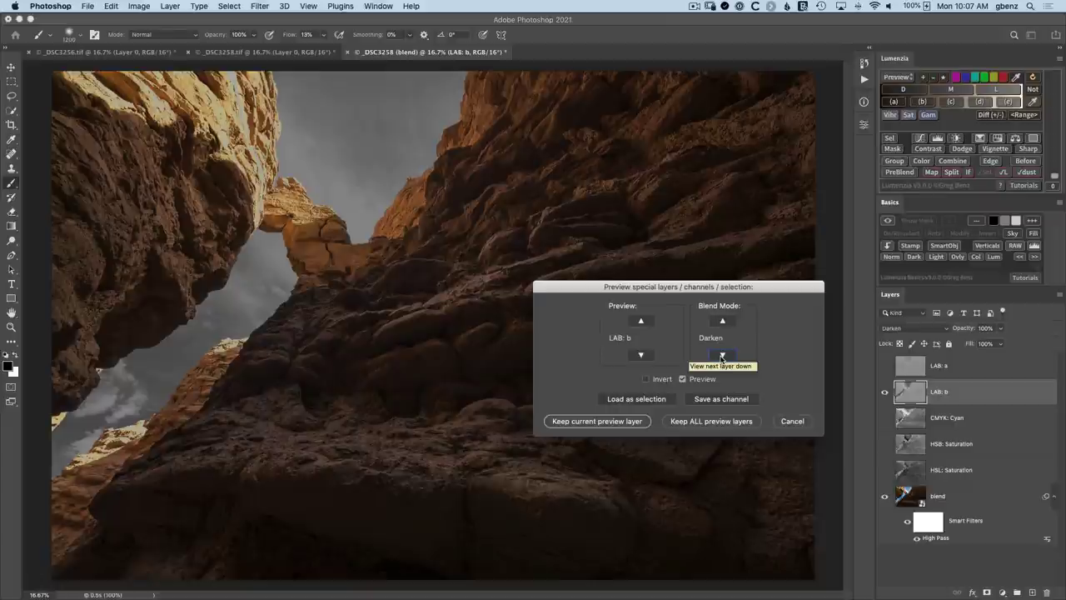
{"action": "left_click", "coordinate": [721, 356]}
Step: Step on to the CMYK: Cyan layer and cycle its blend modes toward Soft Light
{"action": "left_click", "coordinate": [642, 356]}
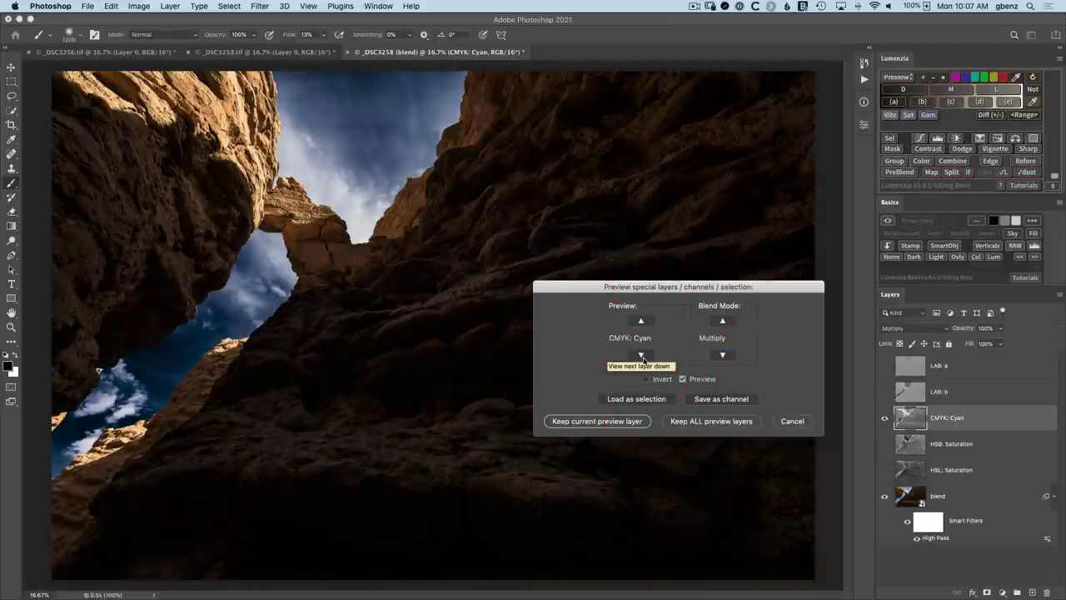
{"action": "left_click", "coordinate": [641, 357]}
{"action": "left_click", "coordinate": [641, 357]}
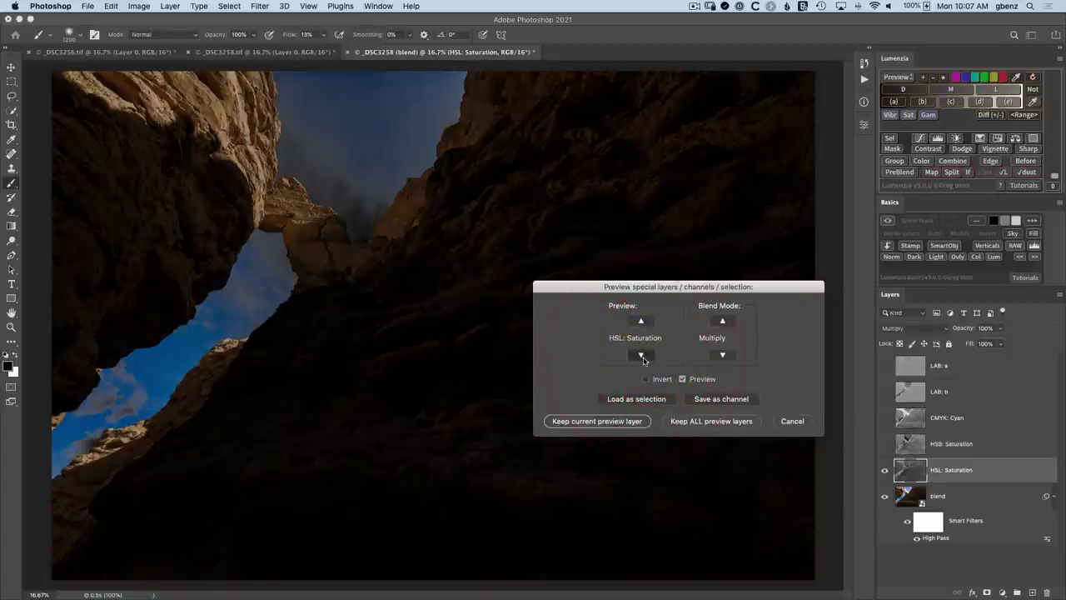
{"action": "left_click", "coordinate": [641, 357]}
{"action": "left_click", "coordinate": [642, 356]}
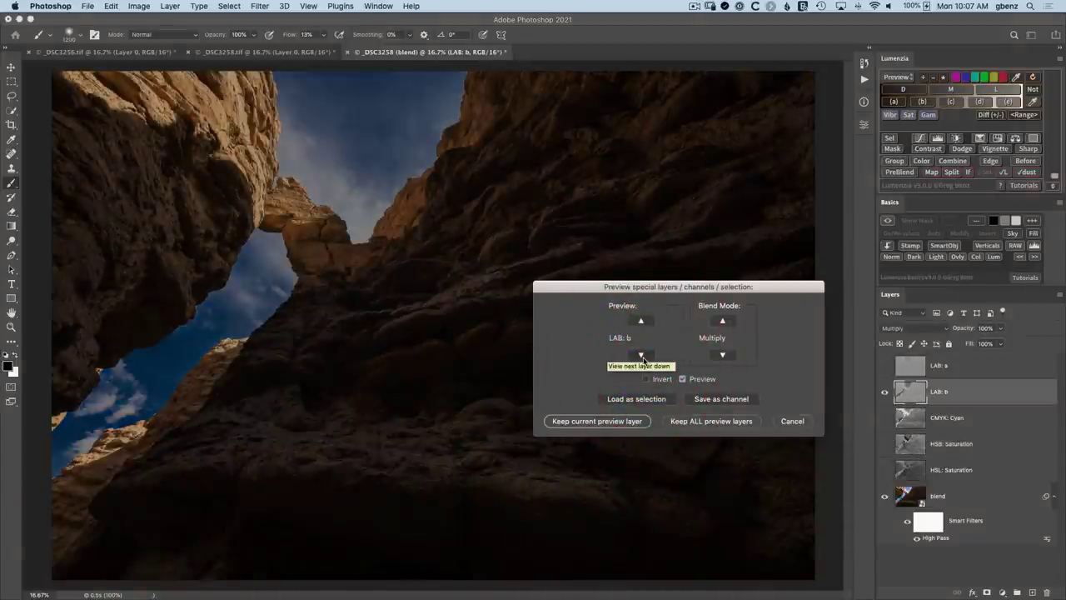
{"action": "left_click", "coordinate": [642, 356]}
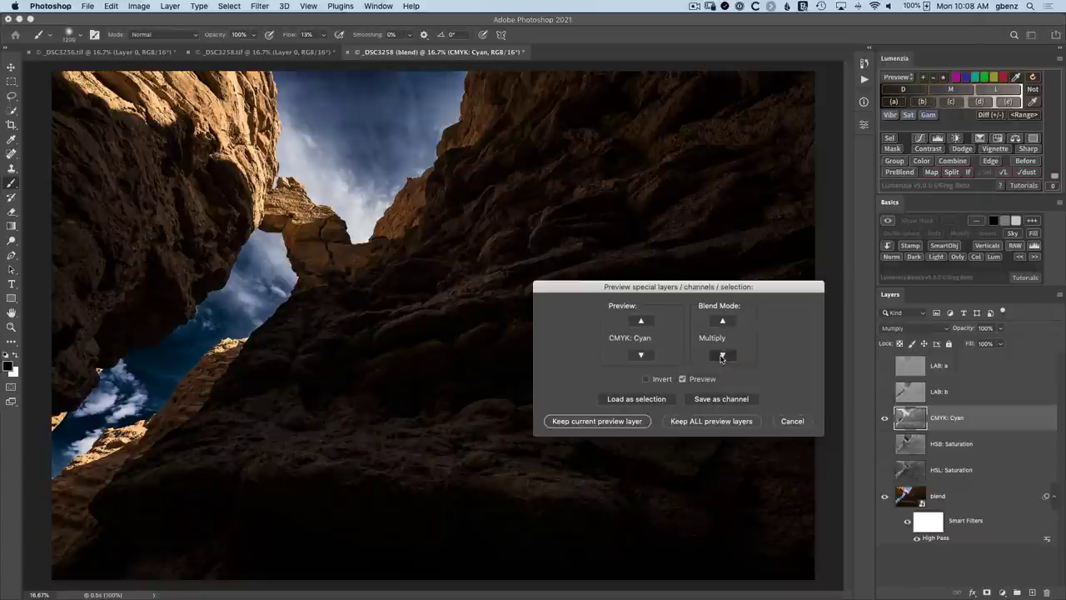
{"action": "left_click", "coordinate": [722, 357]}
{"action": "left_click", "coordinate": [722, 356]}
{"action": "left_click", "coordinate": [723, 356]}
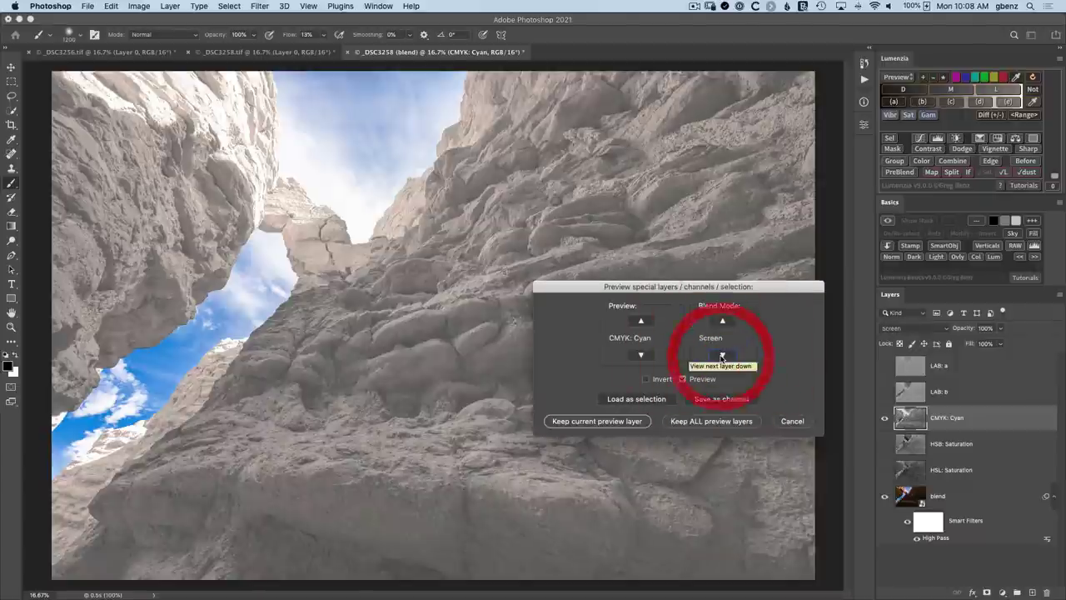
{"action": "left_click", "coordinate": [722, 356]}
Step: Set the CMYK: Cyan preview to Soft Light and toggle the preview to compare
{"action": "left_click", "coordinate": [722, 357]}
{"action": "left_click", "coordinate": [722, 357]}
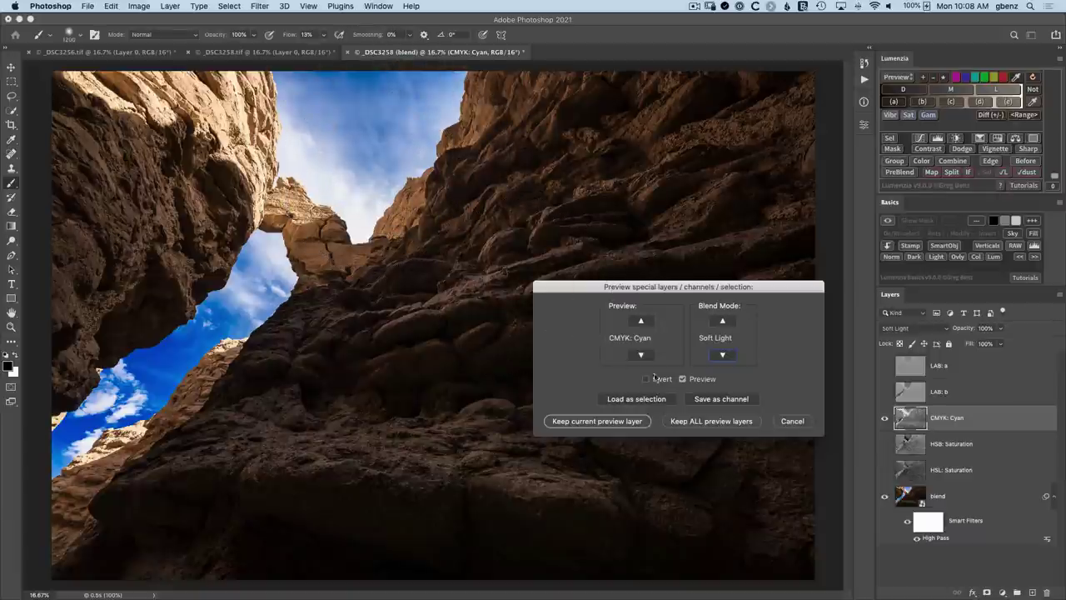
{"action": "left_click", "coordinate": [684, 379]}
{"action": "left_click", "coordinate": [684, 379]}
{"action": "left_click", "coordinate": [684, 379]}
{"action": "left_click", "coordinate": [683, 380]}
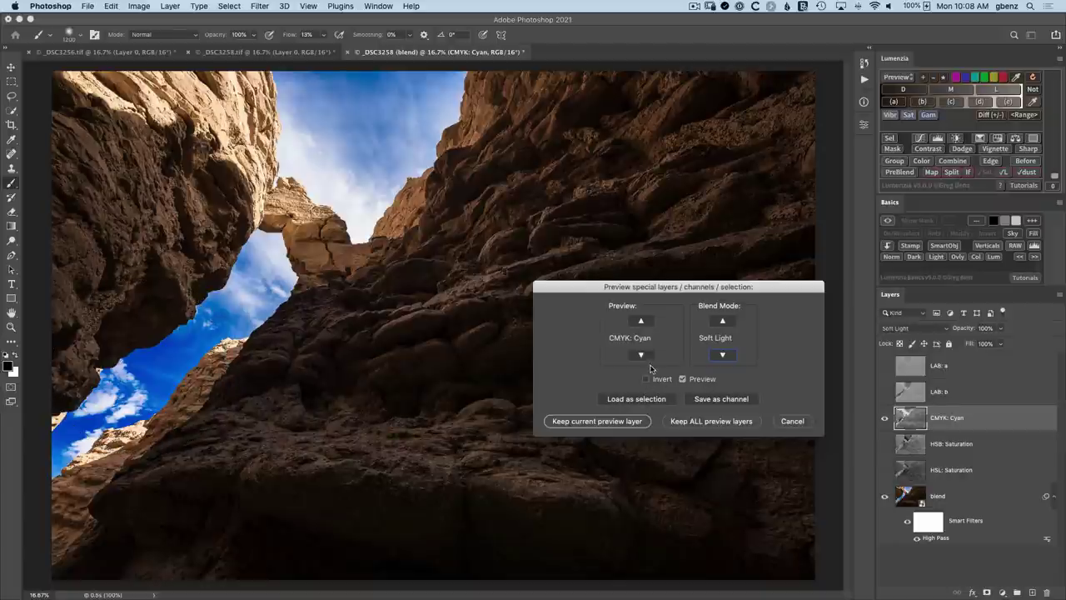
Step: Step through HSB, HSL Saturation and LAB: a to LAB: b, comparing it on and off
{"action": "left_click", "coordinate": [642, 355]}
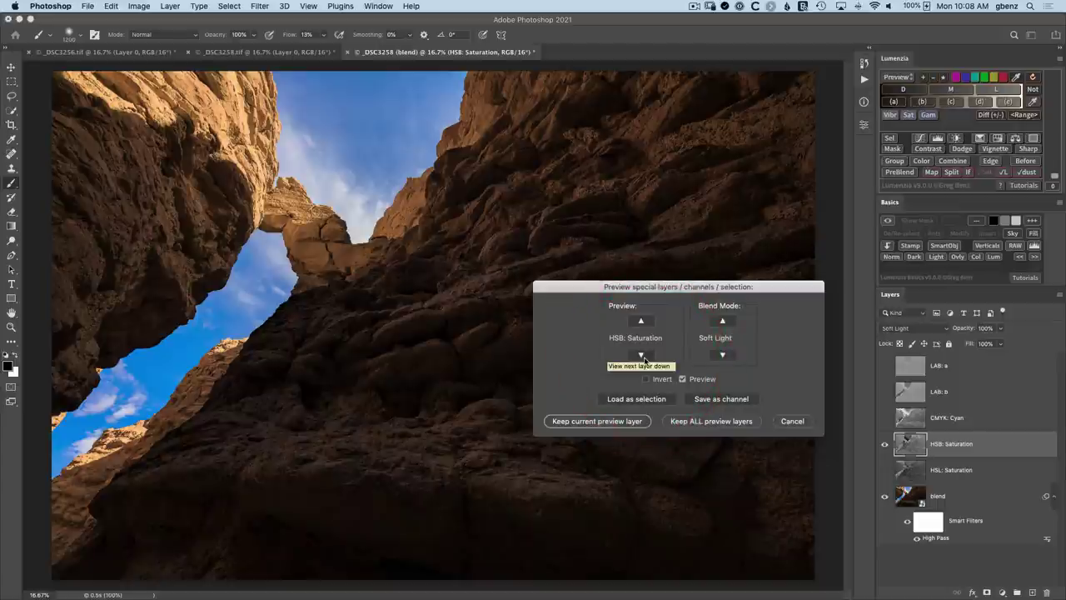
{"action": "left_click", "coordinate": [641, 355]}
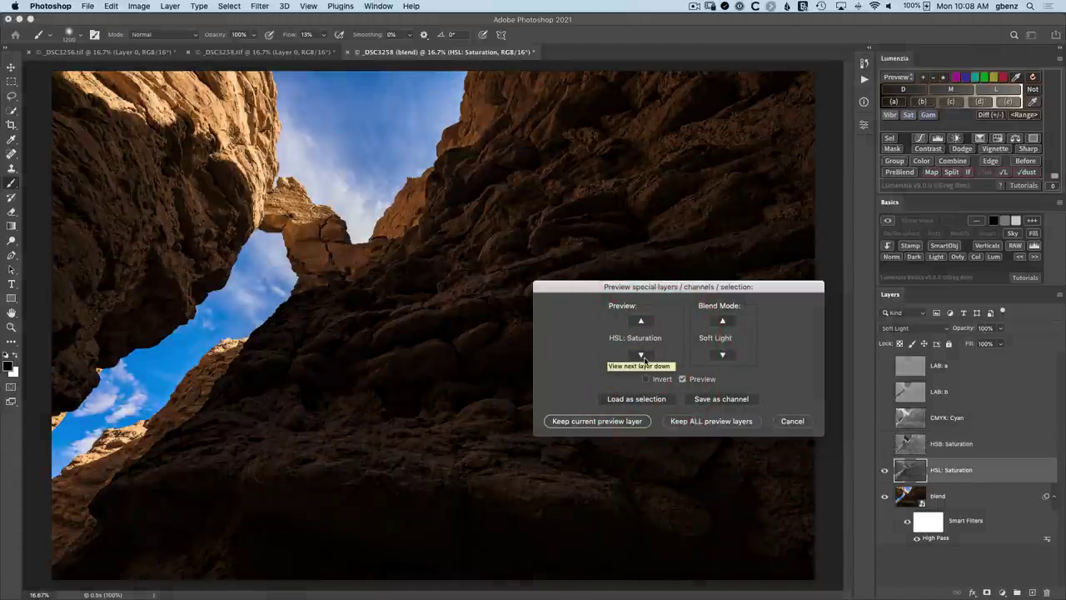
{"action": "left_click", "coordinate": [641, 355]}
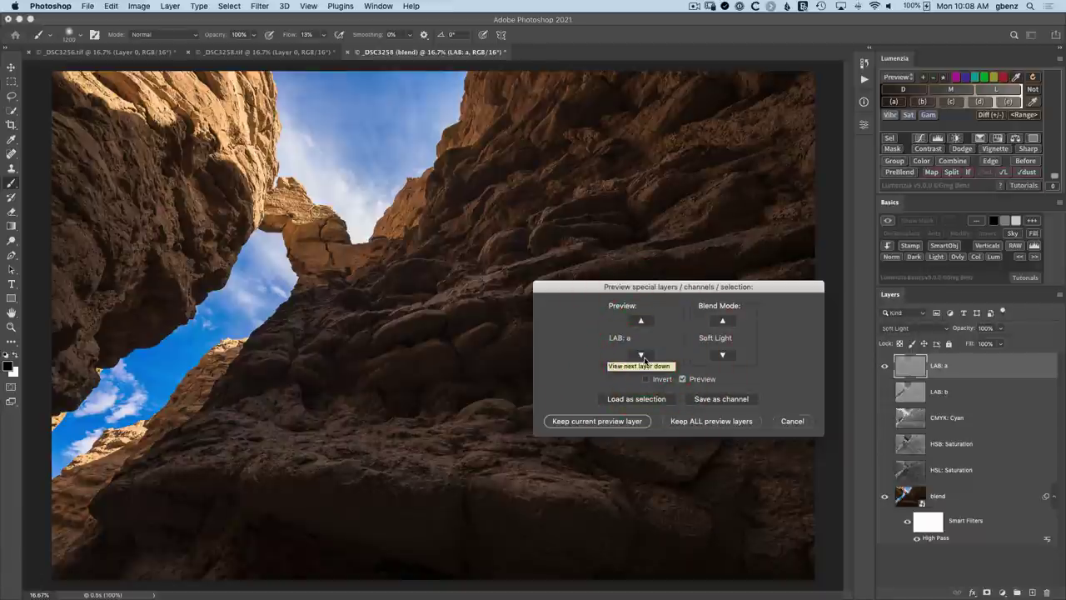
{"action": "left_click", "coordinate": [642, 355]}
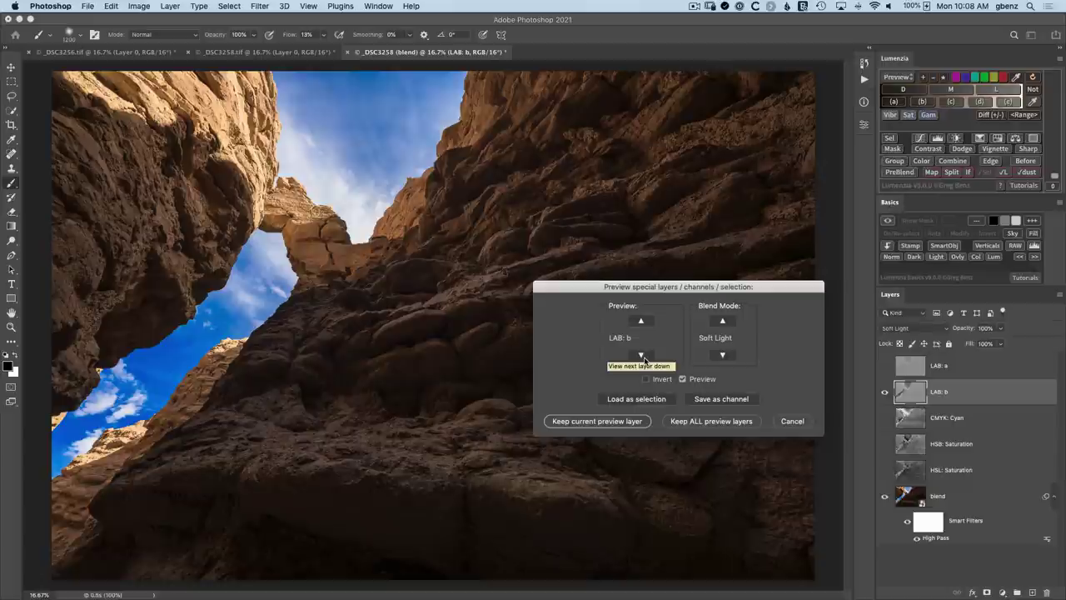
{"action": "left_click", "coordinate": [683, 382]}
{"action": "left_click", "coordinate": [683, 381]}
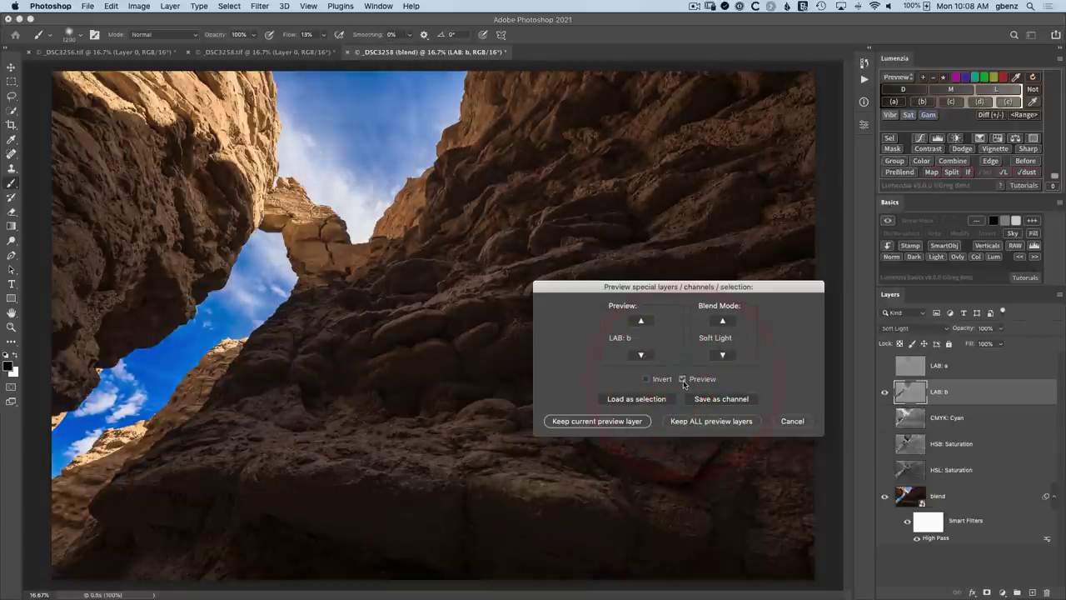
{"action": "left_click", "coordinate": [683, 380]}
{"action": "left_click", "coordinate": [683, 380]}
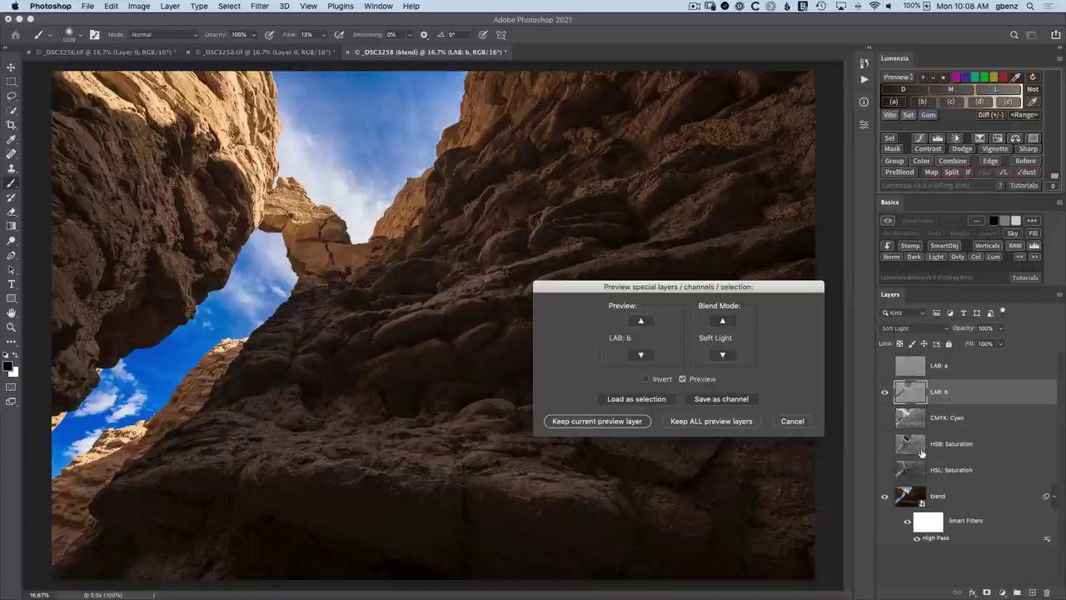
{"action": "left_click", "coordinate": [616, 420]}
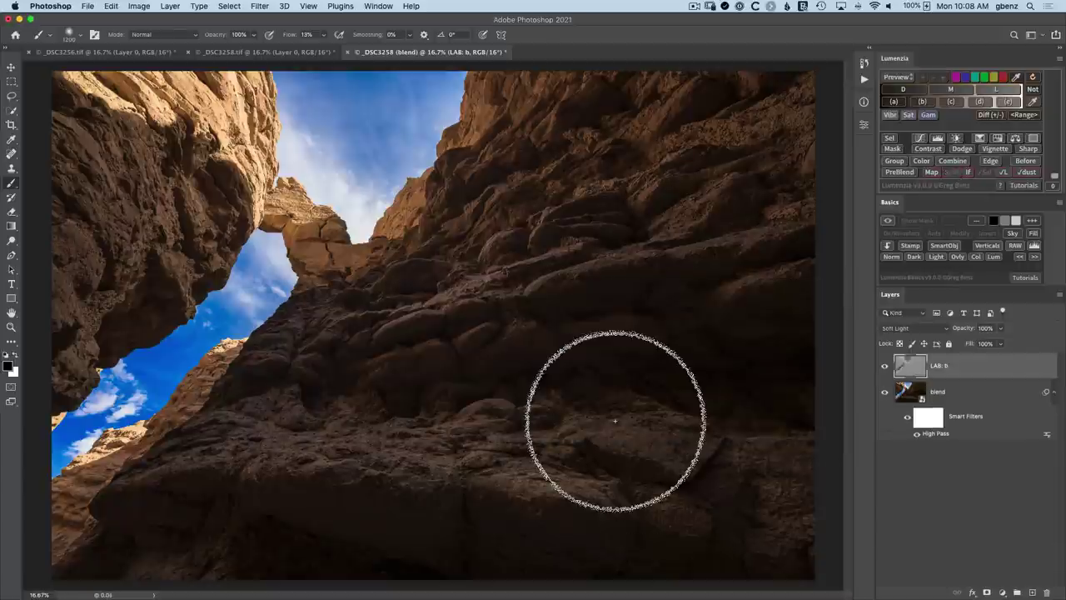
{"action": "left_click", "coordinate": [885, 367]}
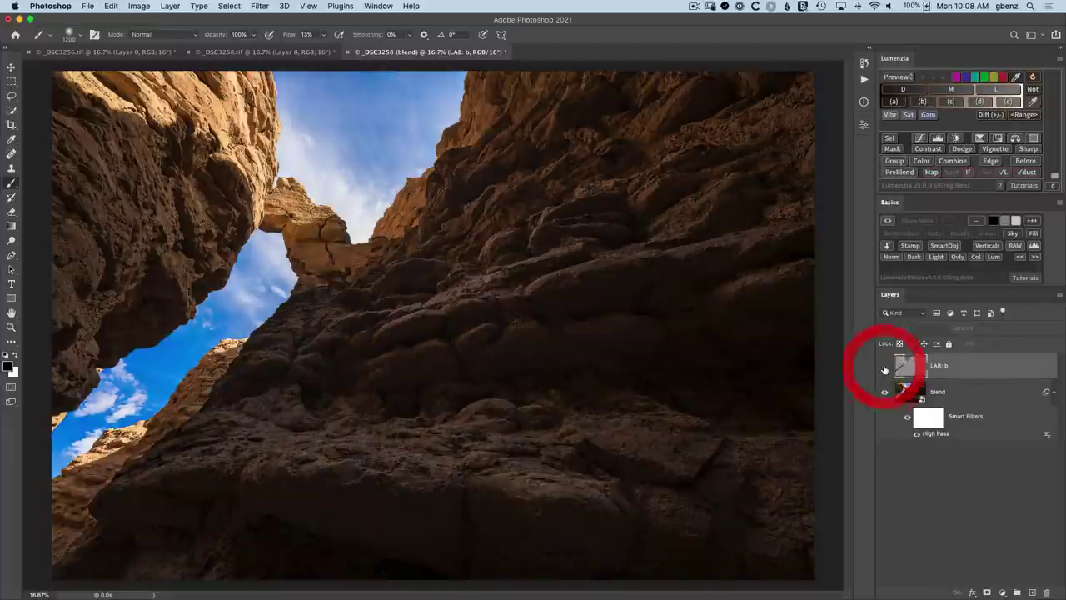
{"action": "left_click", "coordinate": [885, 368]}
{"action": "left_click", "coordinate": [885, 367]}
{"action": "left_click", "coordinate": [885, 368]}
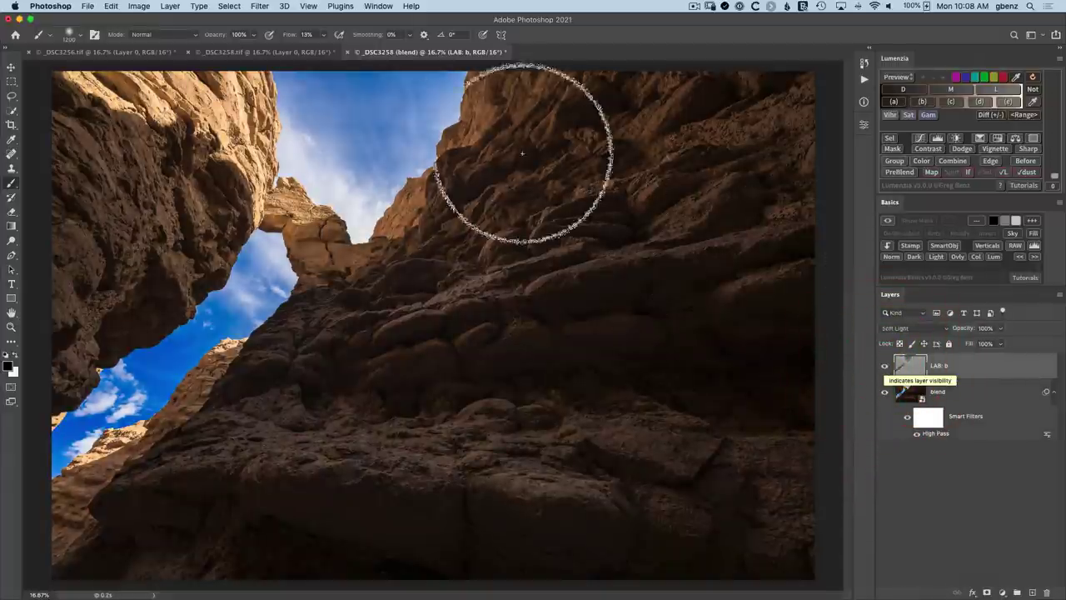
{"action": "key", "text": "v"}
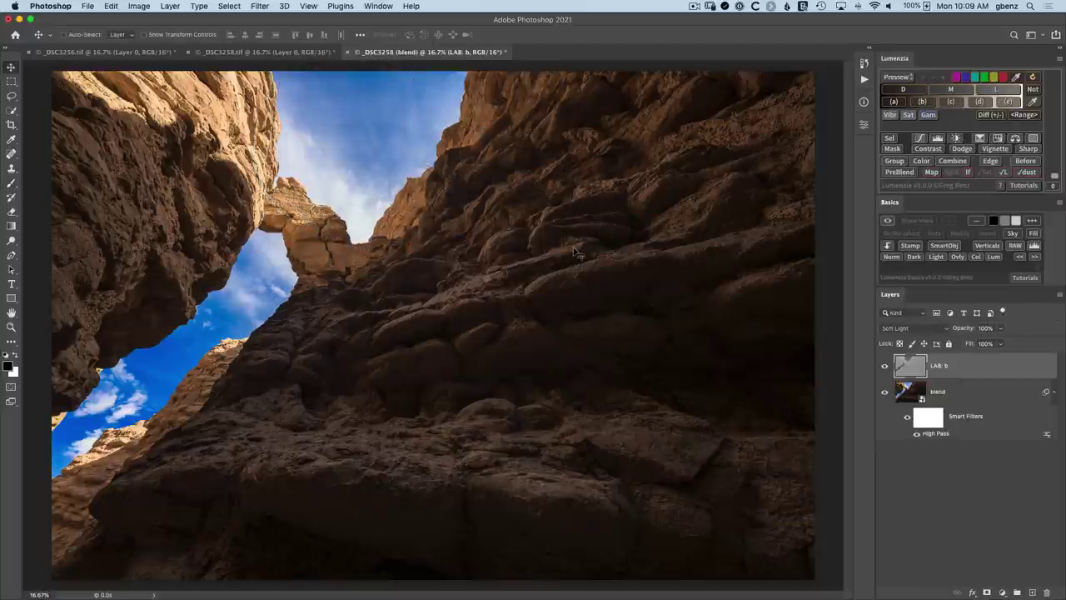
{"action": "left_click", "coordinate": [885, 368]}
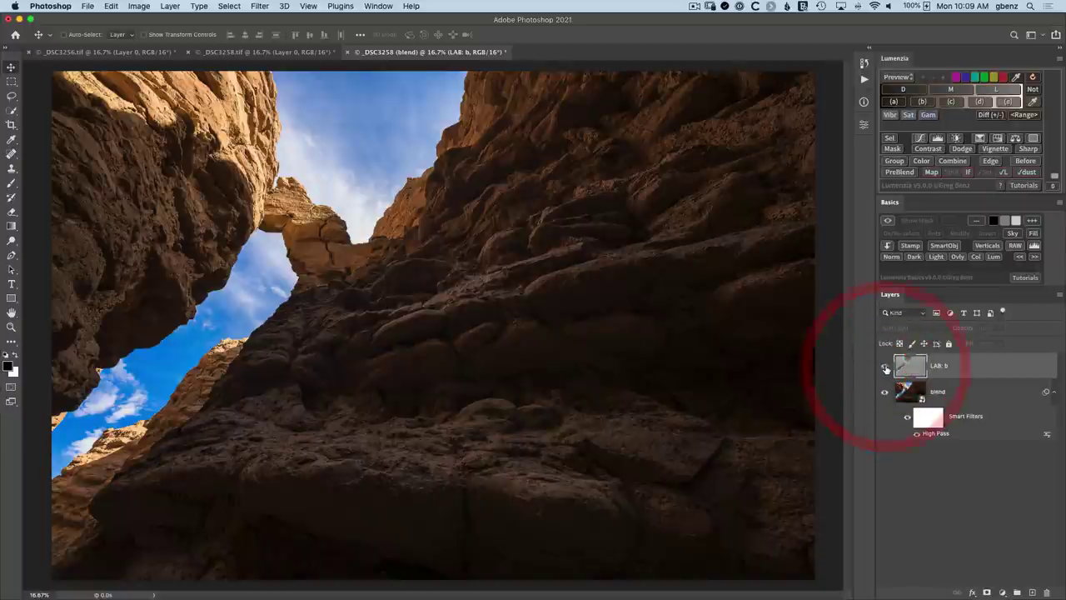
{"action": "left_click", "coordinate": [885, 367]}
{"action": "left_click", "coordinate": [885, 368]}
{"action": "left_click", "coordinate": [885, 367]}
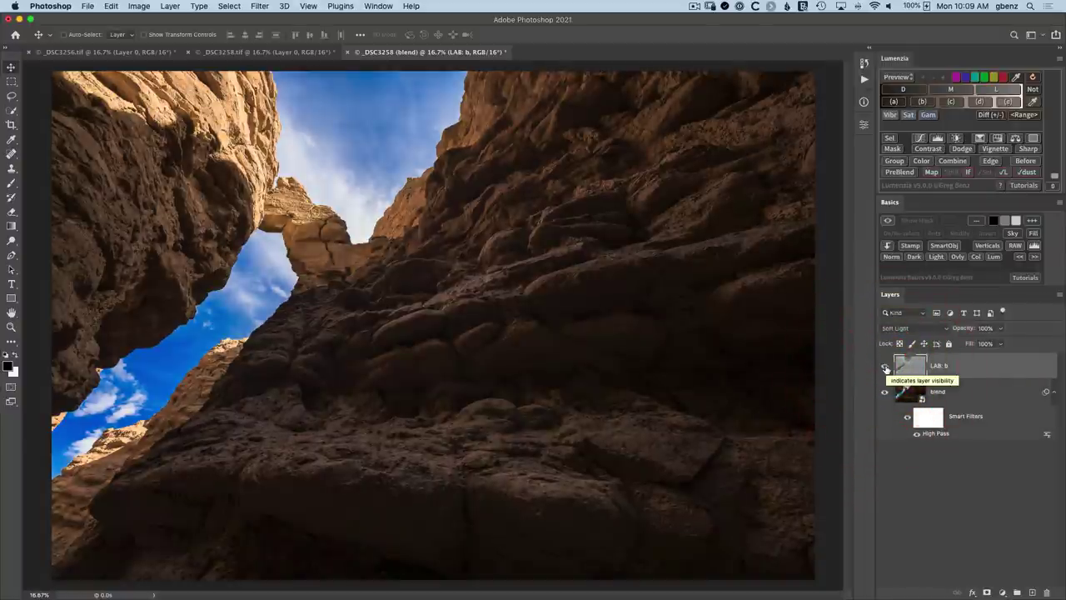
{"action": "left_click", "coordinate": [885, 367]}
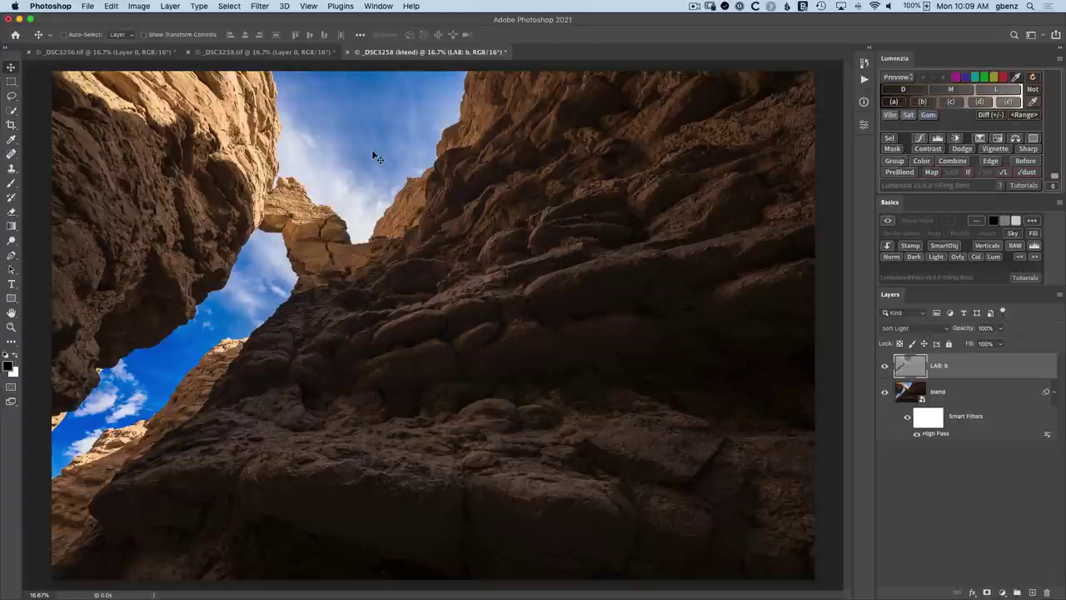
{"action": "left_click", "coordinate": [112, 6]}
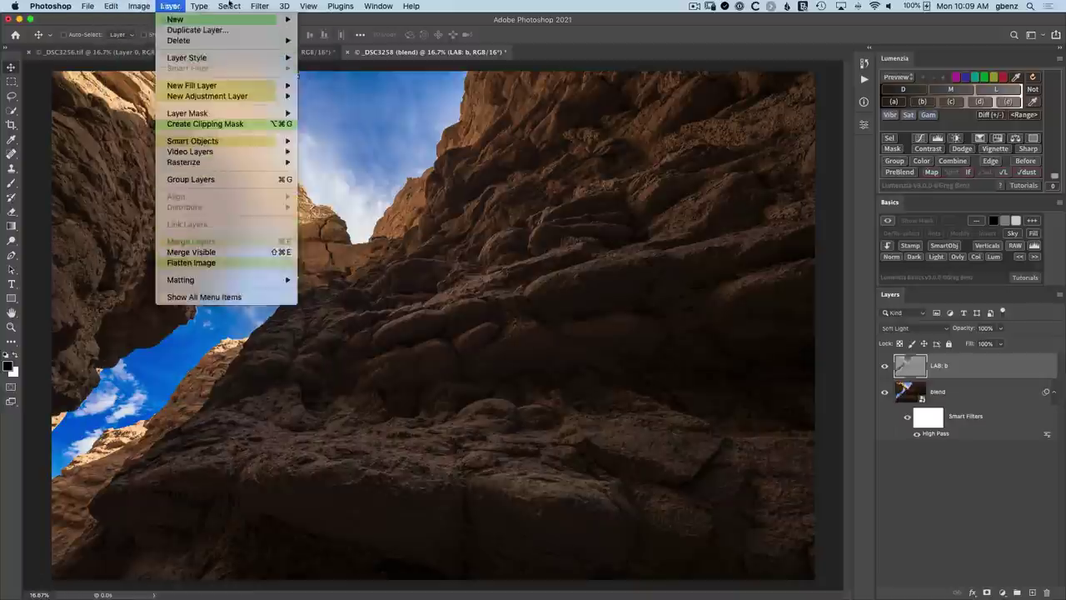
{"action": "mouse_move", "coordinate": [230, 6]}
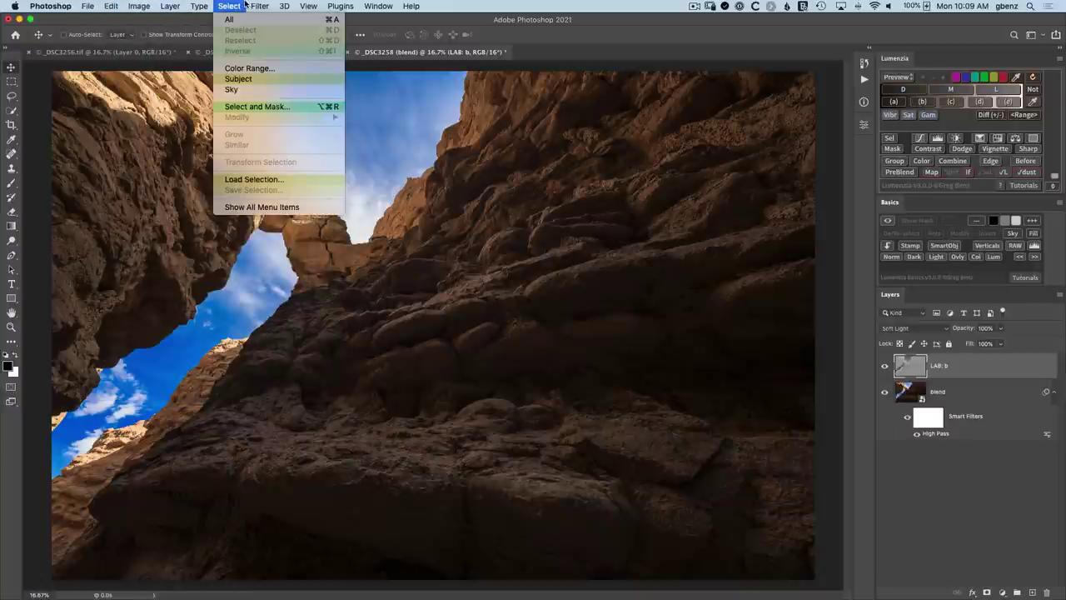
{"action": "left_click", "coordinate": [238, 80]}
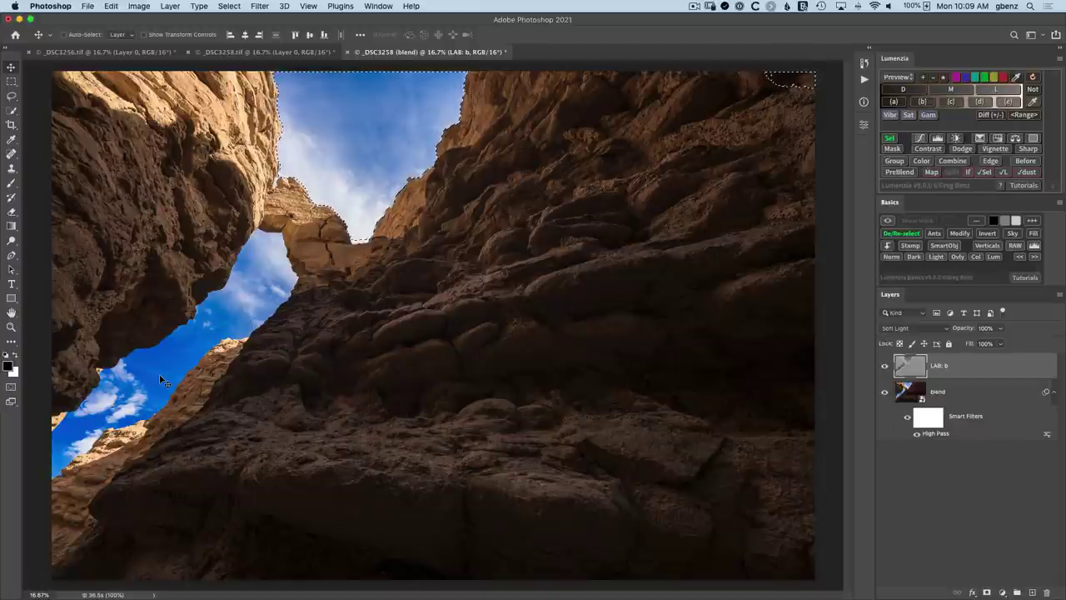
{"action": "key", "text": "super+d"}
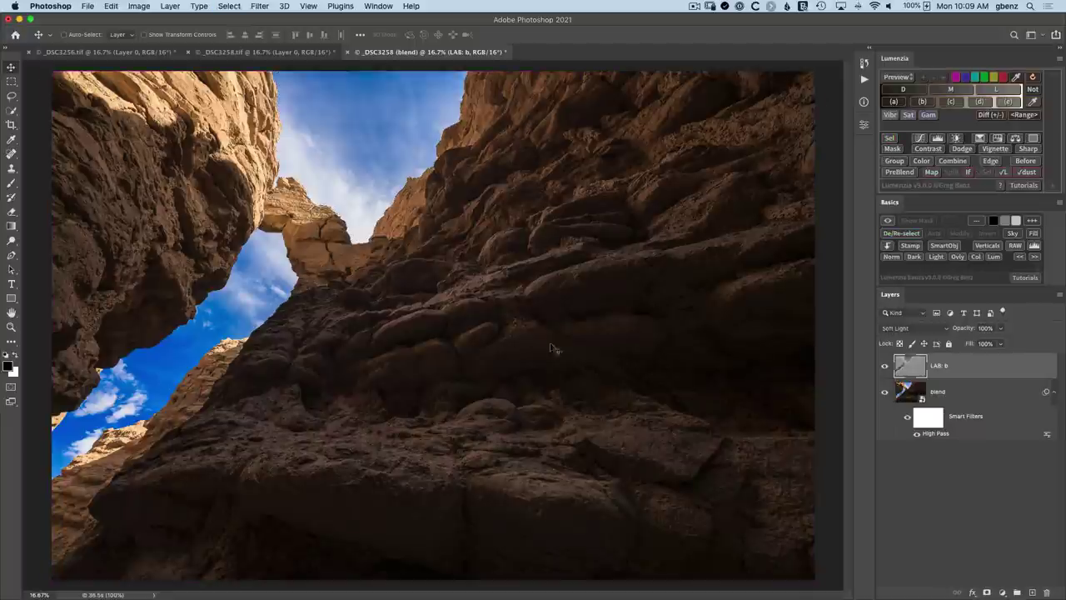
Step: Open Lumenzia's Sky options, move them off the image, and select the sky sampling all layers
{"action": "left_click", "coordinate": [1015, 233]}
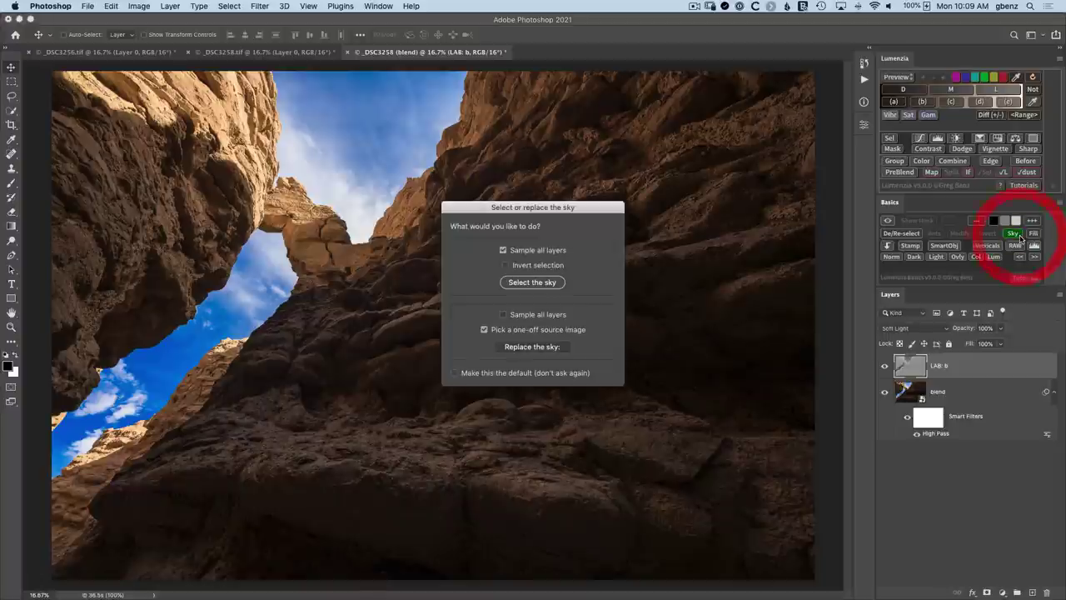
{"action": "left_click_drag", "start_coordinate": [583, 212], "coordinate": [806, 257]}
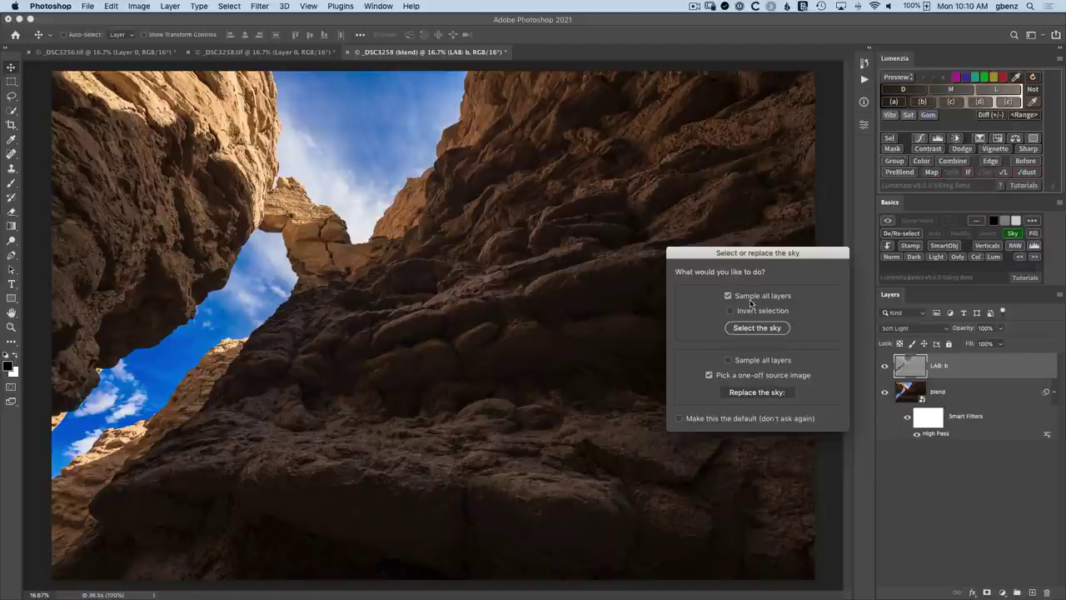
{"action": "left_click", "coordinate": [758, 326]}
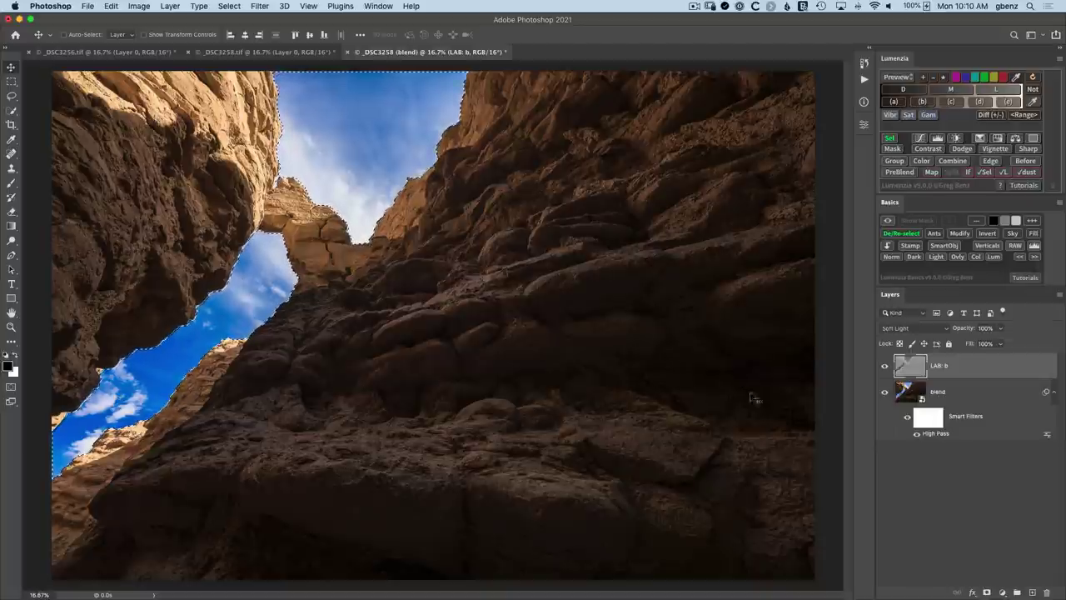
Step: Add the sky selection as a mask on LAB: b and toggle its visibility to compare
{"action": "left_click", "coordinate": [987, 592]}
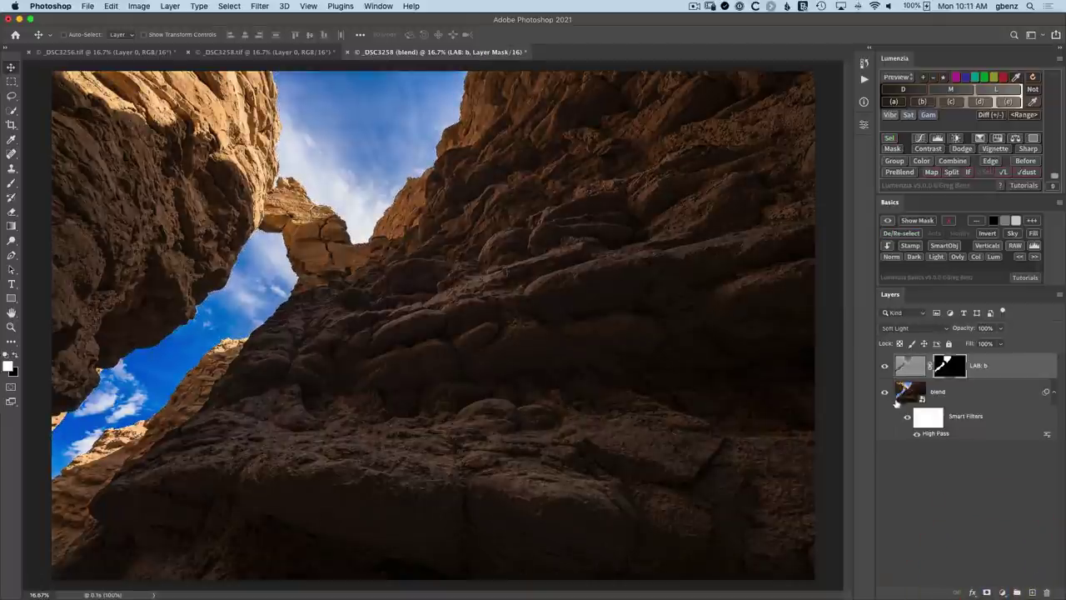
{"action": "left_click", "coordinate": [884, 370]}
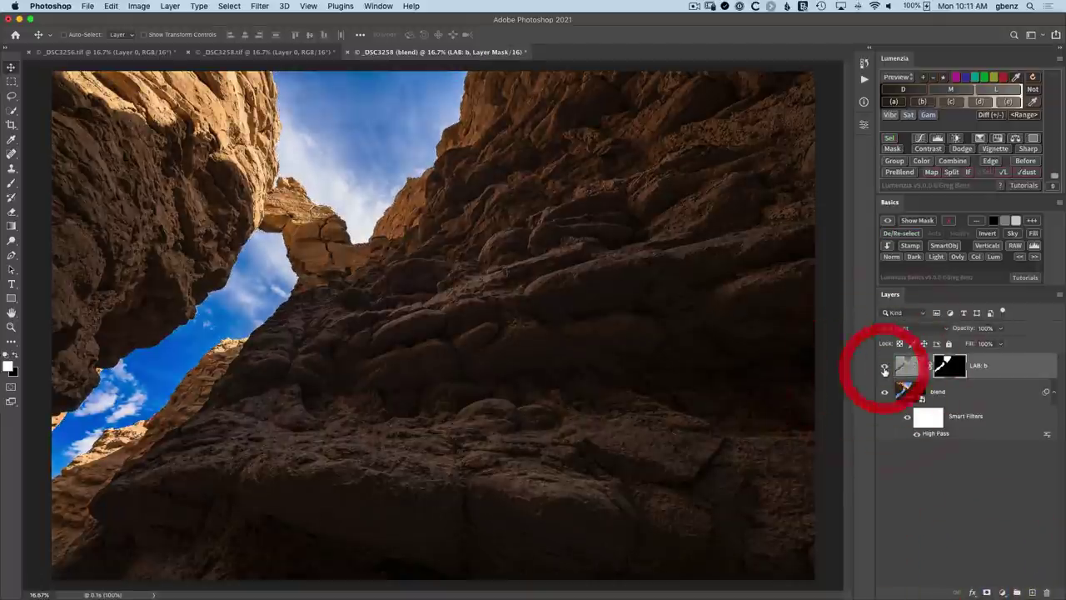
{"action": "left_click", "coordinate": [884, 370]}
{"action": "left_click", "coordinate": [885, 369]}
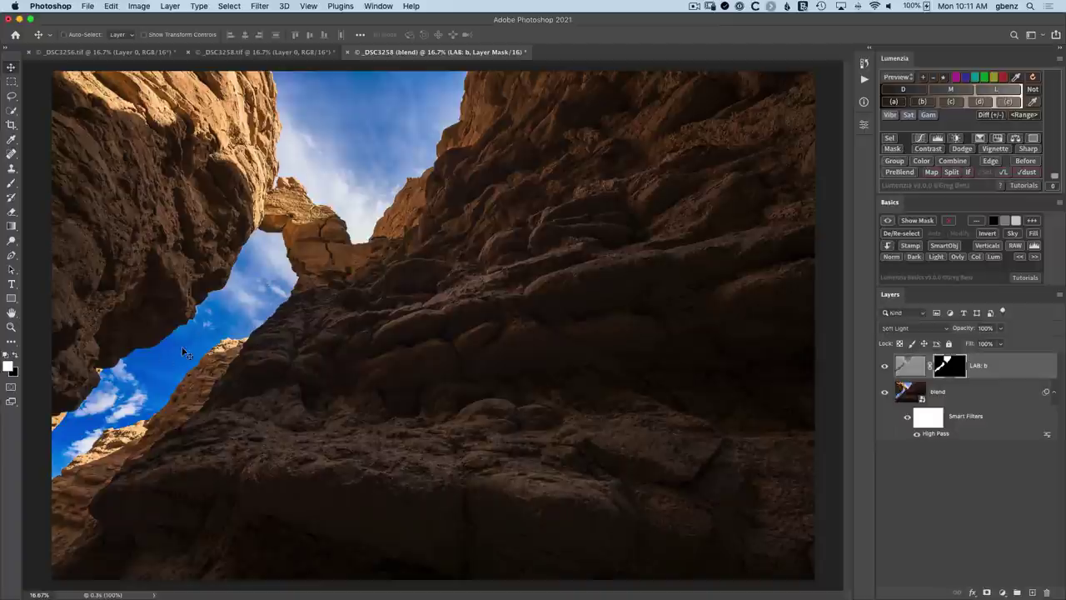
Step: Paint black on the LAB: b mask along the upper sky-rock edge, toggling the layer to compare the sky
{"action": "key", "text": "b"}
{"action": "key", "text": "x"}
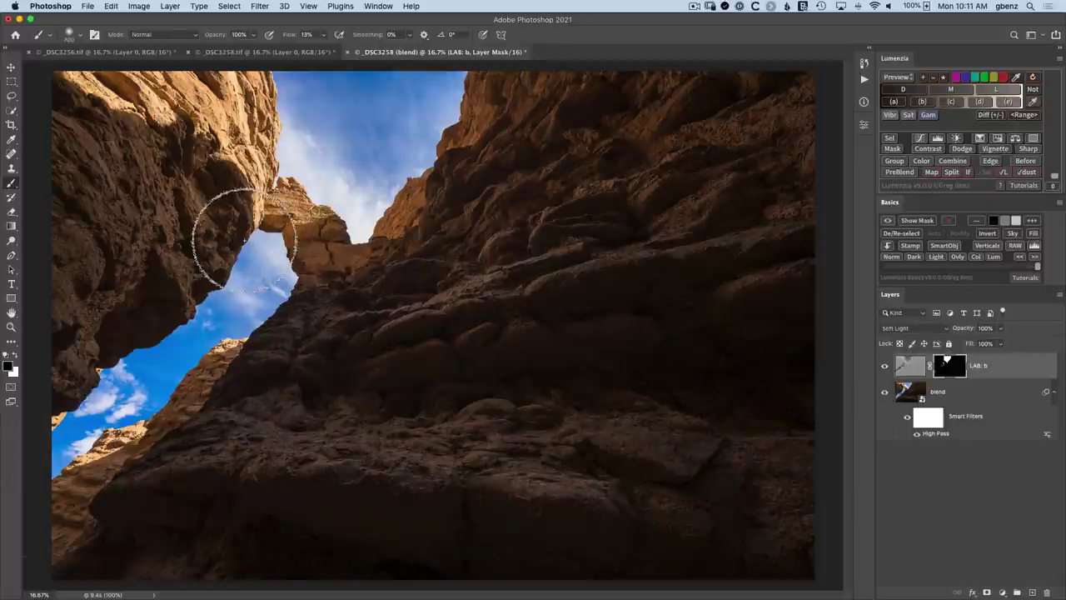
{"action": "left_click", "coordinate": [884, 367]}
{"action": "left_click", "coordinate": [883, 367]}
{"action": "left_click", "coordinate": [884, 367]}
{"action": "left_click", "coordinate": [884, 368]}
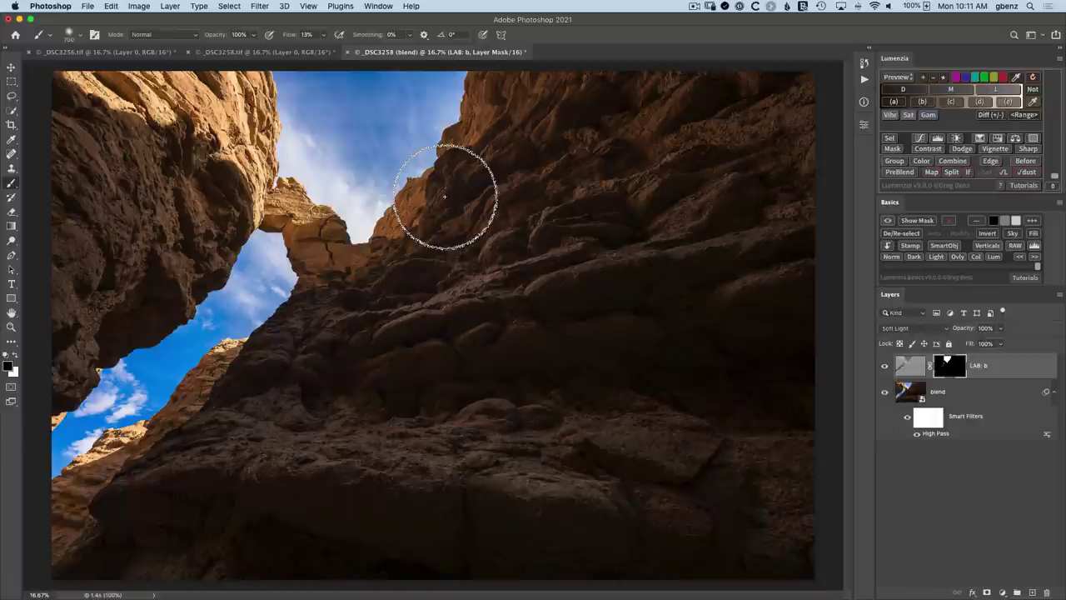
{"action": "mouse_move", "coordinate": [445, 196]}
{"action": "left_mouse_down"}
{"action": "mouse_move", "coordinate": [427, 172]}
{"action": "mouse_move", "coordinate": [301, 157]}
{"action": "mouse_move", "coordinate": [314, 134]}
{"action": "mouse_move", "coordinate": [383, 167]}
{"action": "left_mouse_up"}
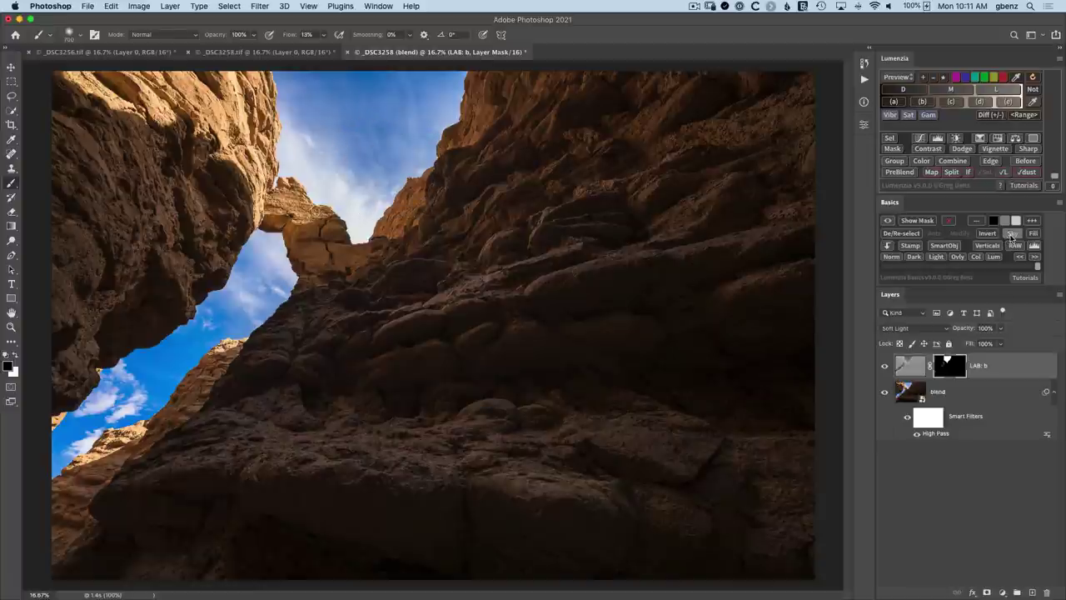
Step: Select the sky via Basics Sky and add a feathered Lumenzia Contrast curves layer masked to it
{"action": "left_click", "coordinate": [1012, 234]}
{"action": "left_click", "coordinate": [537, 282]}
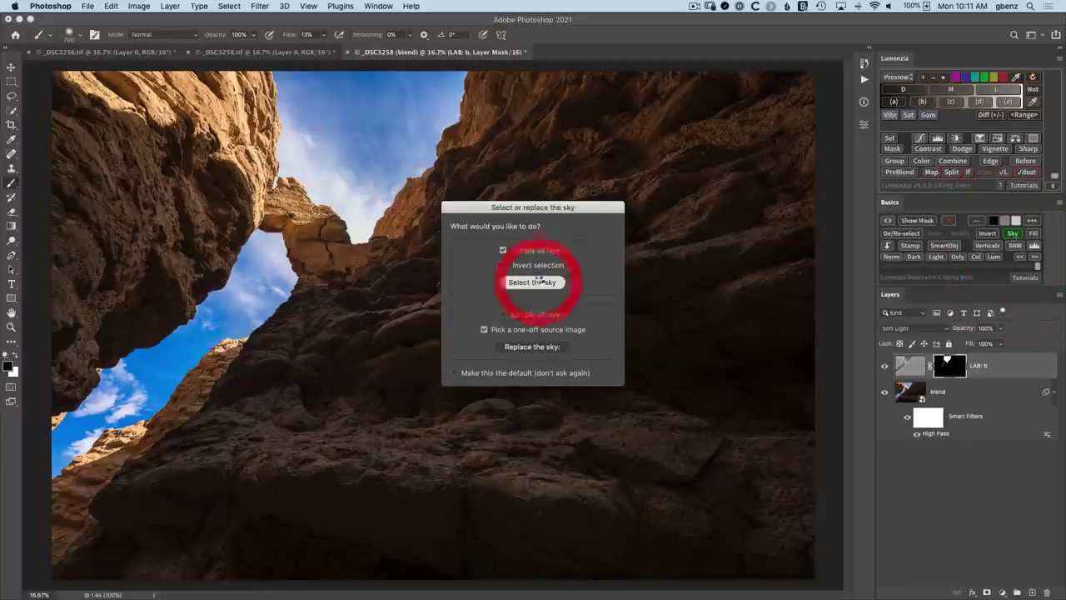
{"action": "left_click", "coordinate": [537, 282]}
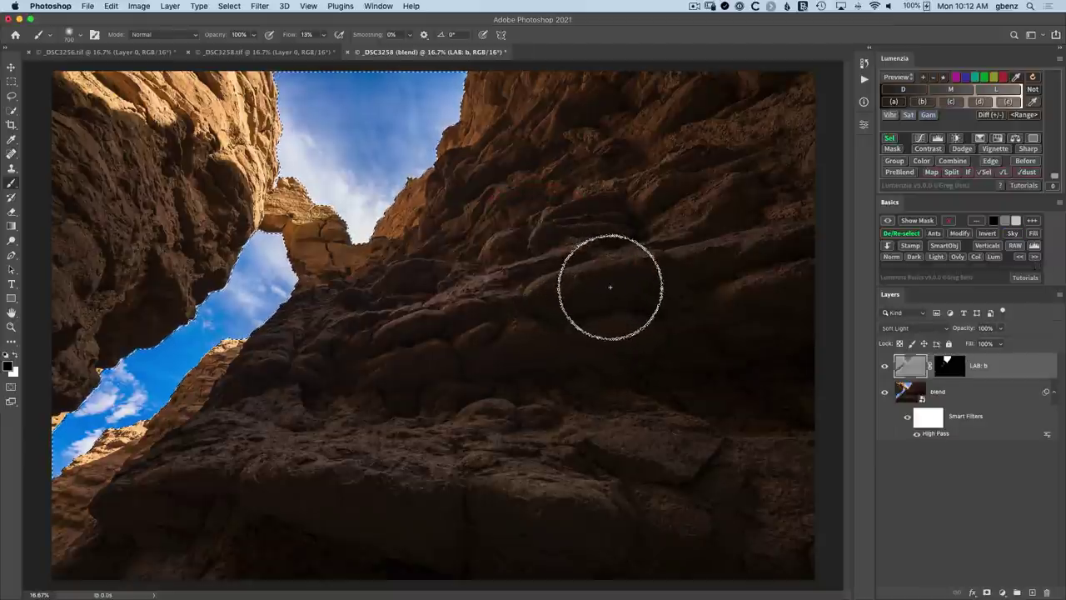
{"action": "left_click", "coordinate": [927, 150]}
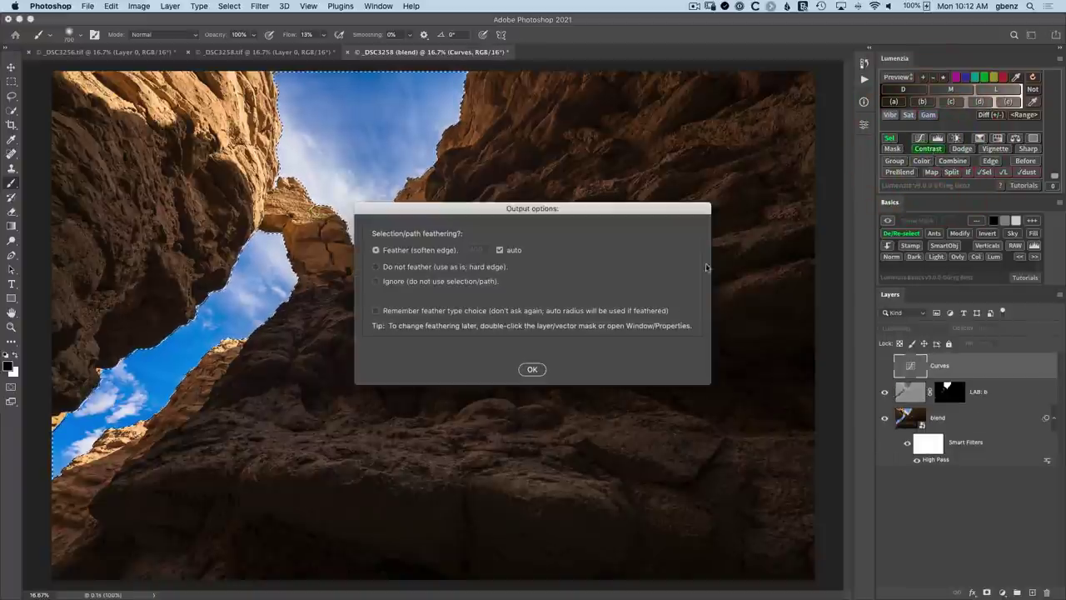
{"action": "left_click", "coordinate": [531, 370]}
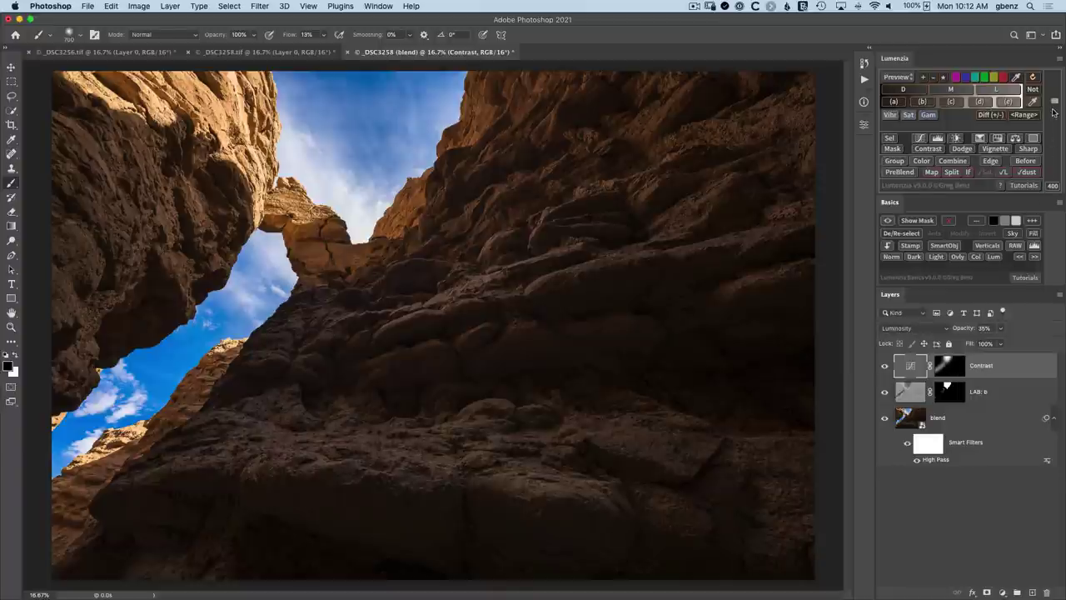
Step: Adjust the Contrast mask's range and compare the image with and without the Contrast layer
{"action": "left_click_drag", "start_coordinate": [1053, 105], "coordinate": [1054, 159]}
{"action": "left_click", "coordinate": [884, 369]}
{"action": "left_click", "coordinate": [884, 369]}
{"action": "left_click", "coordinate": [884, 369]}
{"action": "left_click", "coordinate": [884, 369]}
{"action": "left_click", "coordinate": [884, 368]}
{"action": "left_click", "coordinate": [884, 369]}
{"action": "left_click", "coordinate": [885, 369]}
{"action": "left_click", "coordinate": [884, 369]}
{"action": "left_click", "coordinate": [885, 369]}
{"action": "left_click", "coordinate": [885, 368]}
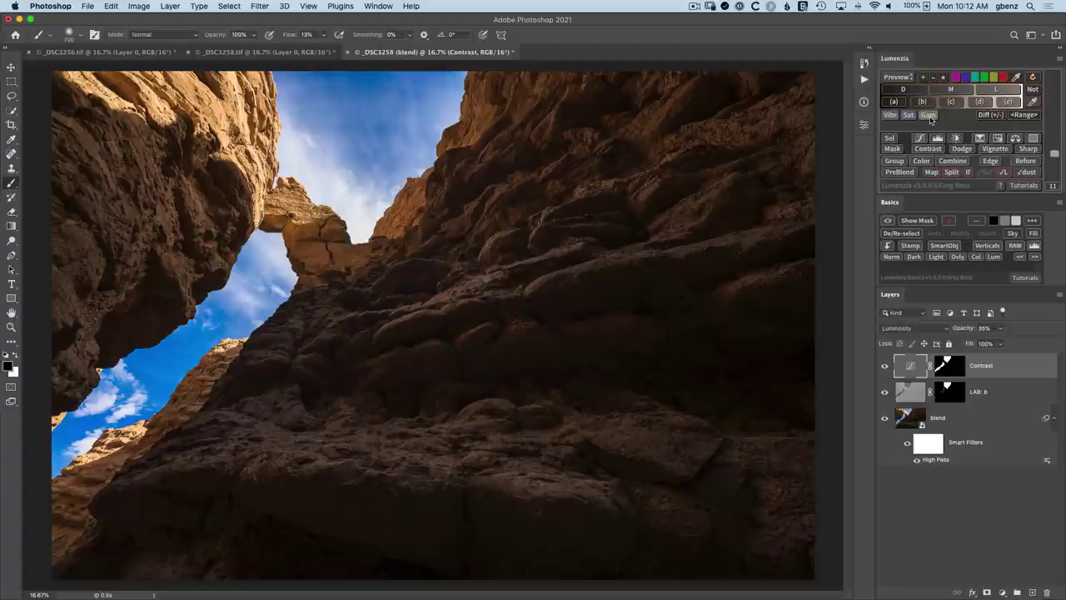
Step: Run the out-of-gamut check using the WHCC-Lustre 16x20 and Larger v3 printer profile
{"action": "left_click", "coordinate": [928, 115]}
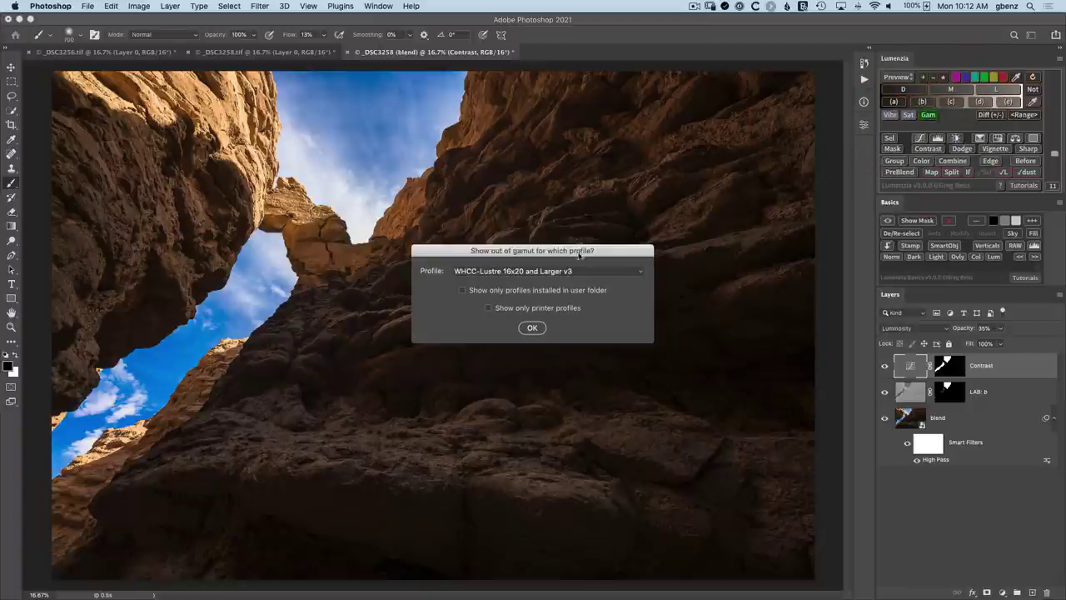
{"action": "left_click_drag", "start_coordinate": [579, 252], "coordinate": [723, 300]}
{"action": "left_click", "coordinate": [718, 323]}
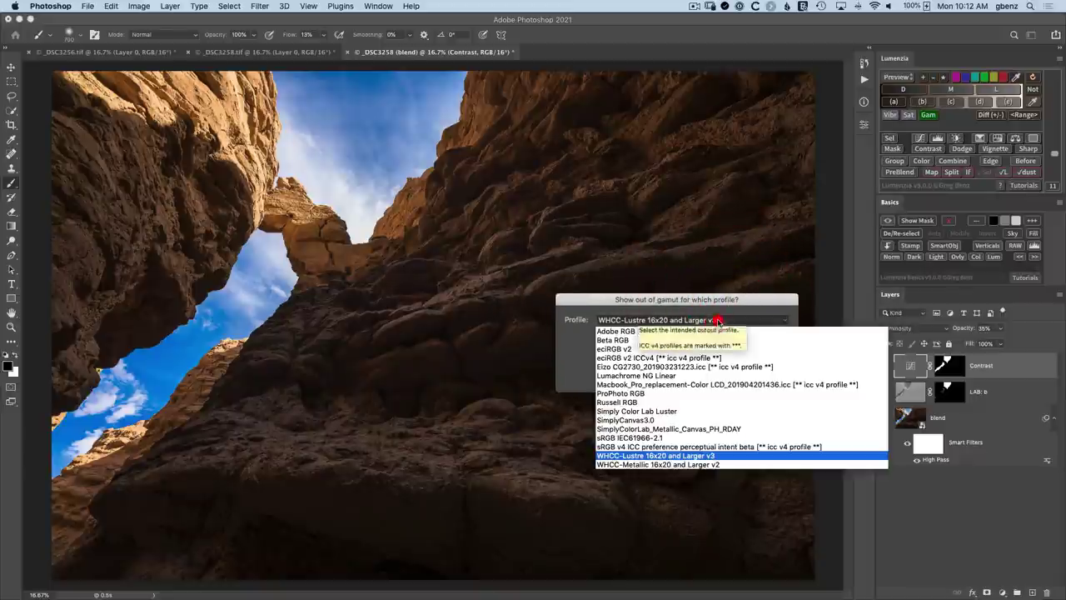
{"action": "left_click", "coordinate": [691, 320]}
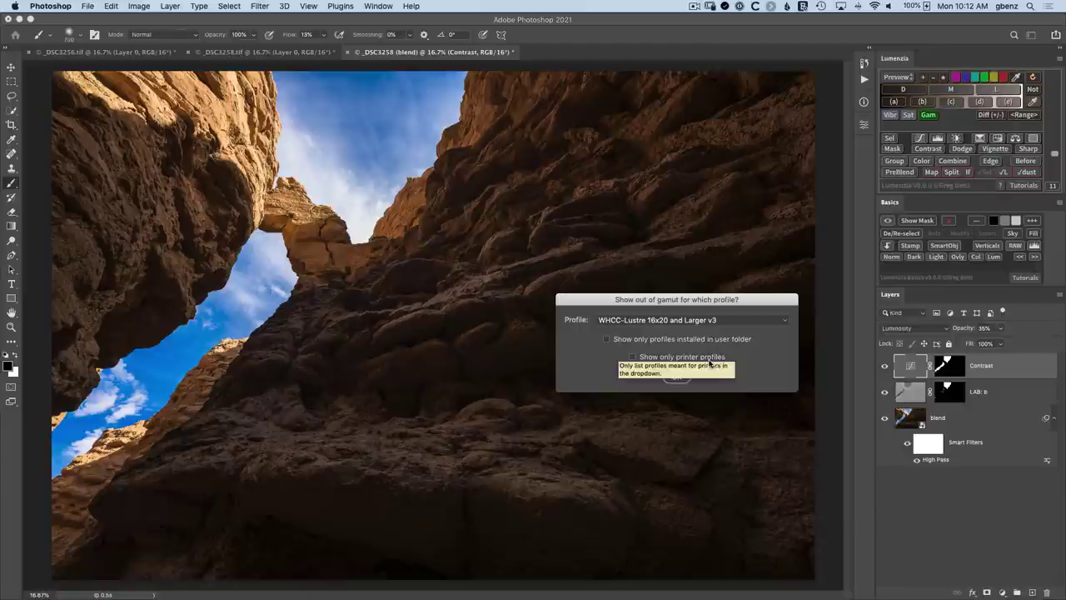
{"action": "left_click", "coordinate": [704, 360]}
{"action": "left_click", "coordinate": [701, 320]}
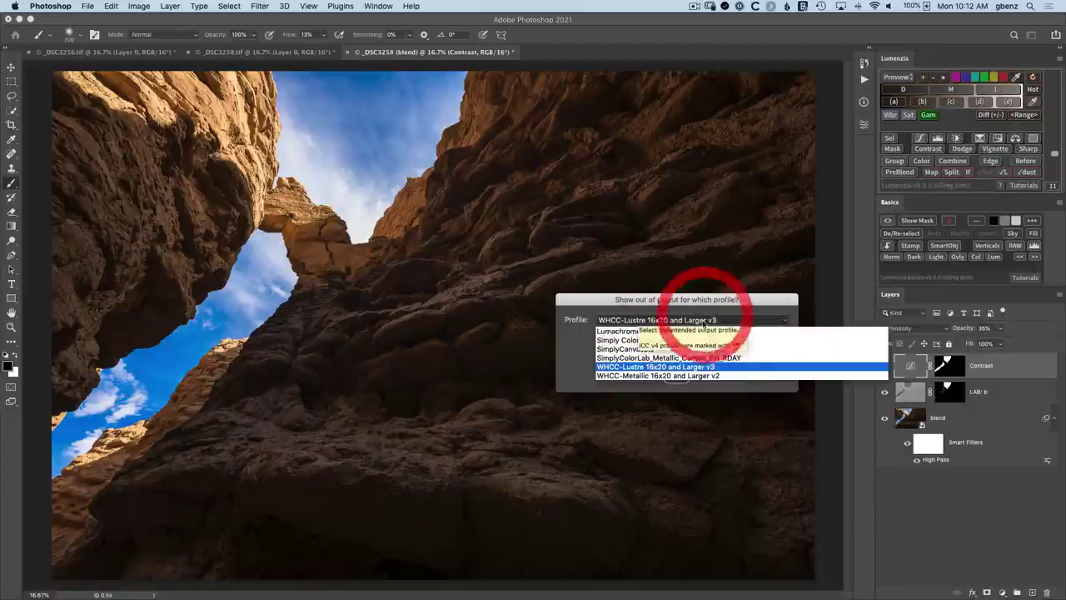
{"action": "left_click", "coordinate": [700, 325]}
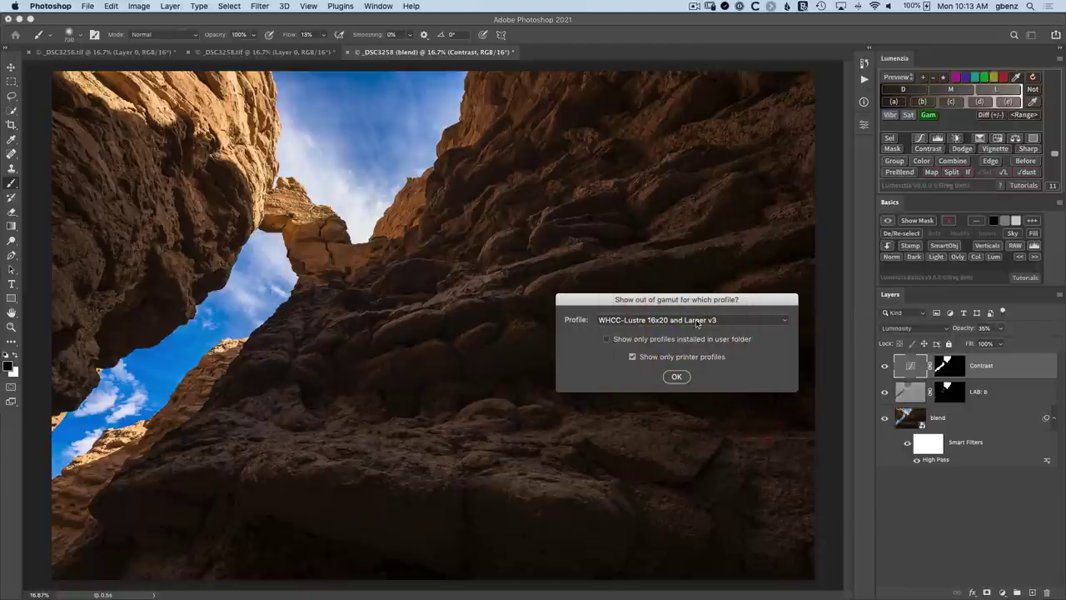
{"action": "left_click", "coordinate": [688, 338]}
{"action": "left_click", "coordinate": [688, 326]}
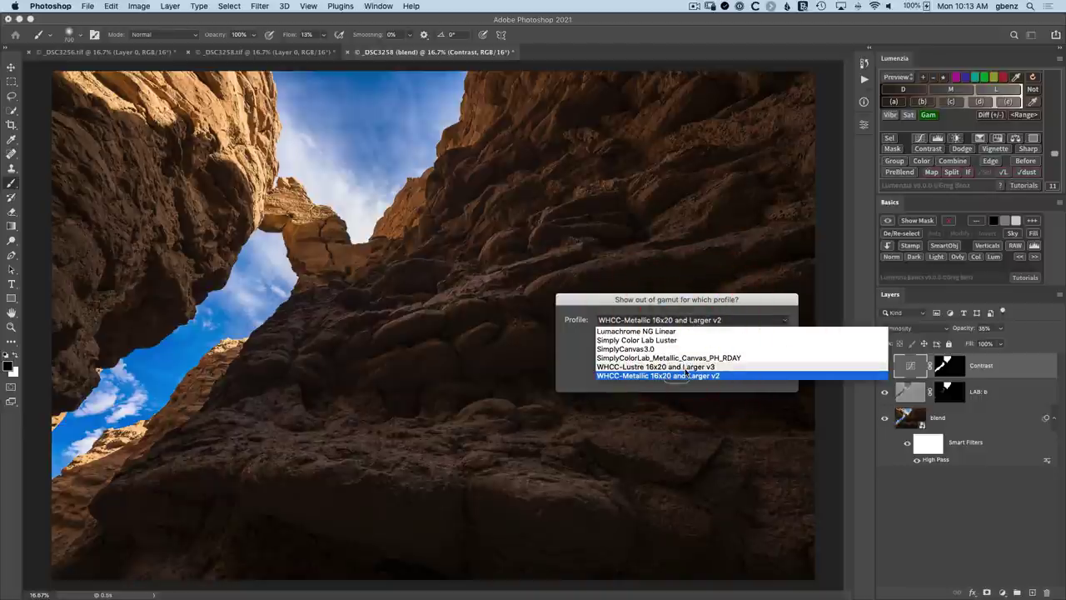
{"action": "left_click", "coordinate": [685, 368]}
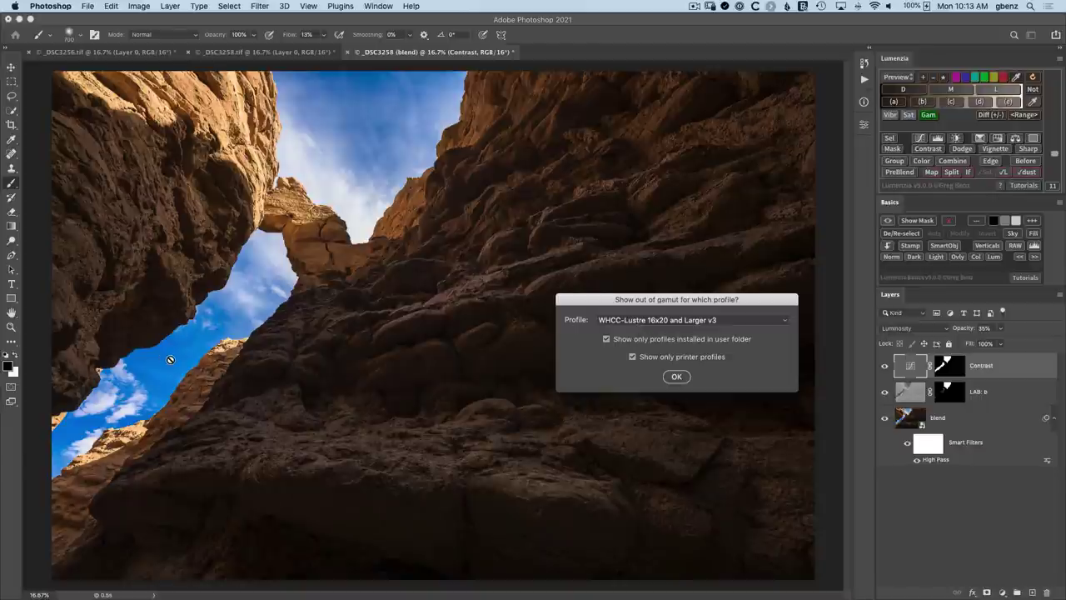
{"action": "left_click", "coordinate": [676, 377]}
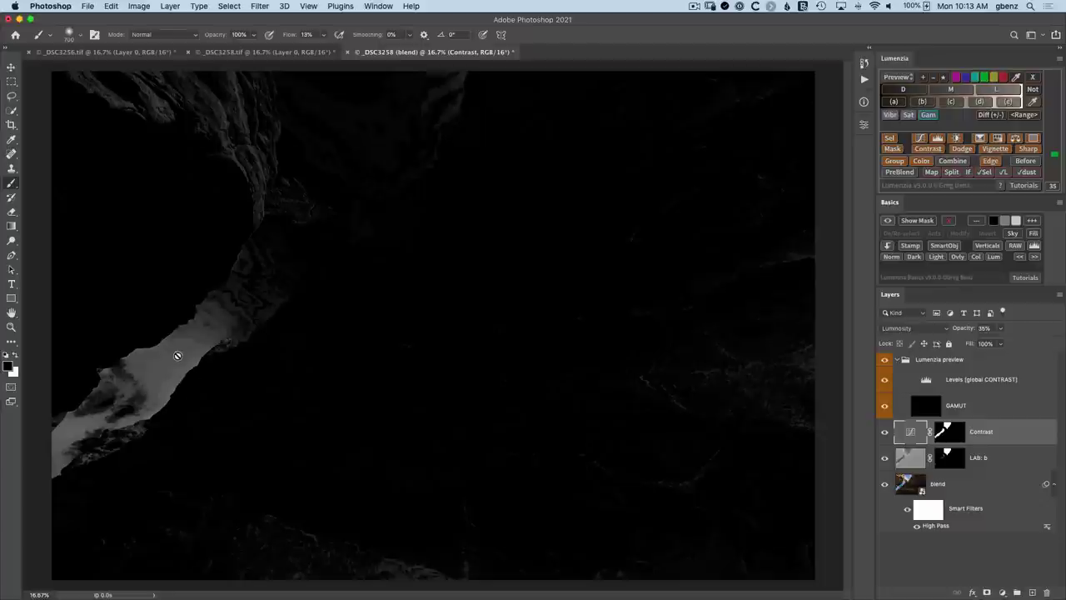
Step: Zoom into the out-of-gamut sky edge, zoom back out, then add the GAMUT GAMUT HSL layer
{"action": "key", "text": "z"}
{"action": "left_click_drag", "start_coordinate": [175, 350], "coordinate": [234, 380]}
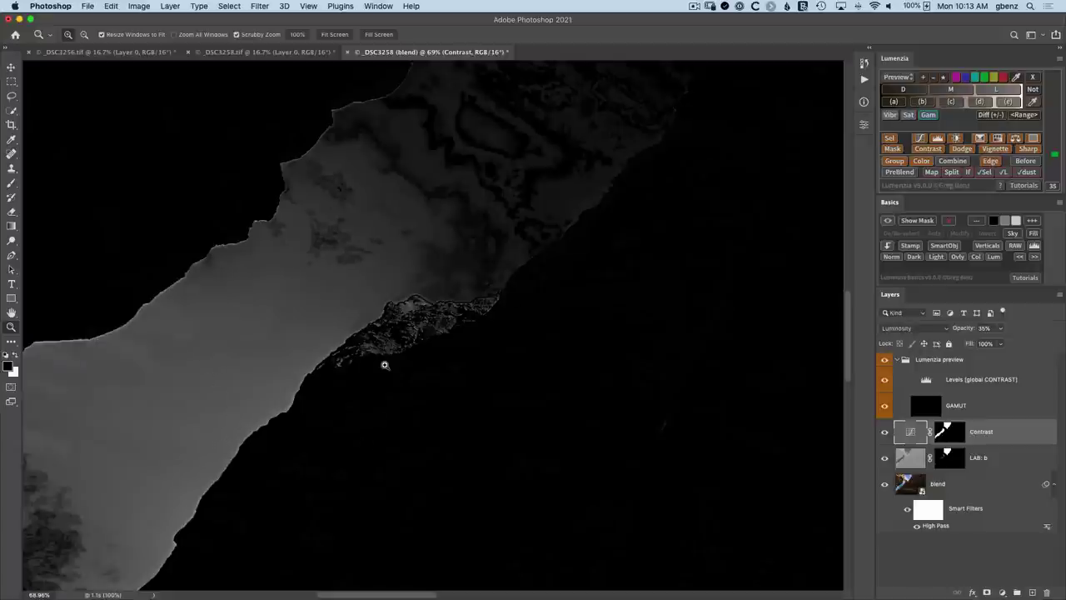
{"action": "left_click", "coordinate": [548, 382], "text": "alt"}
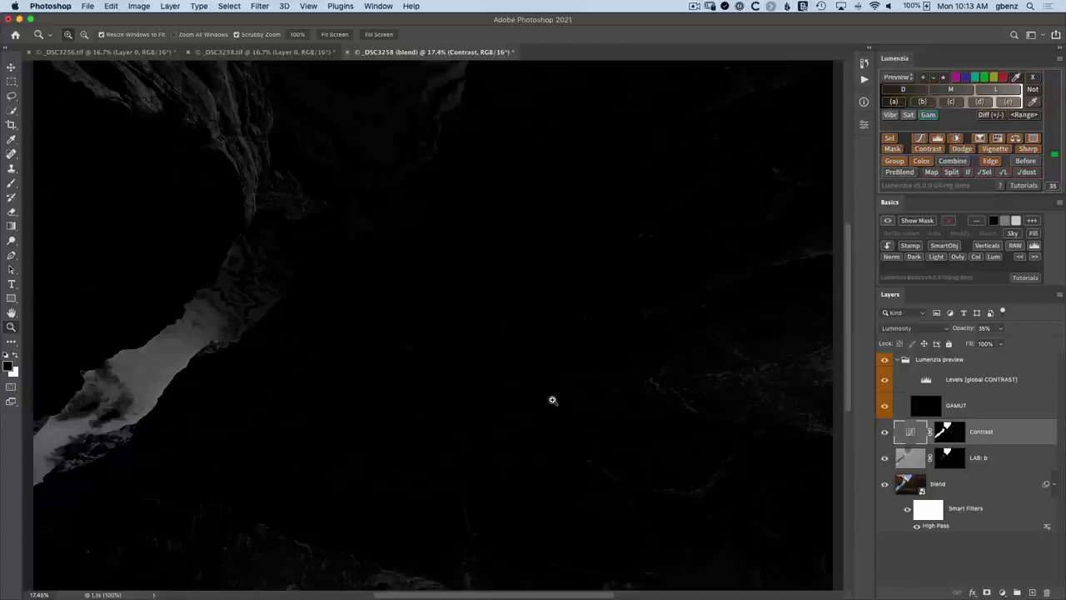
{"action": "left_click", "coordinate": [996, 138]}
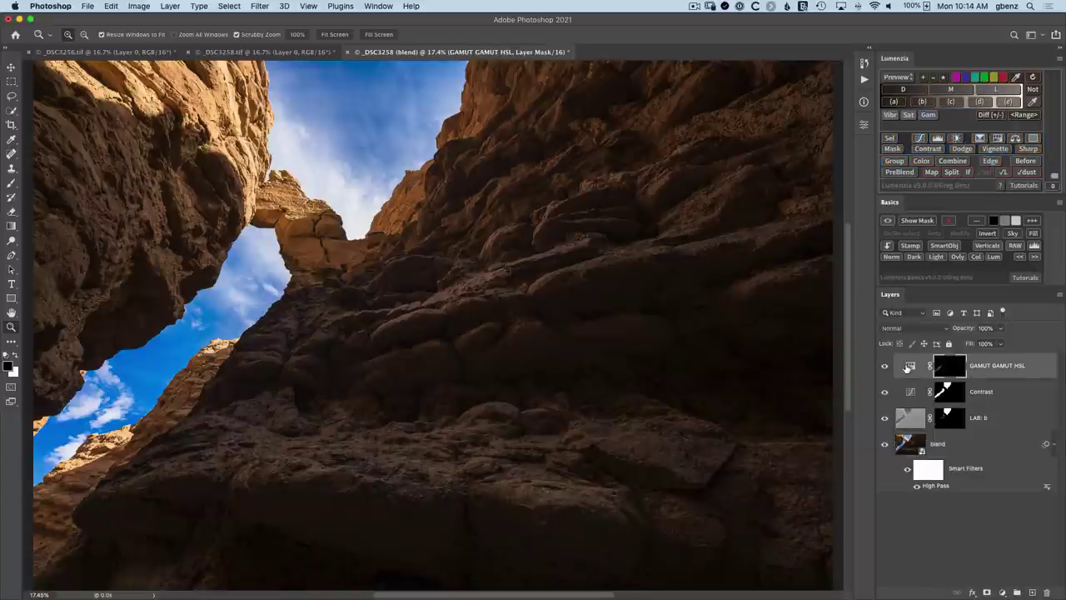
Step: Drag on the sky with the targeted-adjustment hand to cut Blues saturation to -98
{"action": "double_click", "coordinate": [907, 367]}
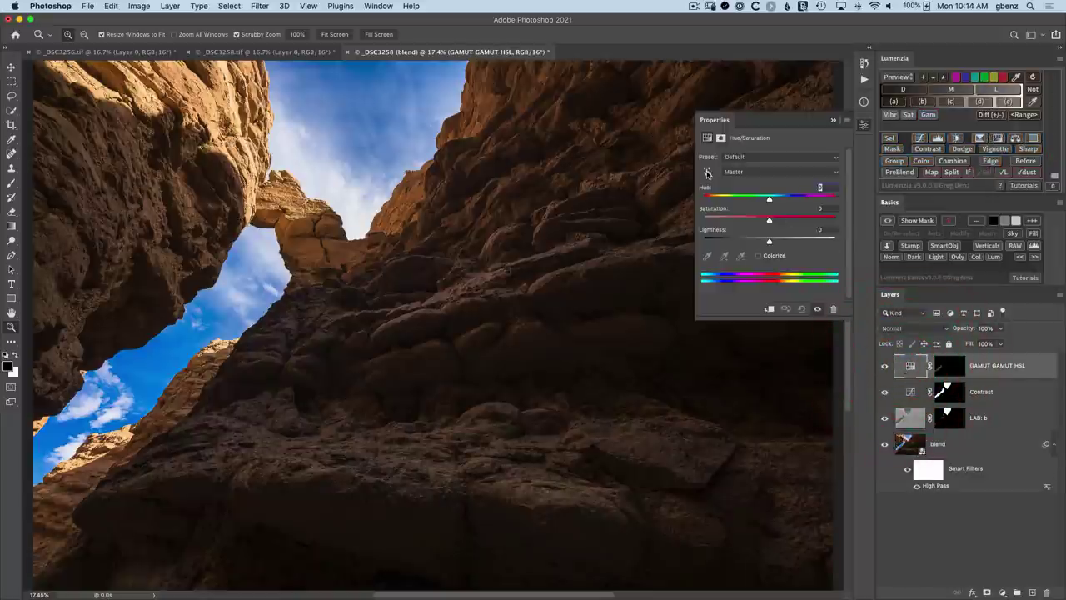
{"action": "left_click", "coordinate": [707, 173]}
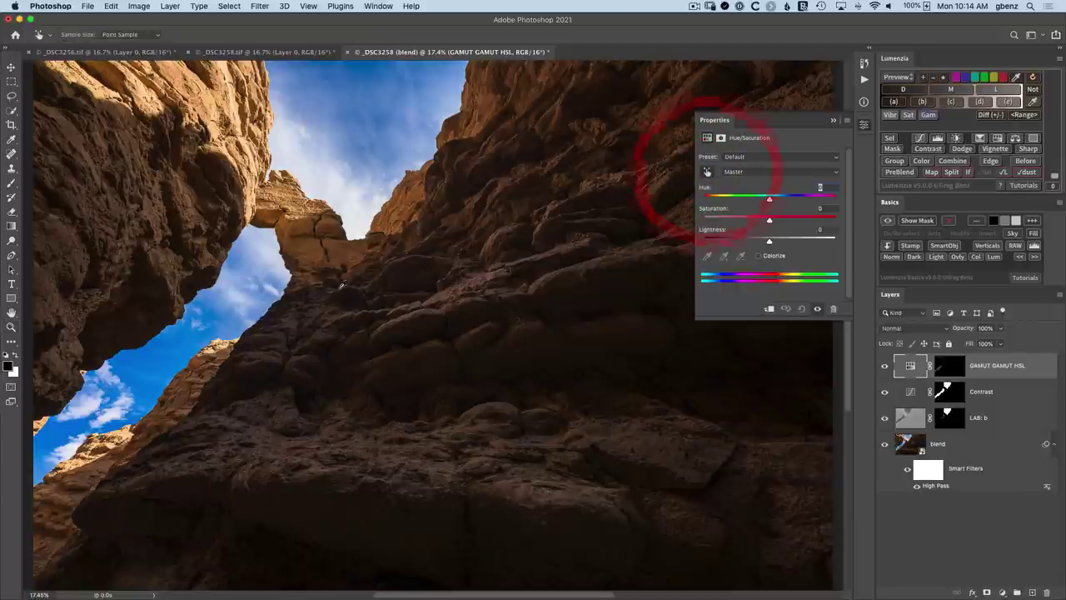
{"action": "left_click_drag", "start_coordinate": [162, 355], "coordinate": [113, 367]}
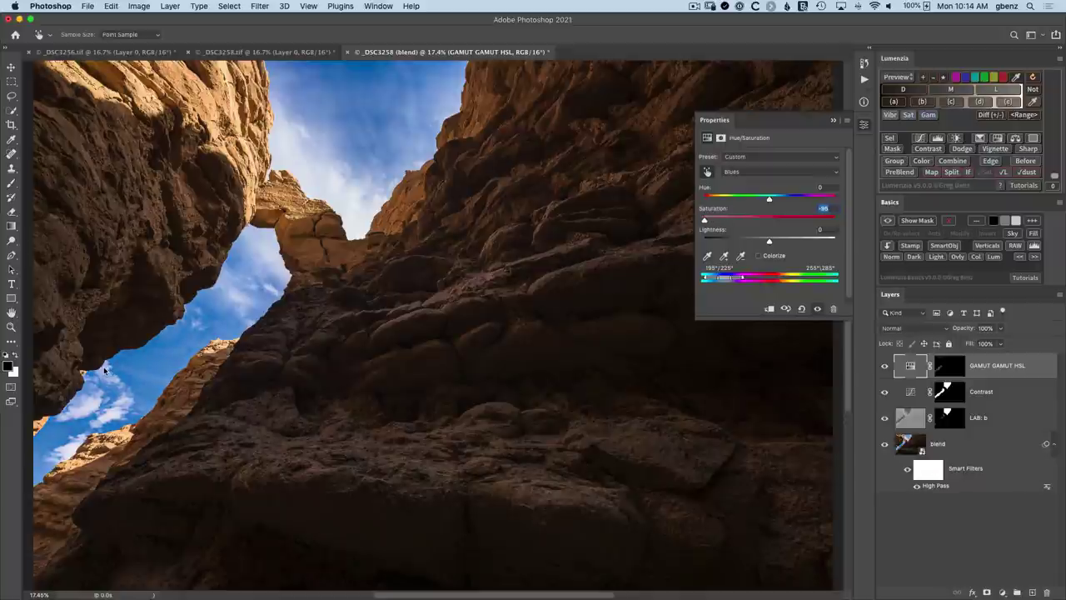
{"action": "left_click_drag", "start_coordinate": [104, 370], "coordinate": [102, 369]}
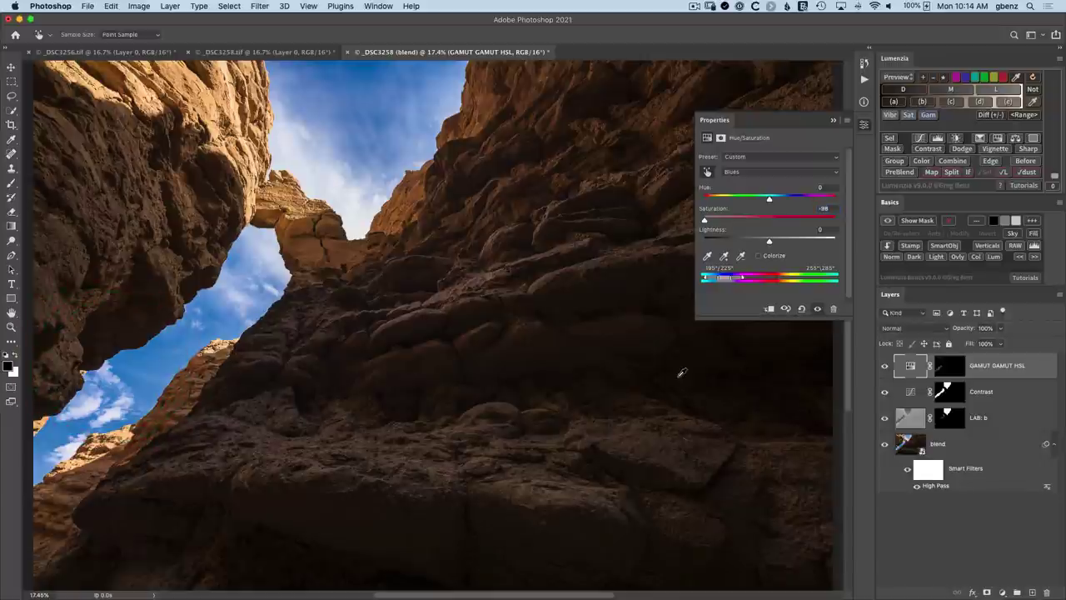
Step: Toggle the GAMUT GAMUT HSL layer to compare the desaturated sky, then close Properties
{"action": "left_click", "coordinate": [885, 366]}
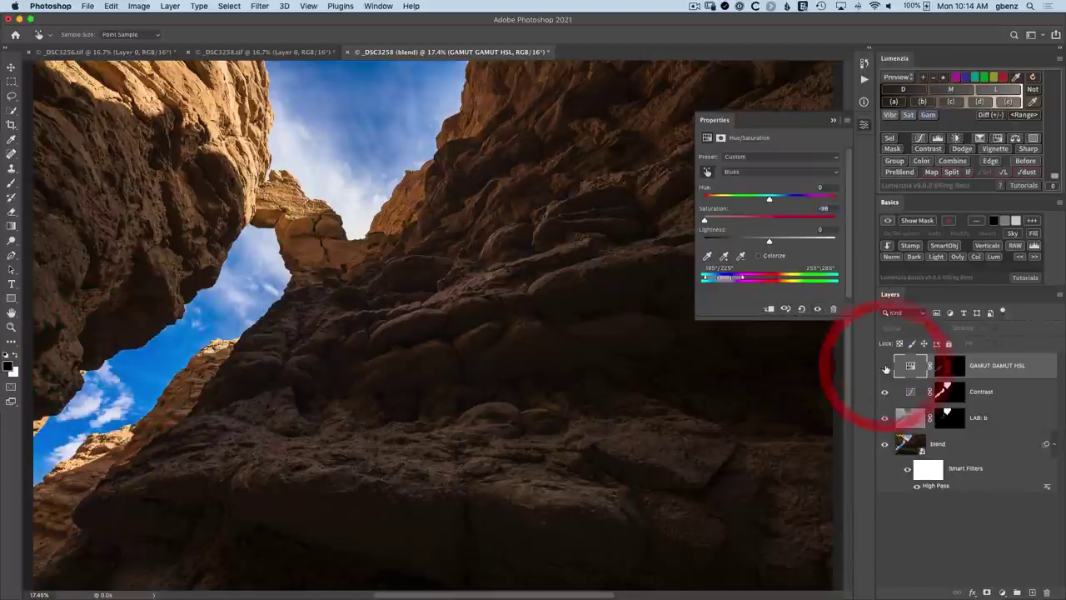
{"action": "left_click", "coordinate": [885, 367]}
{"action": "left_click", "coordinate": [885, 366]}
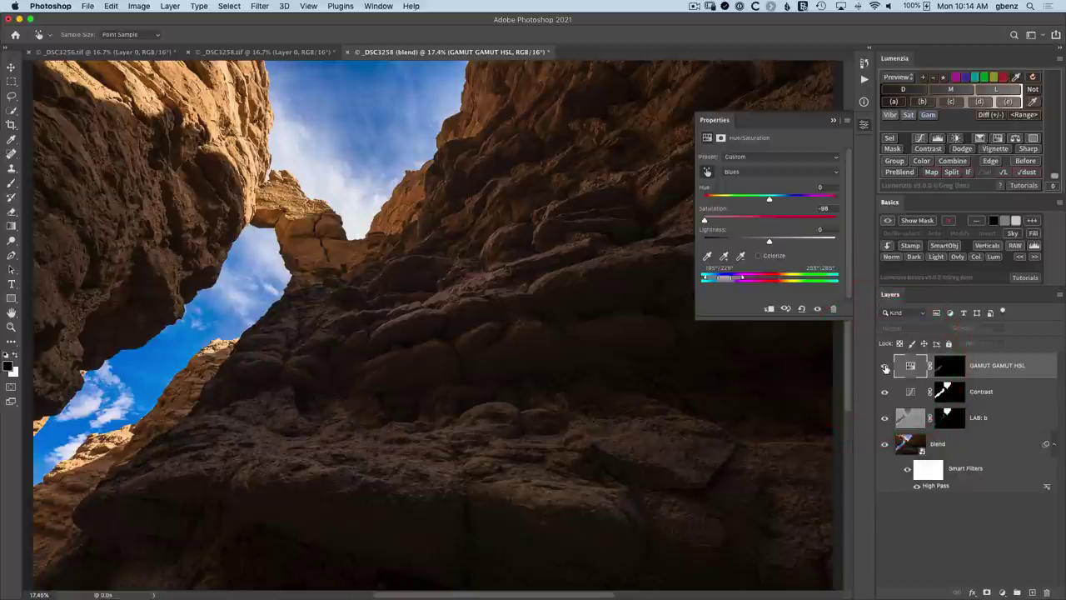
{"action": "left_click", "coordinate": [886, 367]}
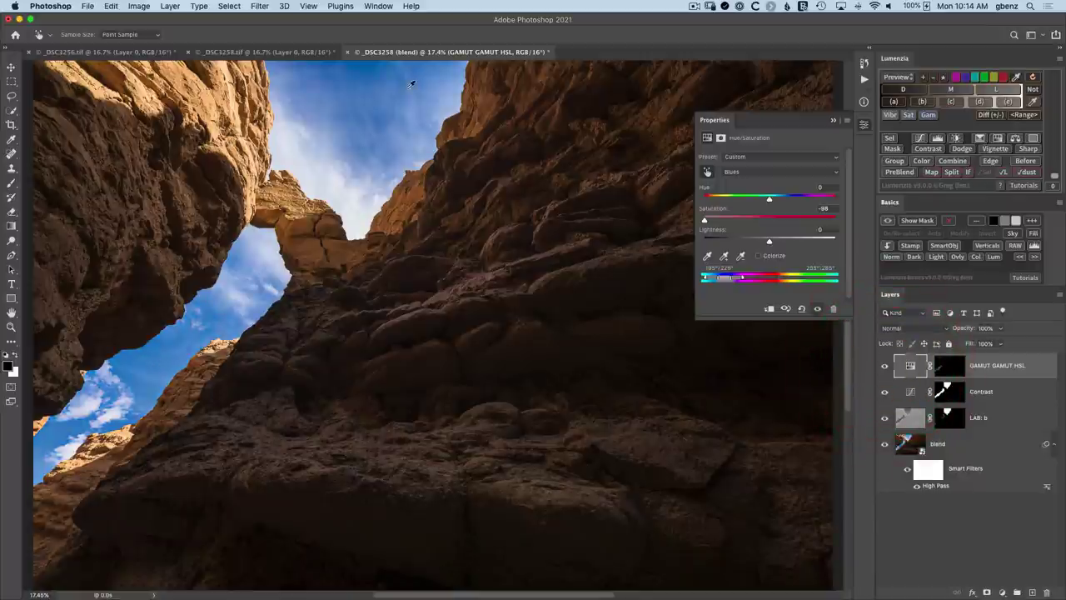
{"action": "left_click", "coordinate": [886, 368]}
{"action": "left_click", "coordinate": [886, 367]}
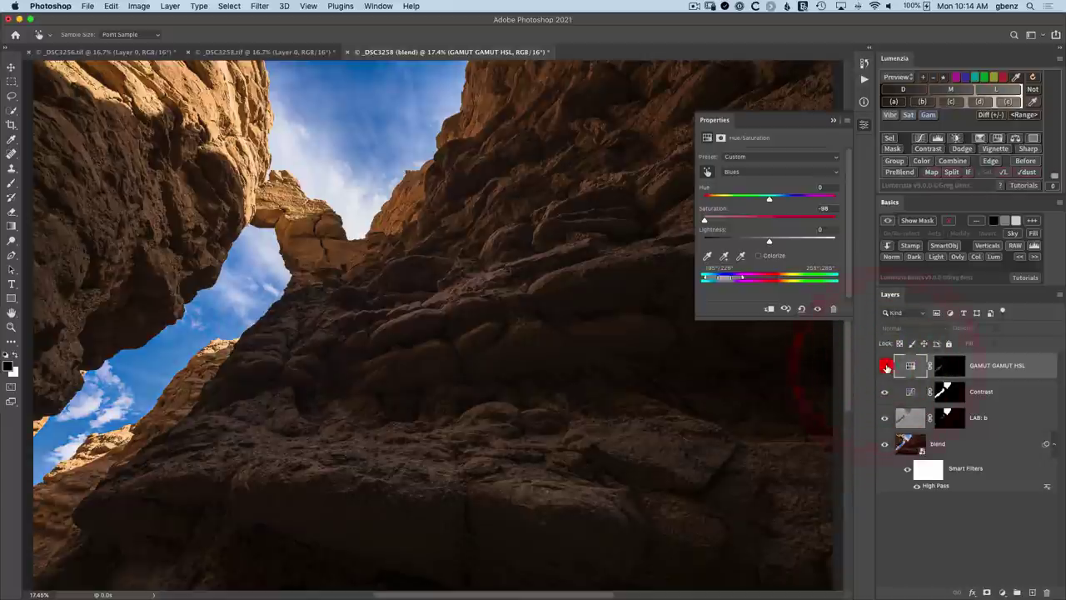
{"action": "left_click", "coordinate": [886, 367]}
{"action": "left_click", "coordinate": [886, 367]}
{"action": "left_click", "coordinate": [886, 368]}
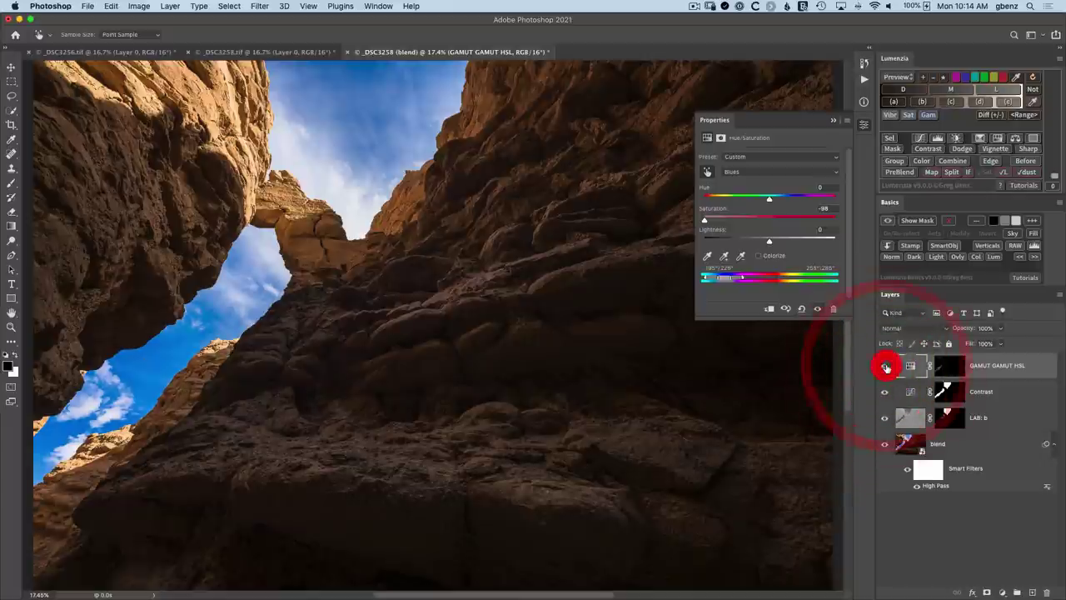
{"action": "left_click", "coordinate": [863, 124]}
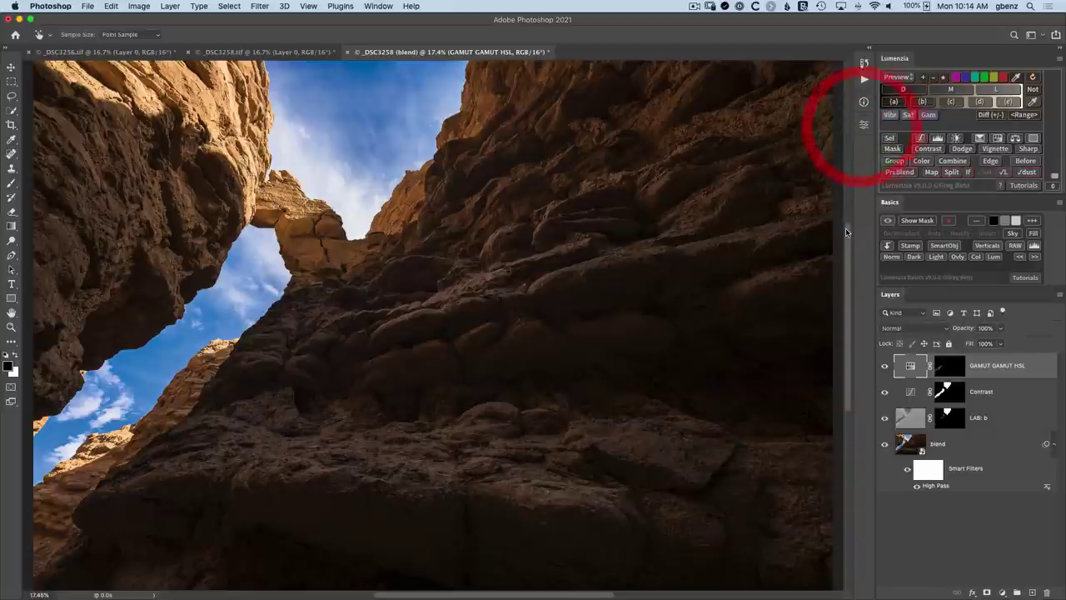
Step: Fit the image to the window, marquee an inset rectangle, and create the Lumenzia Vignette layer
{"action": "key", "text": "super+0"}
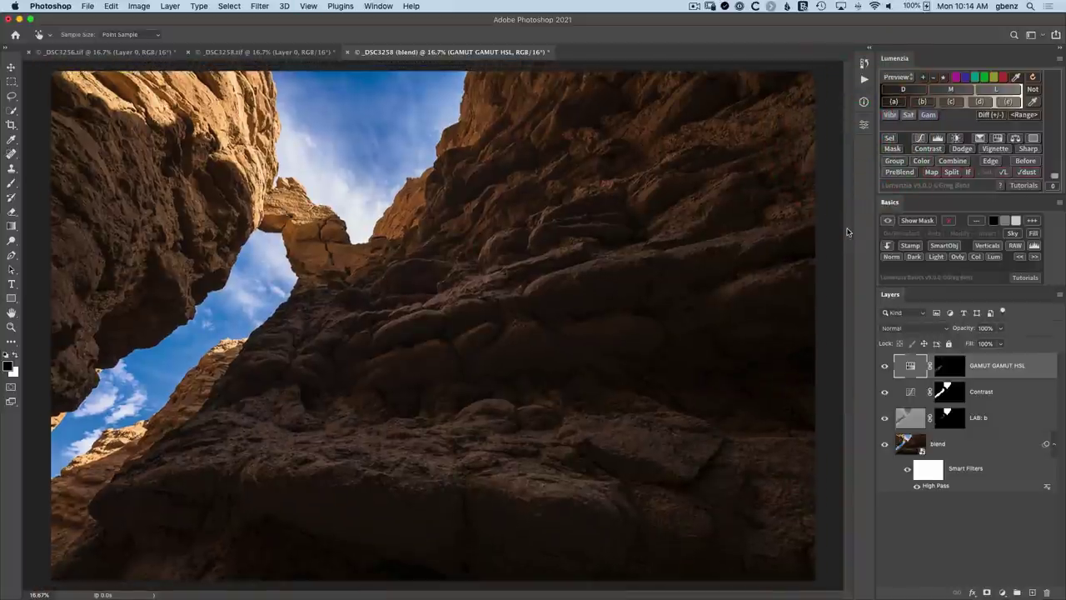
{"action": "key", "text": "m"}
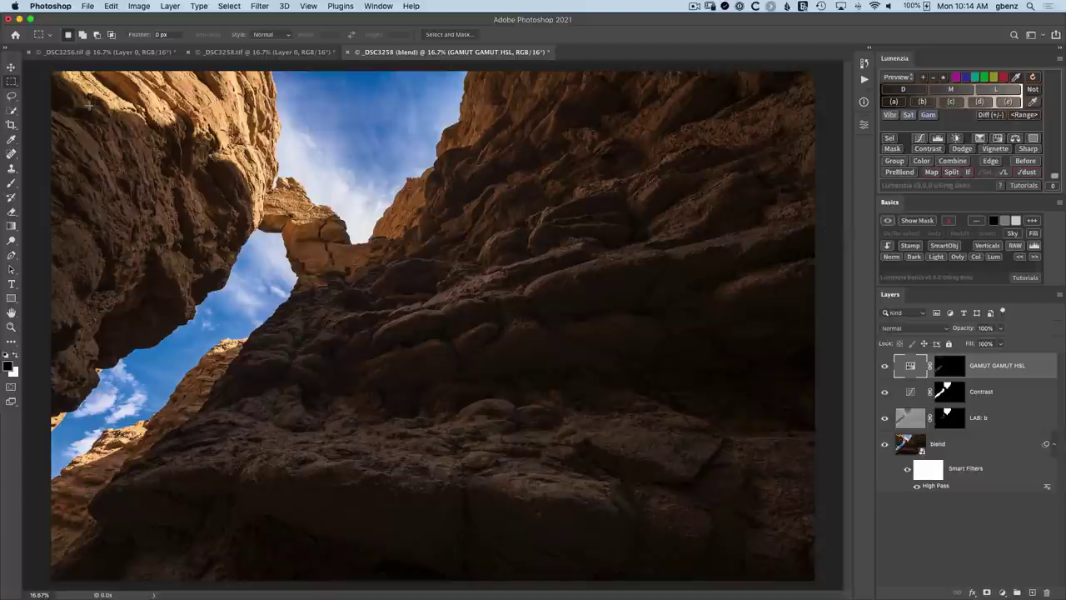
{"action": "left_click_drag", "start_coordinate": [91, 100], "coordinate": [780, 540]}
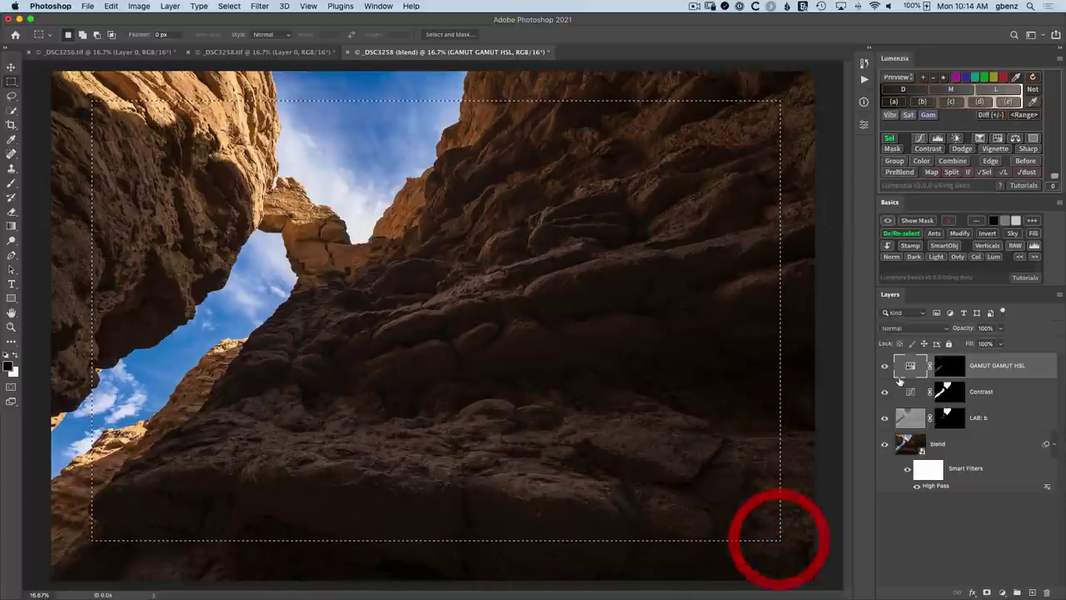
{"action": "left_click", "coordinate": [996, 149]}
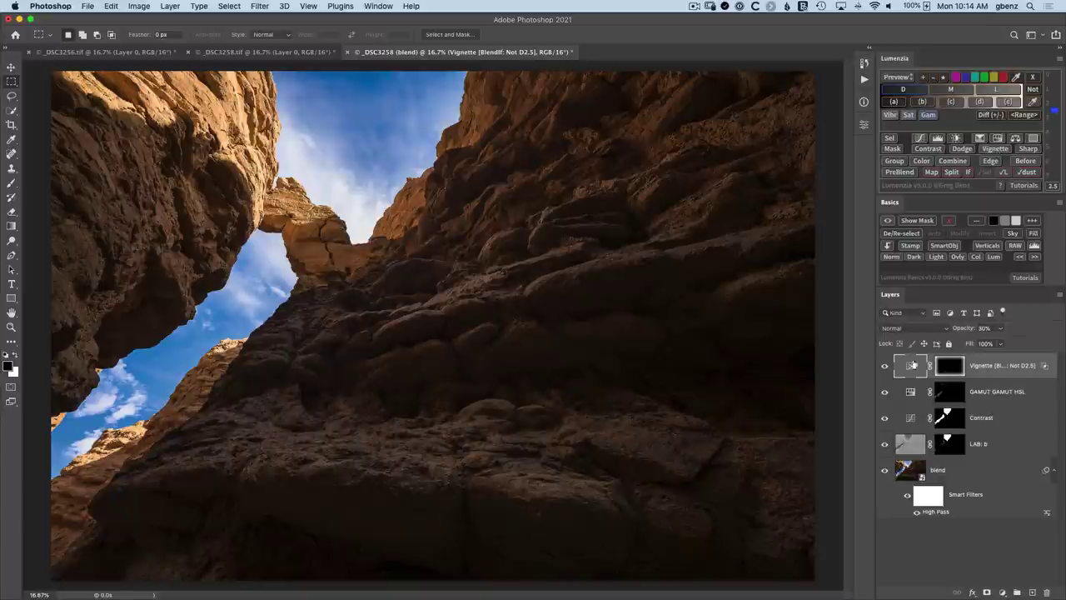
Step: Toggle the Vignette layer on and off to compare the darkened edges, leaving it visible
{"action": "left_click", "coordinate": [885, 364]}
{"action": "left_click", "coordinate": [885, 367]}
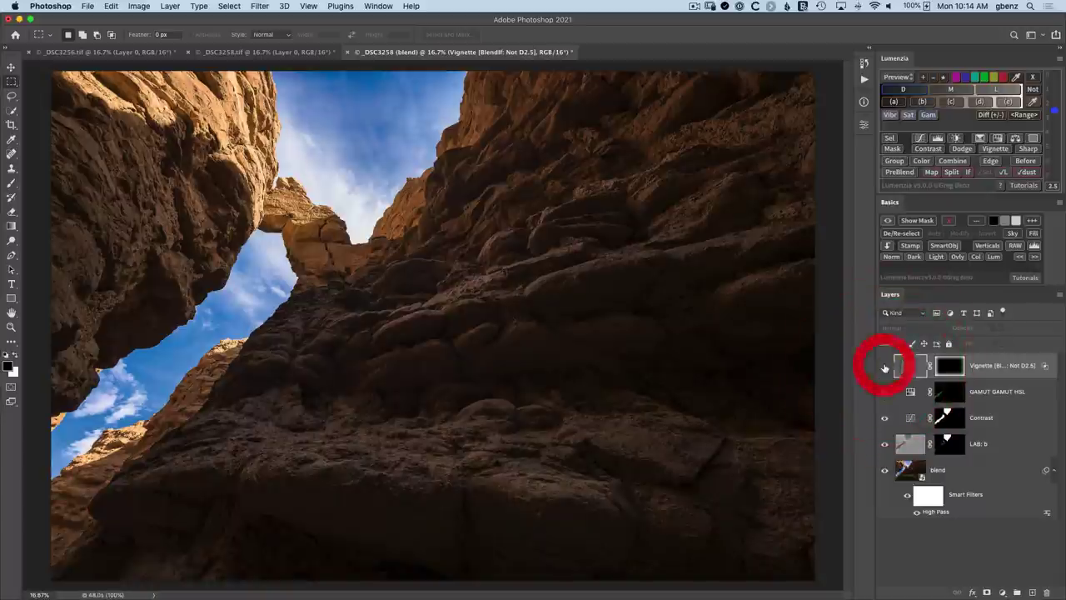
{"action": "left_click", "coordinate": [884, 366]}
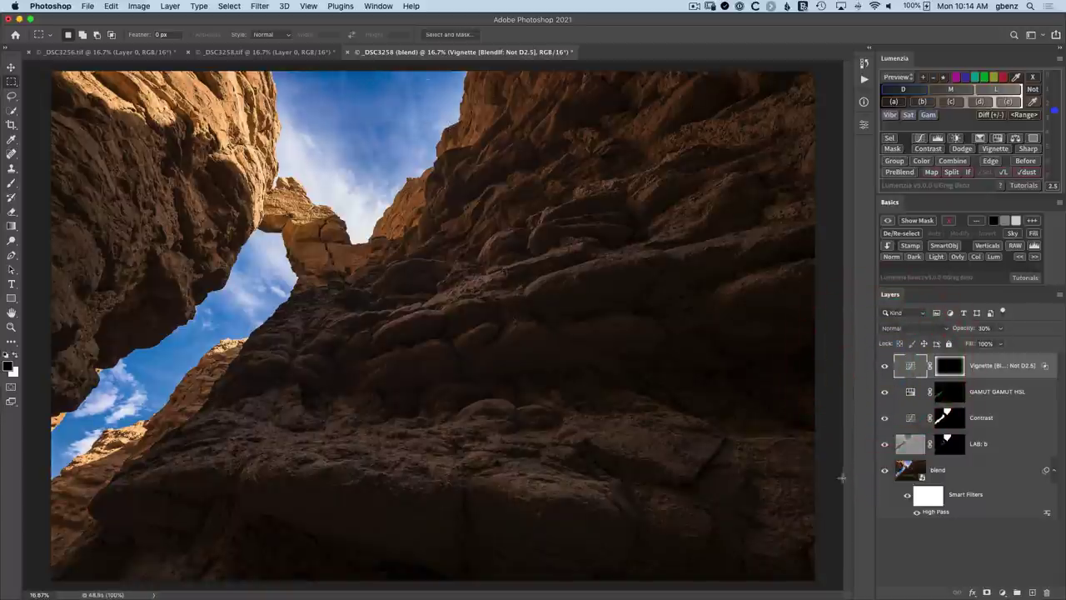
{"action": "left_click", "coordinate": [886, 368]}
{"action": "left_click", "coordinate": [886, 367]}
{"action": "left_click", "coordinate": [886, 367]}
{"action": "left_click", "coordinate": [886, 367]}
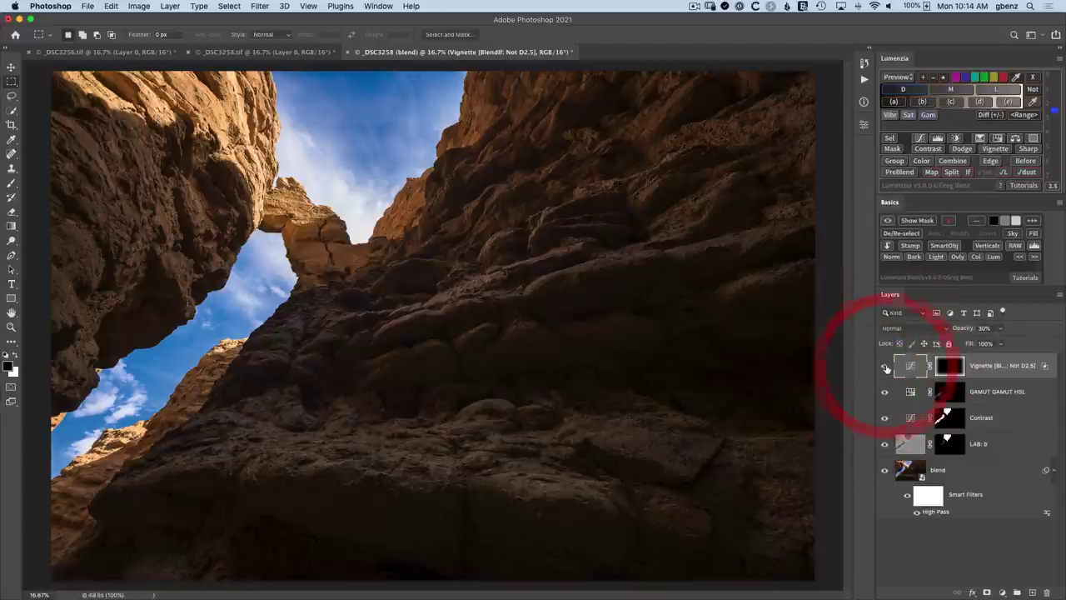
Step: Preview the original Before state, return to the final edit, and open Lumenzia's panel menu
{"action": "left_click", "coordinate": [1024, 161]}
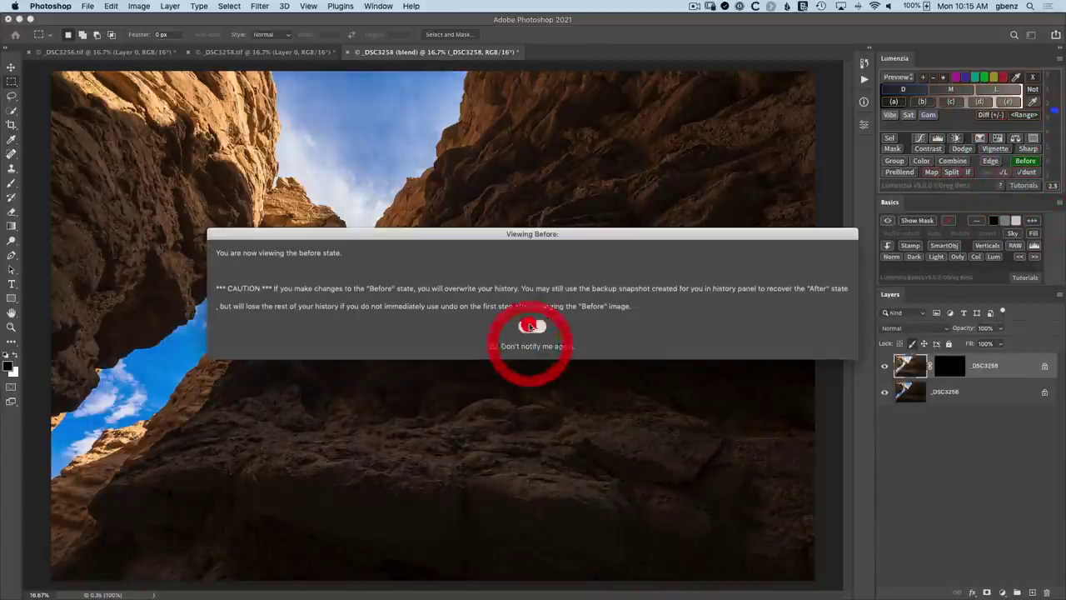
{"action": "left_click", "coordinate": [531, 325]}
{"action": "left_click", "coordinate": [1027, 161]}
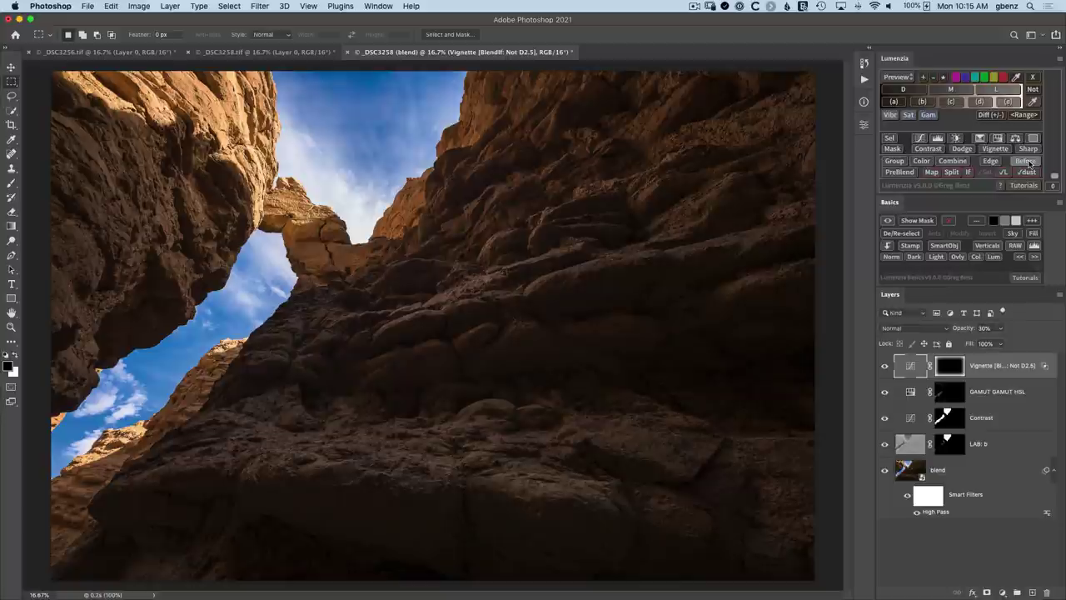
{"action": "left_click", "coordinate": [1058, 62]}
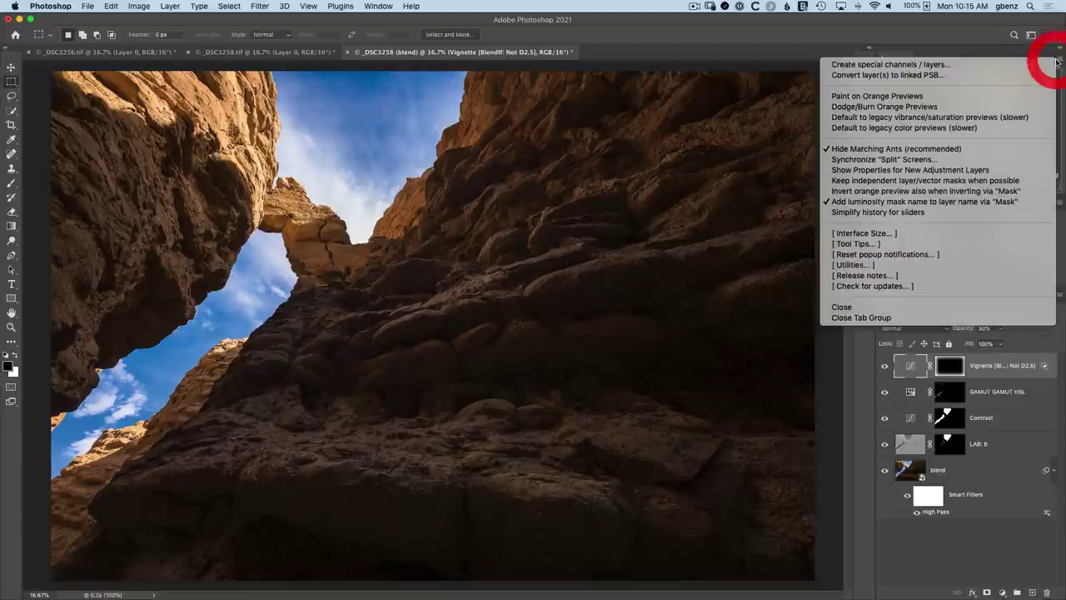